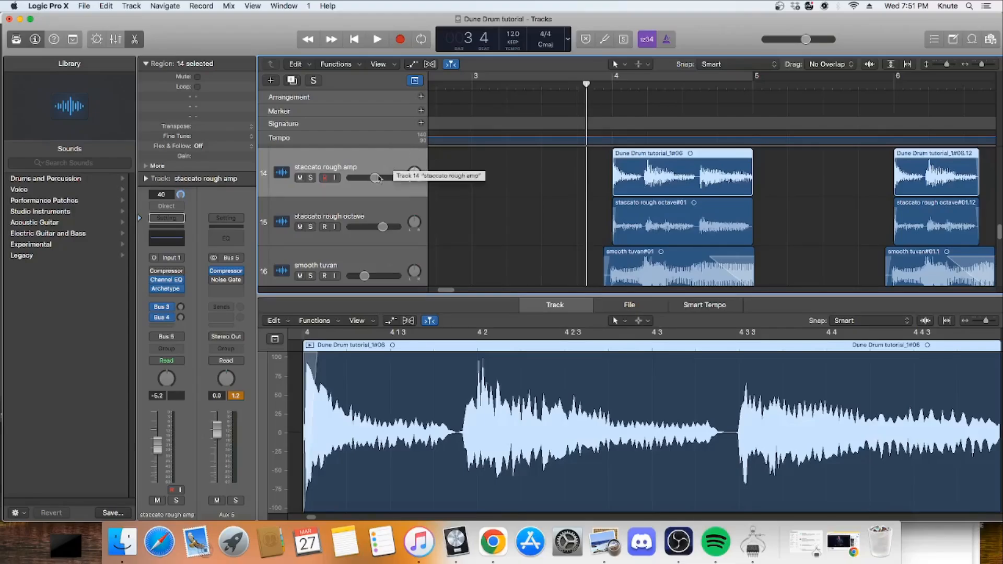
Step: Solo the staccato rough amp track and listen to its regions at bars 4 and 6, stopping playback after them
{"action": "scroll", "coordinate": [601, 193], "scroll_direction": "down", "scroll_amount": 1}
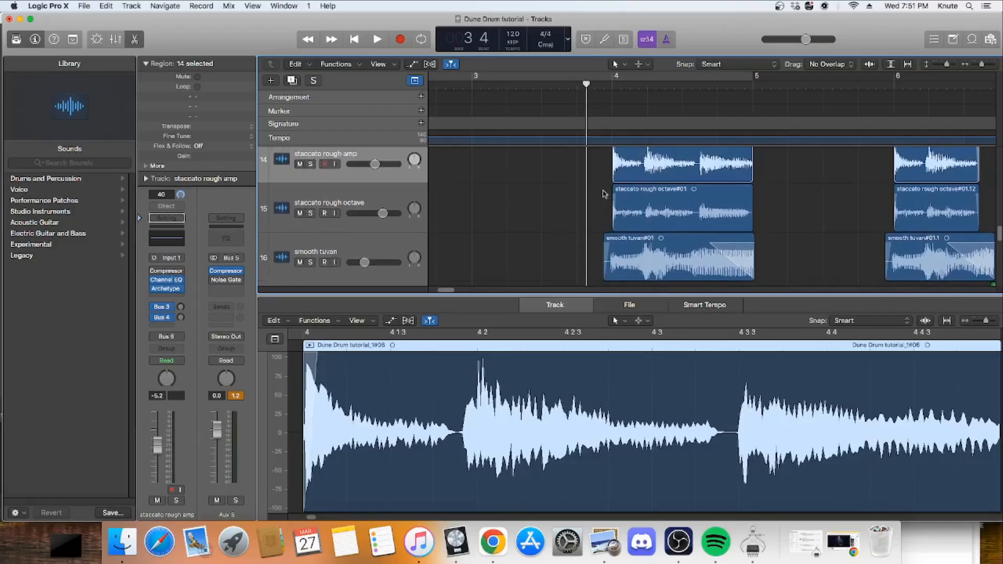
{"action": "scroll", "coordinate": [553, 194], "scroll_direction": "up", "scroll_amount": 2}
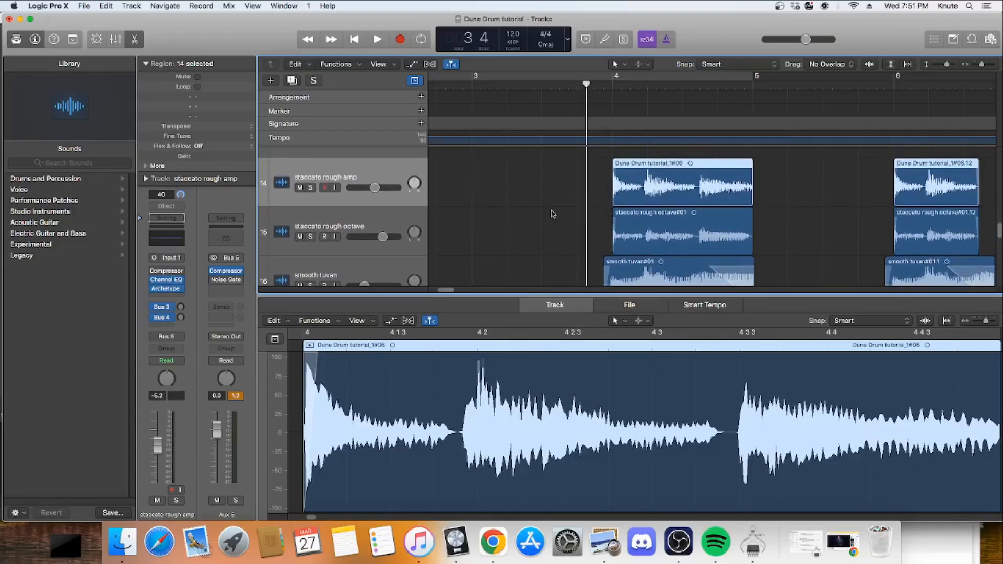
{"action": "left_click", "coordinate": [311, 188]}
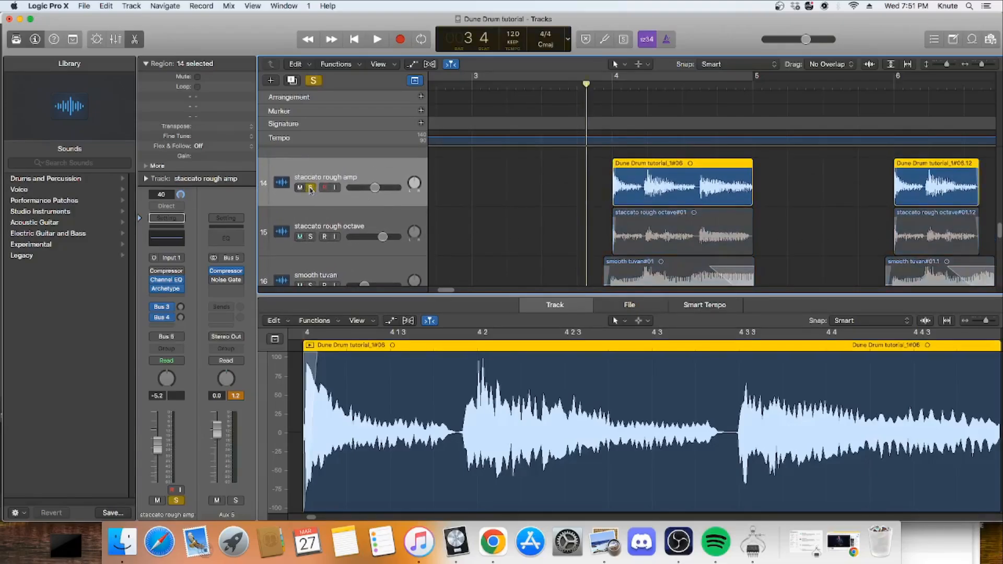
{"action": "left_click", "coordinate": [378, 41]}
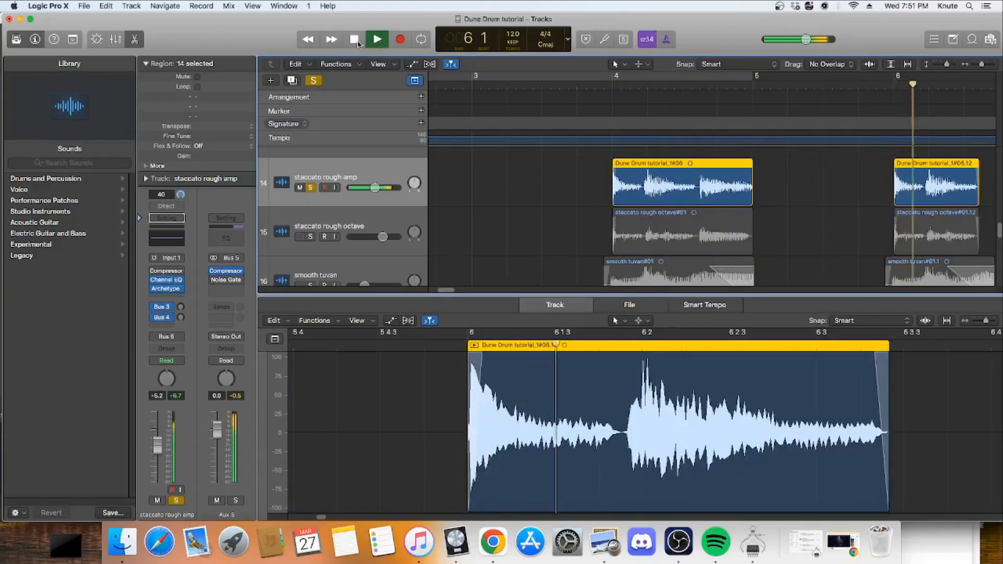
{"action": "left_click", "coordinate": [355, 42]}
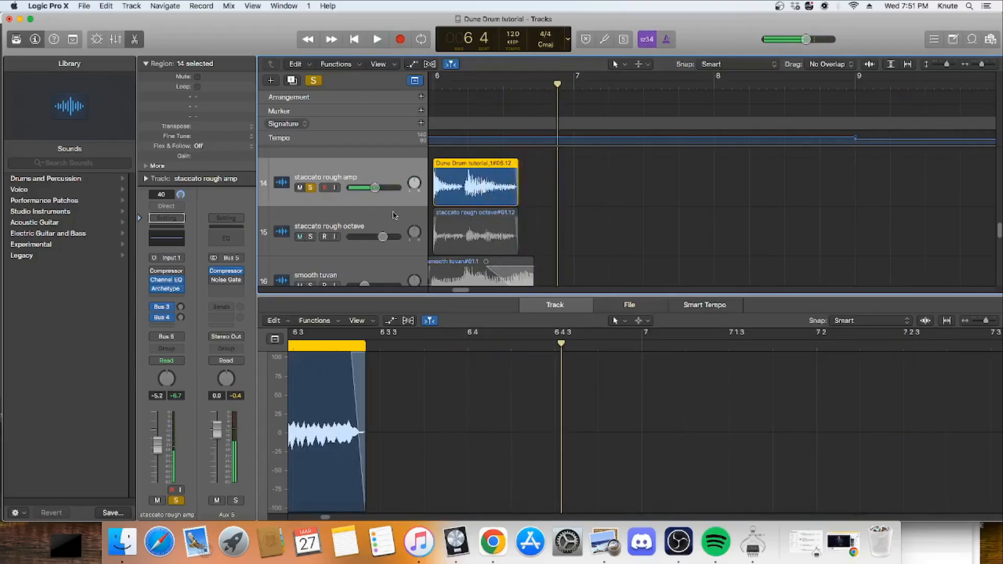
Step: Examine the Archetype Petrucci plug-in on the staccato rough amp track, including its Artists presets, and close it
{"action": "left_click_drag", "start_coordinate": [463, 291], "coordinate": [450, 291]}
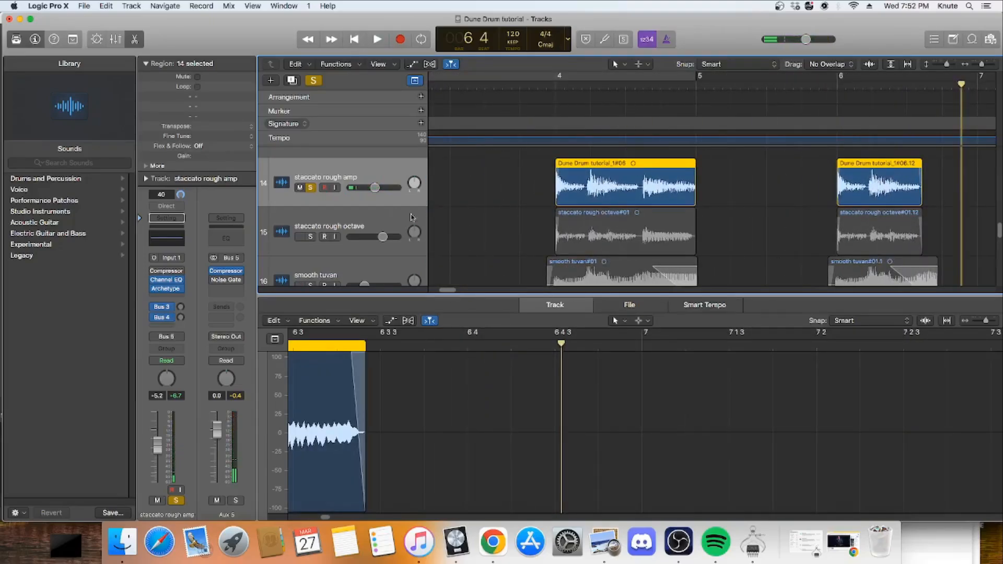
{"action": "left_click", "coordinate": [167, 290]}
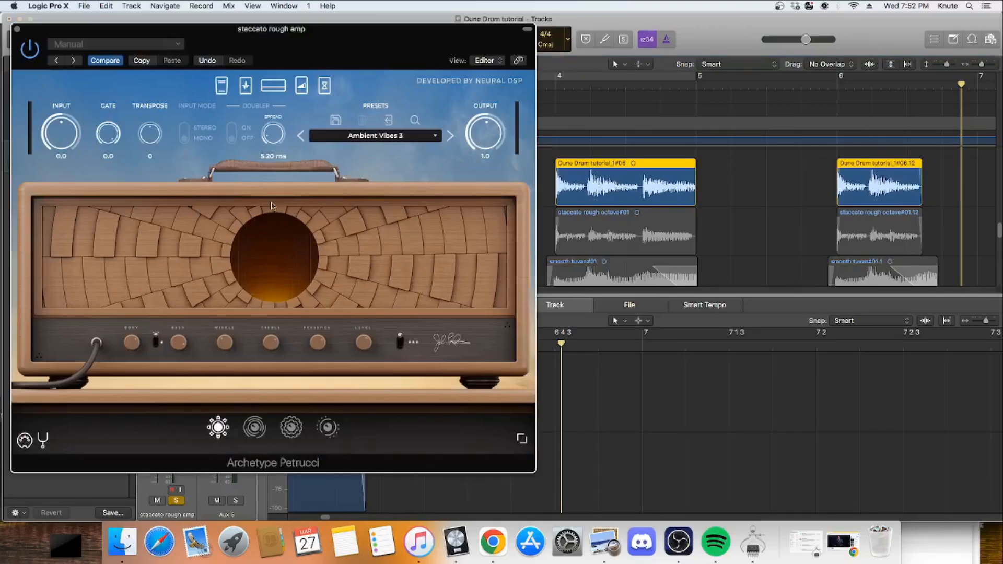
{"action": "left_click", "coordinate": [435, 141]}
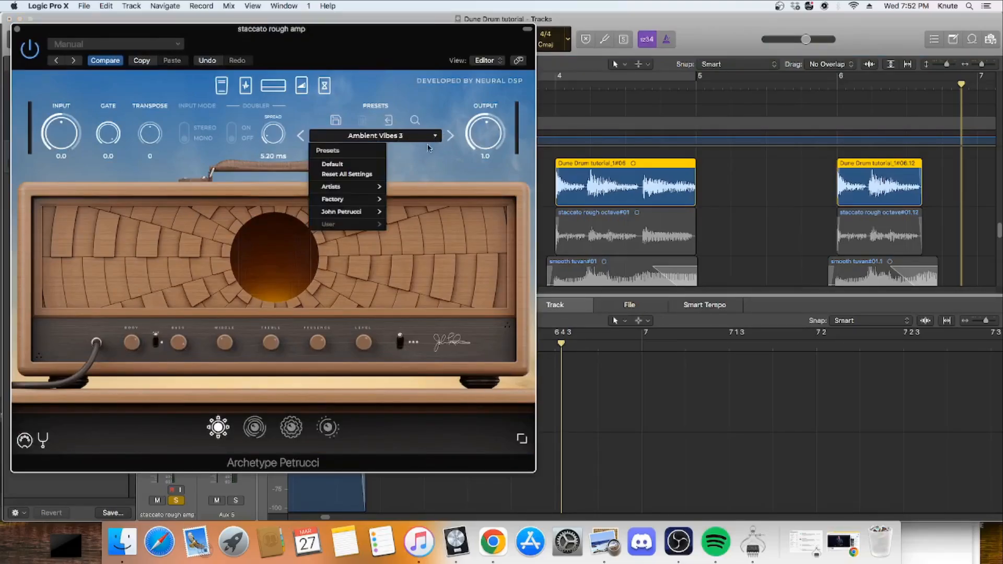
{"action": "mouse_move", "coordinate": [366, 189]}
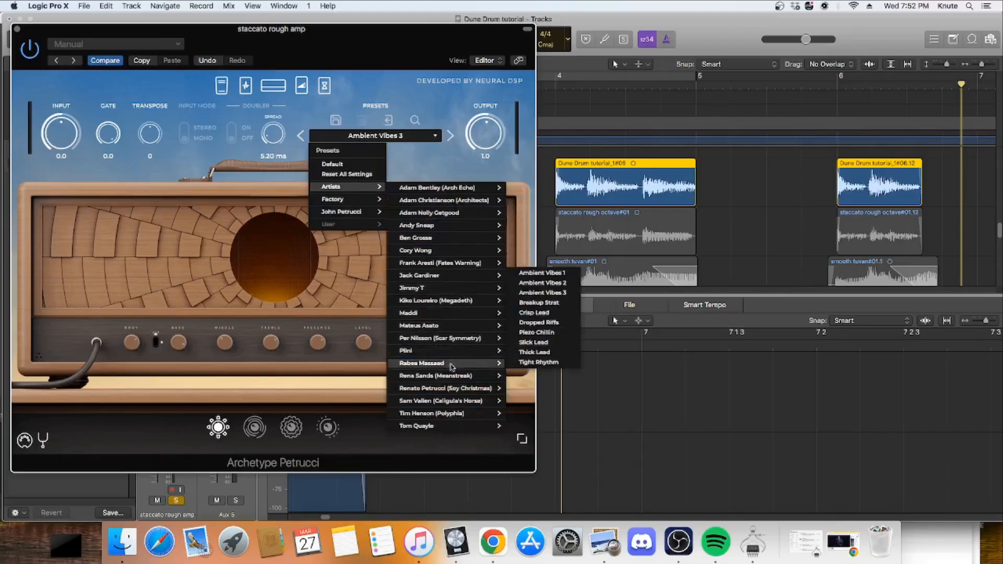
{"action": "mouse_move", "coordinate": [463, 363]}
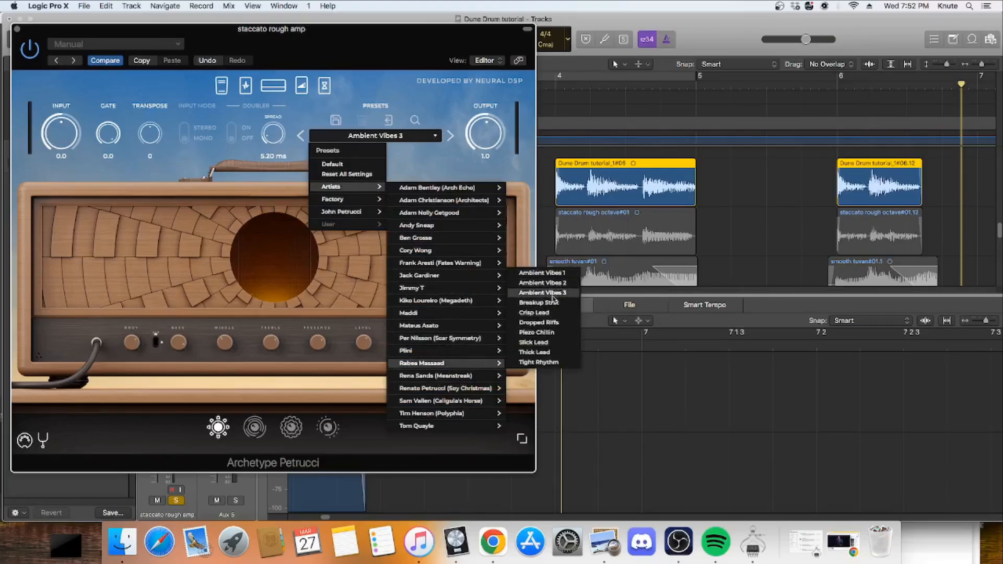
{"action": "left_click", "coordinate": [747, 186]}
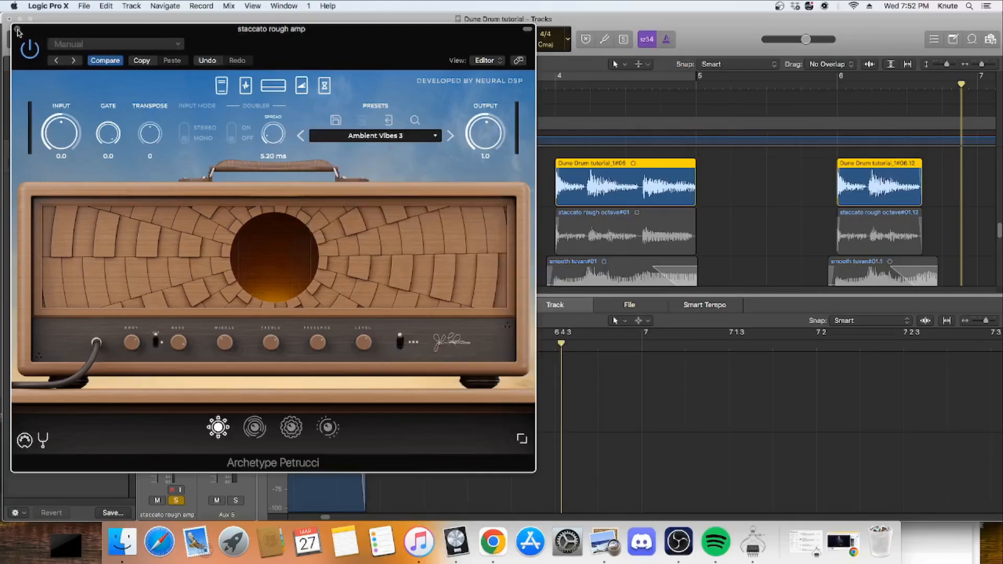
{"action": "left_click", "coordinate": [18, 29]}
Step: Solo the staccato rough octave track instead of staccato rough amp and play it back from bar 3 beat 4
{"action": "left_click", "coordinate": [311, 188]}
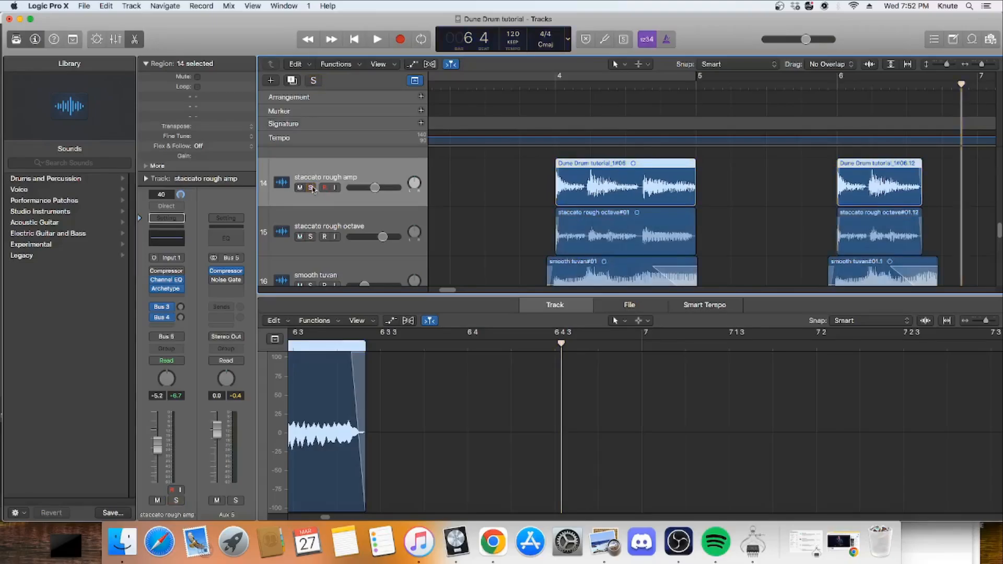
{"action": "left_click", "coordinate": [373, 222]}
{"action": "left_click", "coordinate": [311, 237]}
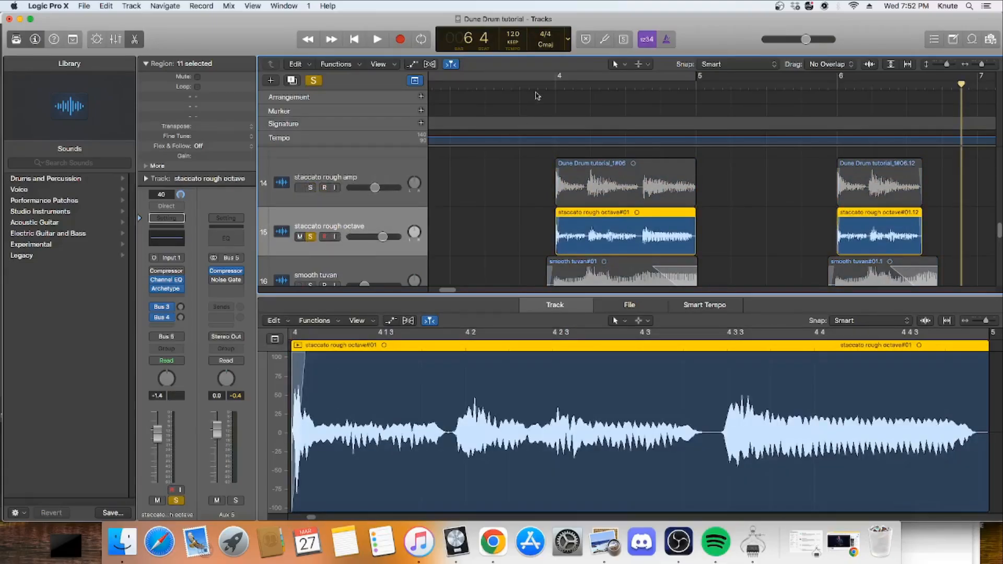
{"action": "left_click", "coordinate": [522, 87]}
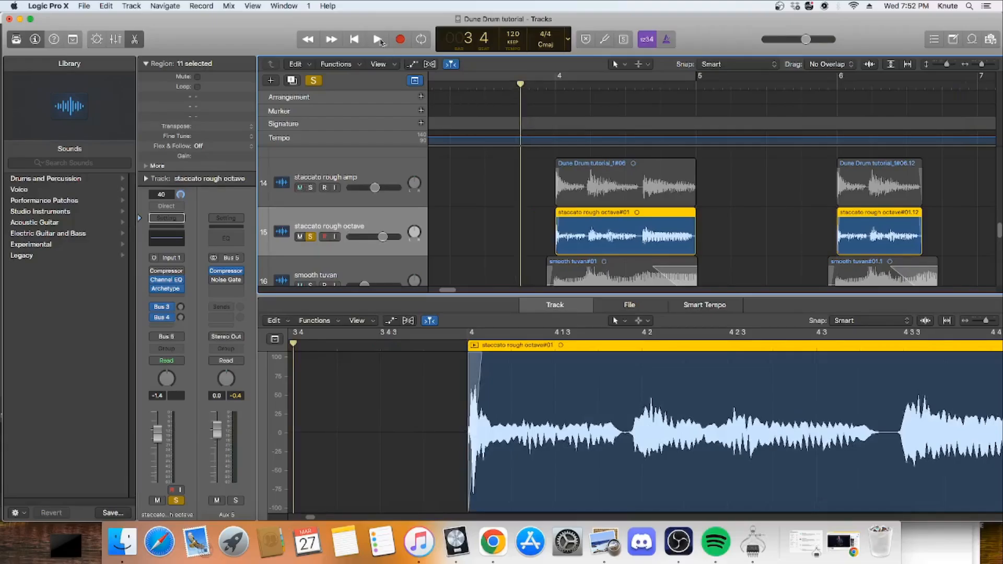
{"action": "left_click", "coordinate": [378, 40]}
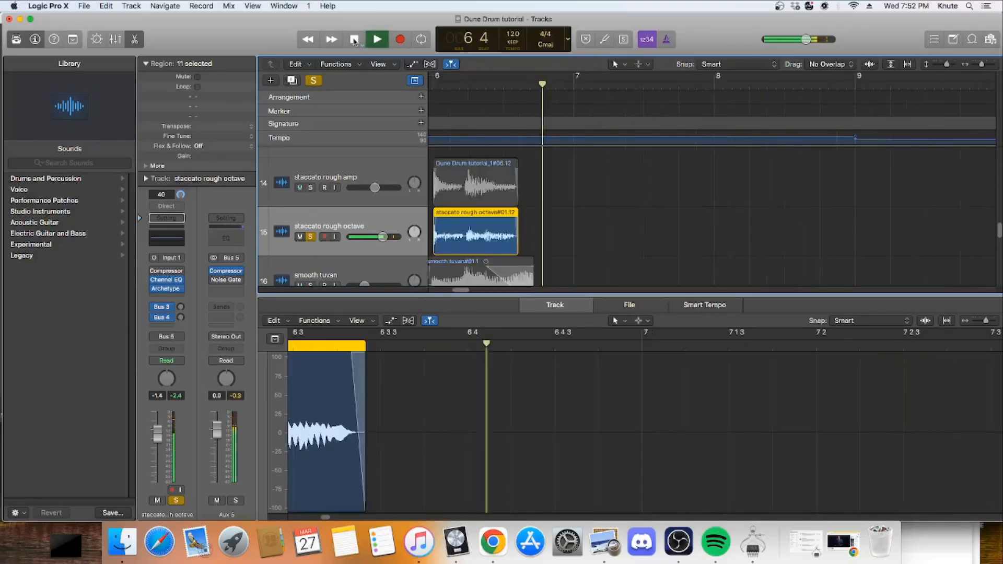
{"action": "key", "text": "space"}
Step: Examine the Archetype Petrucci settings on the staccato rough octave track, including the transpose value, and close the plug-in
{"action": "left_click_drag", "start_coordinate": [461, 291], "coordinate": [448, 291]}
{"action": "left_click", "coordinate": [167, 289]}
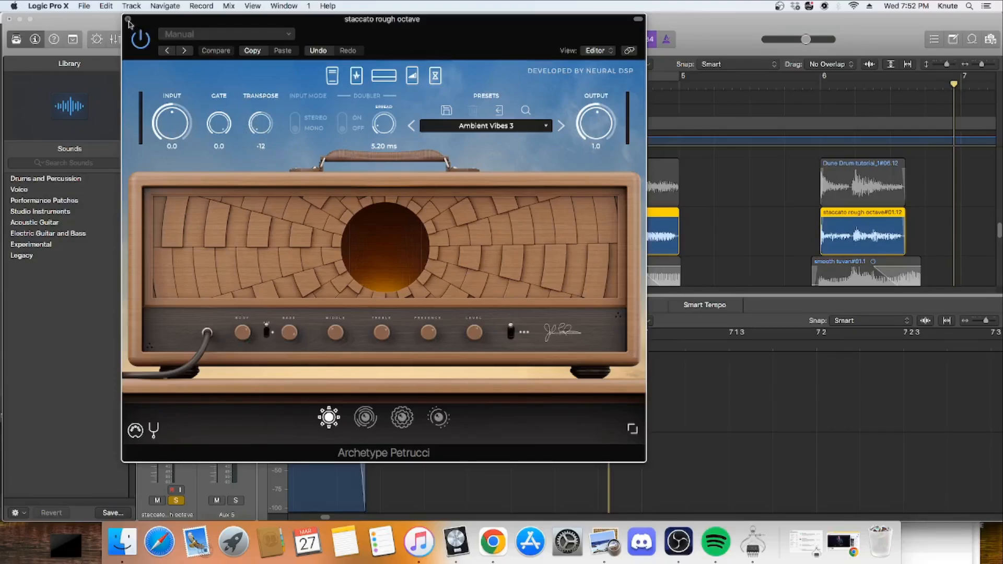
{"action": "left_click", "coordinate": [128, 20]}
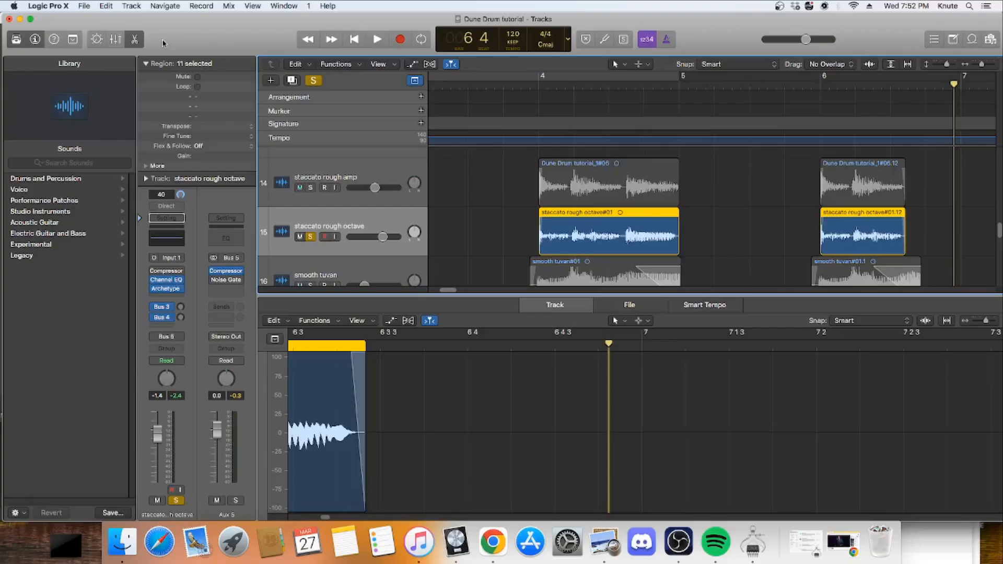
Step: Return the playhead to bar 3 beat 4, just before the first staccato rough octave region
{"action": "left_click", "coordinate": [533, 90]}
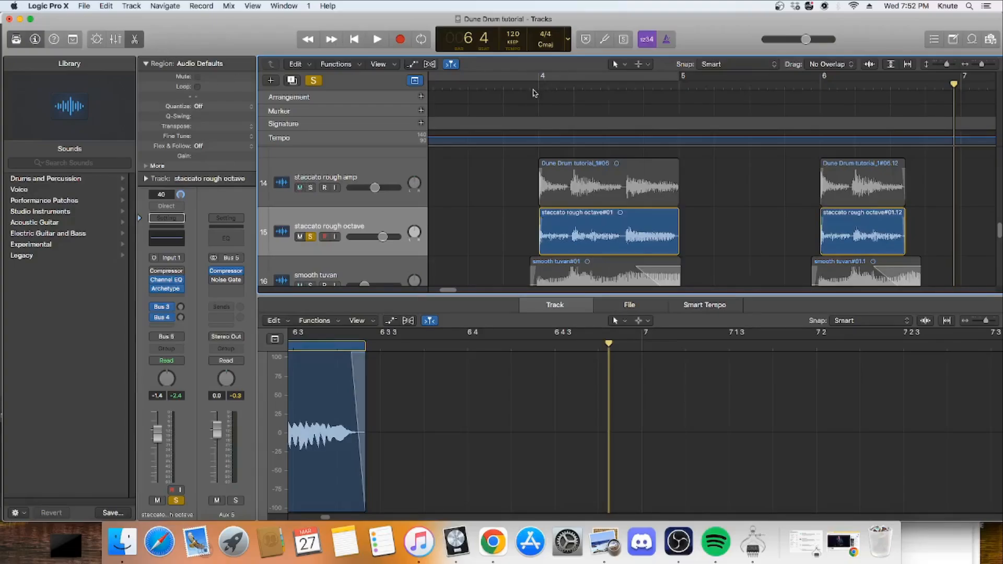
{"action": "left_click_drag", "start_coordinate": [538, 85], "coordinate": [503, 87]}
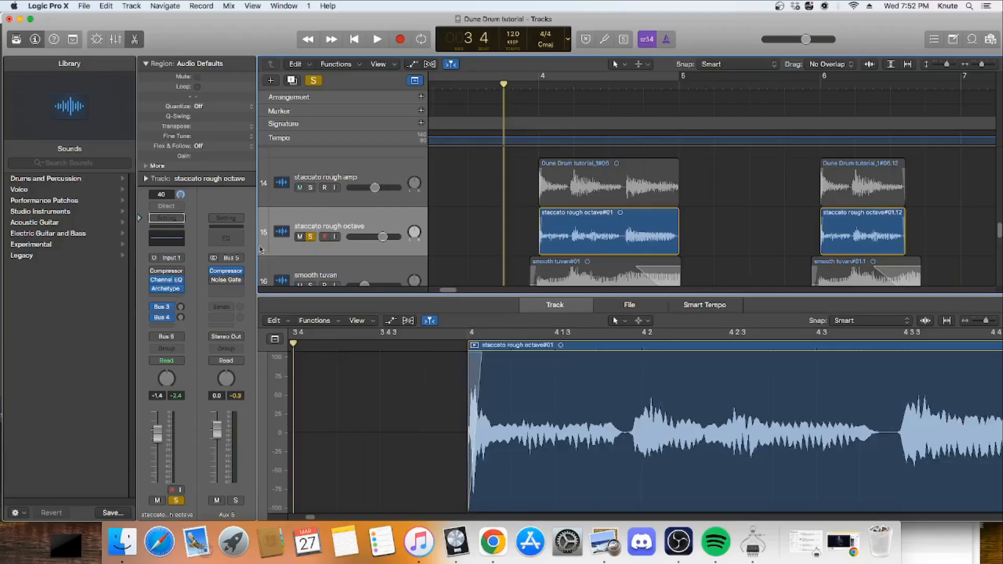
{"action": "scroll", "coordinate": [357, 241], "scroll_direction": "down", "scroll_amount": 1}
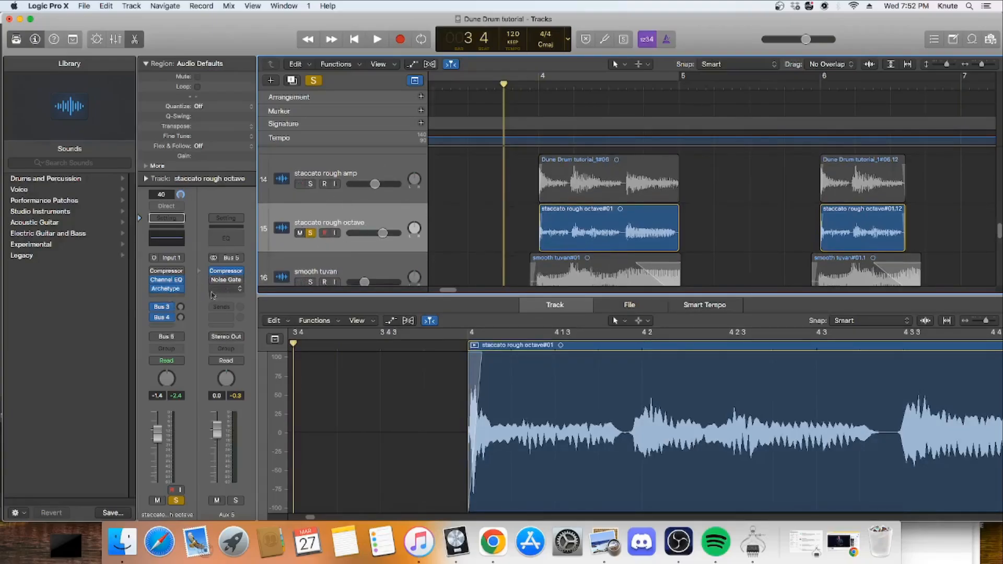
Step: Examine the Amps and Pedals plug-ins available for the staccato rough octave track's next empty insert slot
{"action": "left_click", "coordinate": [176, 298]}
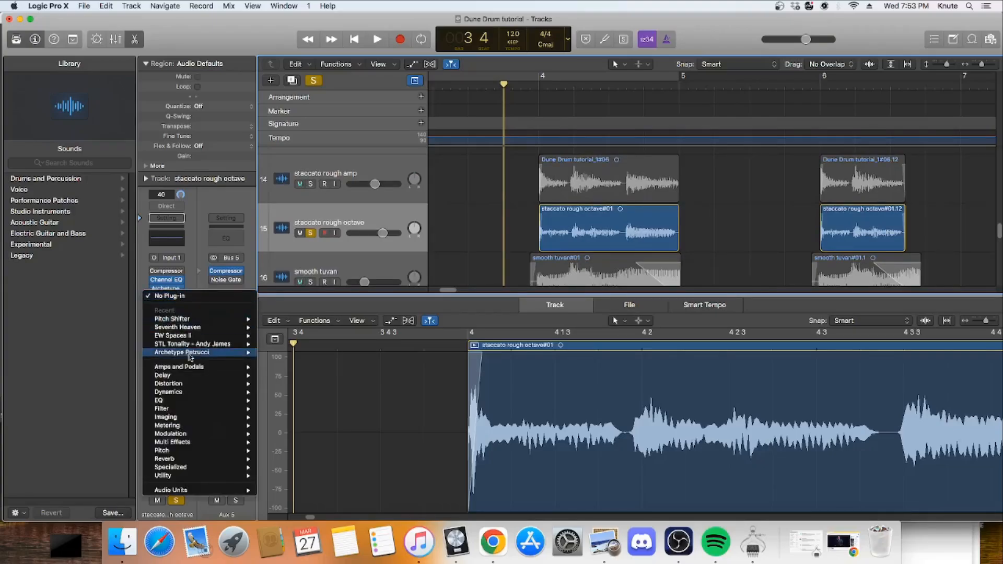
{"action": "mouse_move", "coordinate": [207, 369]}
{"action": "mouse_move", "coordinate": [308, 370]}
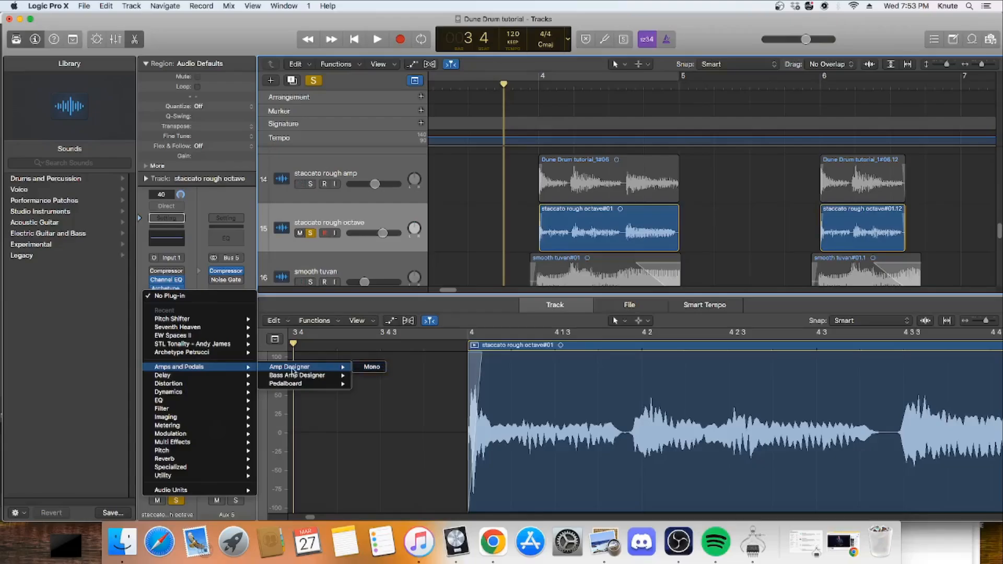
{"action": "left_click", "coordinate": [459, 222]}
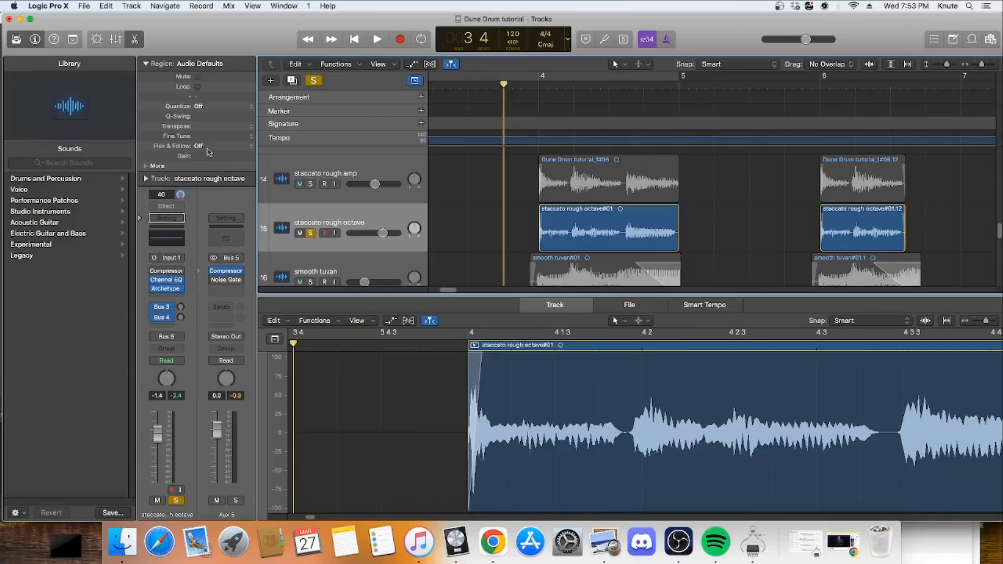
Step: Examine the region Transpose choices without applying a value
{"action": "left_click", "coordinate": [251, 131]}
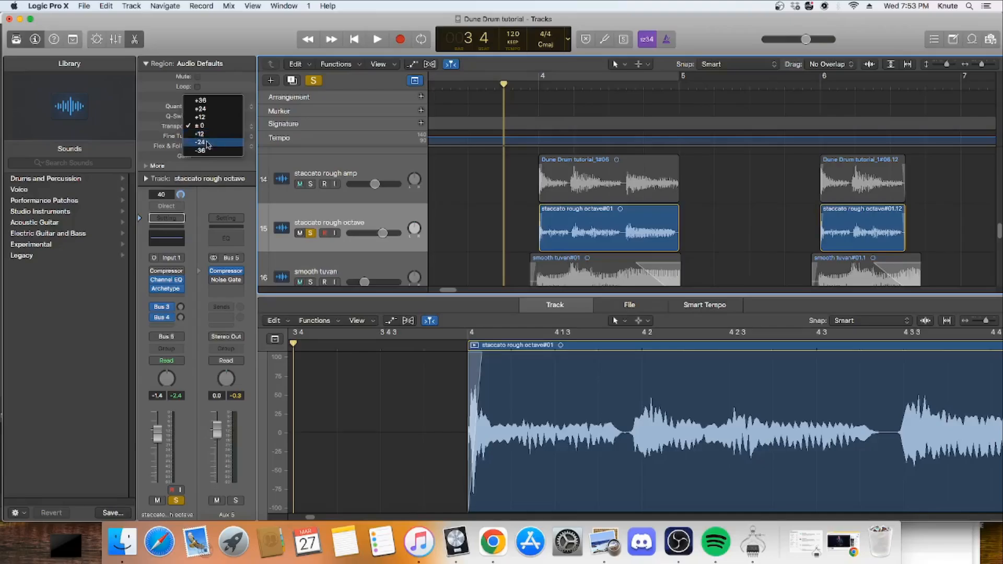
{"action": "left_click", "coordinate": [147, 131]}
{"action": "double_click", "coordinate": [221, 126]}
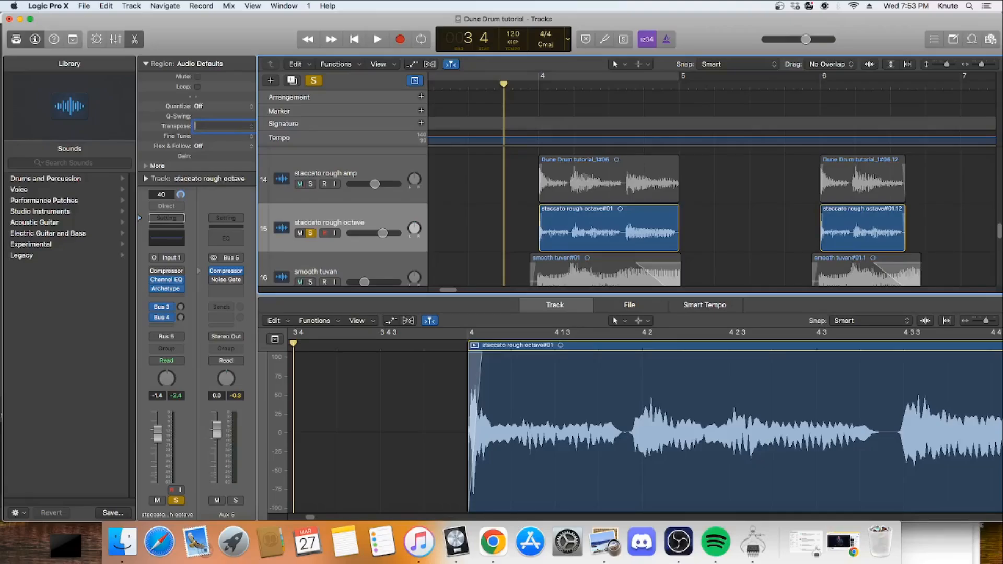
{"action": "left_click", "coordinate": [150, 128]}
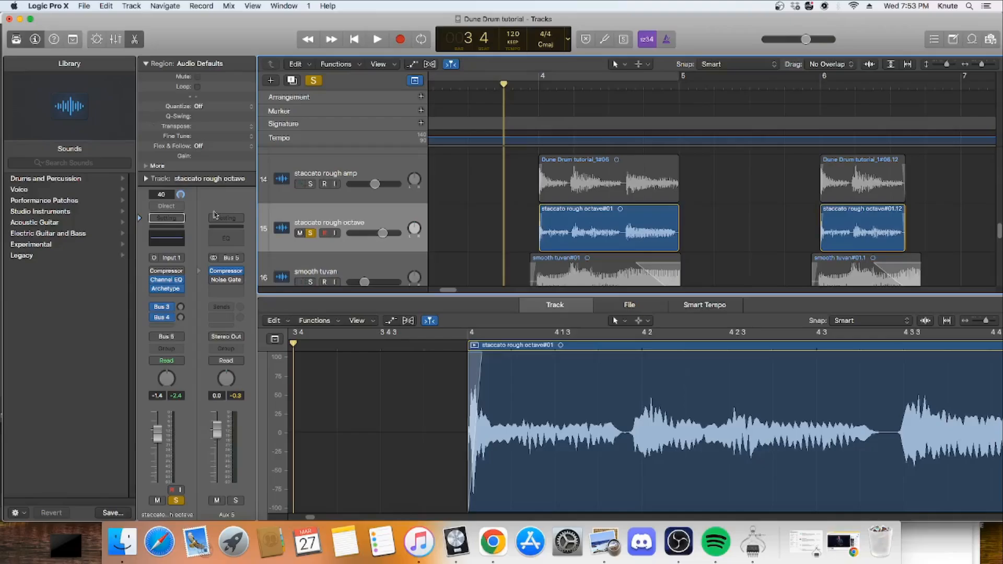
{"action": "left_click", "coordinate": [179, 298]}
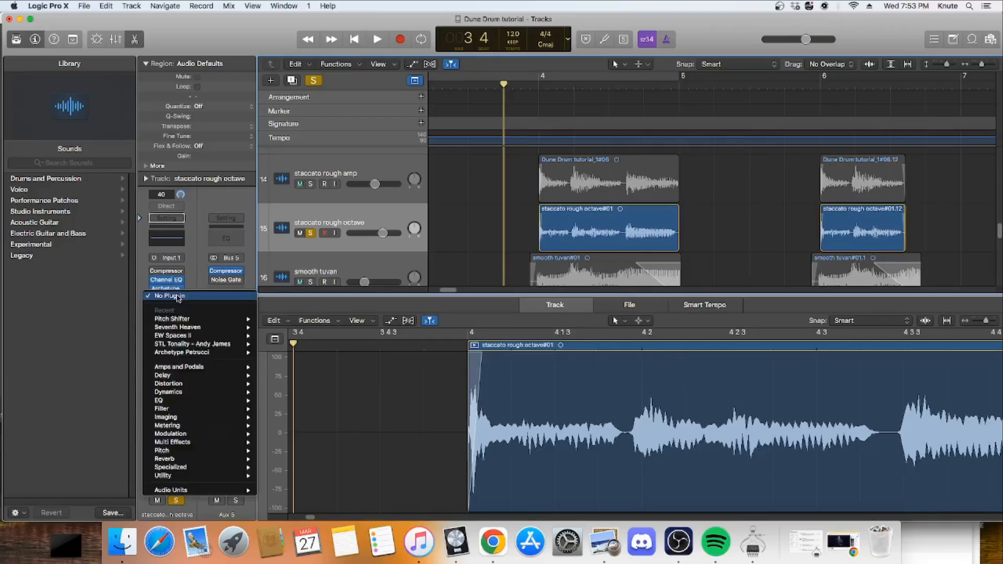
{"action": "mouse_move", "coordinate": [199, 457]}
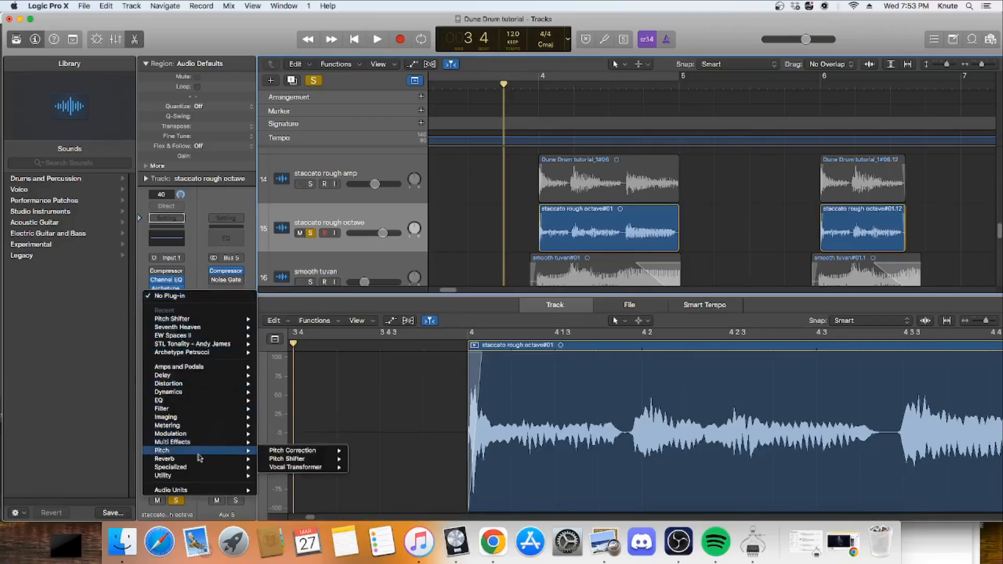
{"action": "left_click", "coordinate": [201, 244]}
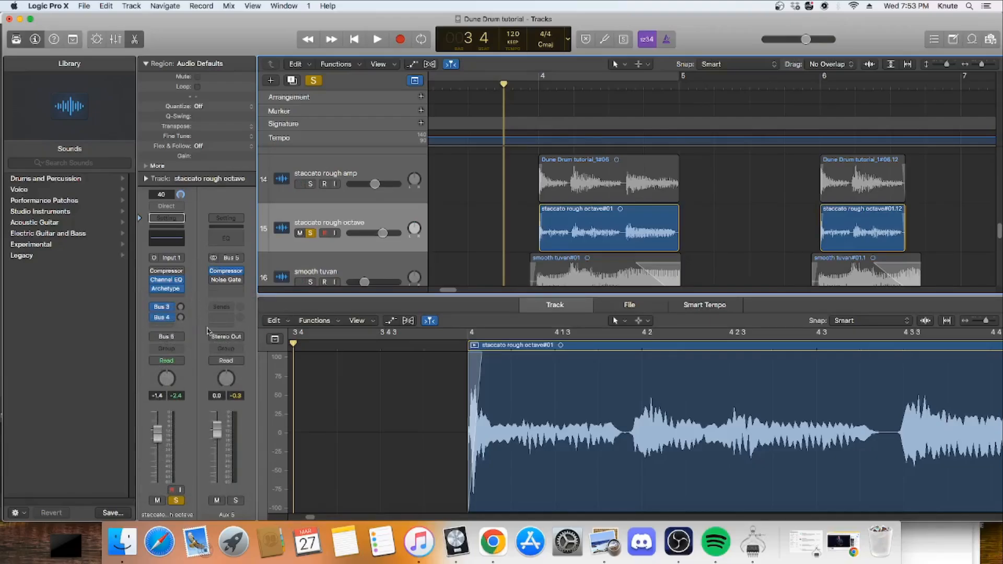
Step: Insert the Pitch Shifter plug-in after Archetype on the staccato rough octave track, try Semi Tones at -12, and close its window
{"action": "left_click", "coordinate": [177, 297]}
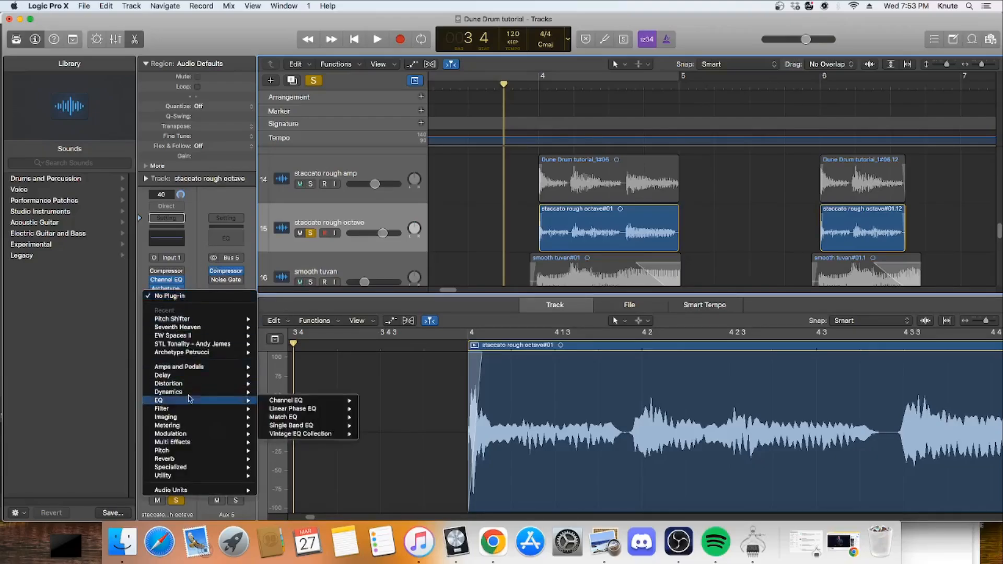
{"action": "mouse_move", "coordinate": [190, 453]}
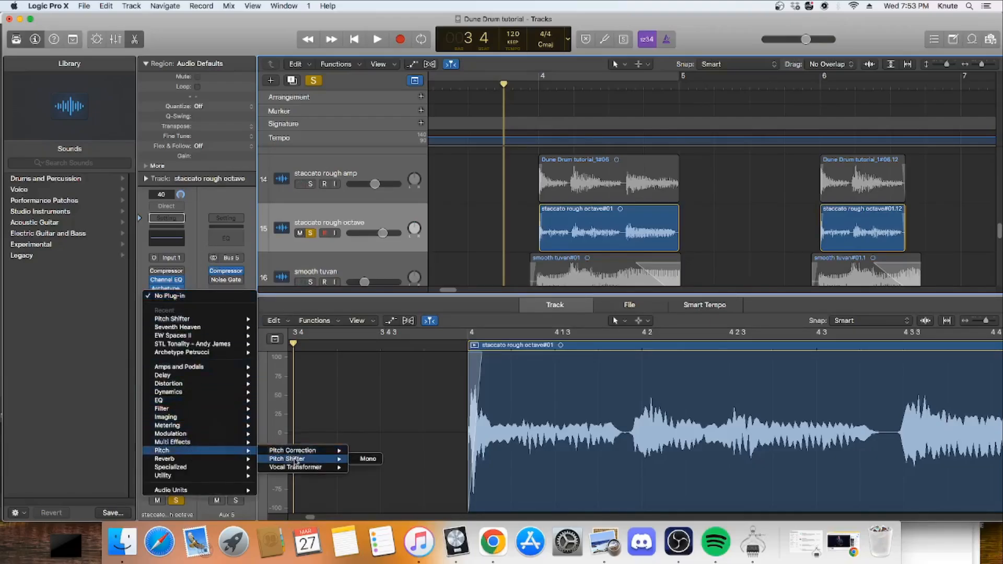
{"action": "left_click", "coordinate": [296, 461]}
{"action": "left_click_drag", "start_coordinate": [55, 103], "coordinate": [1, 251]}
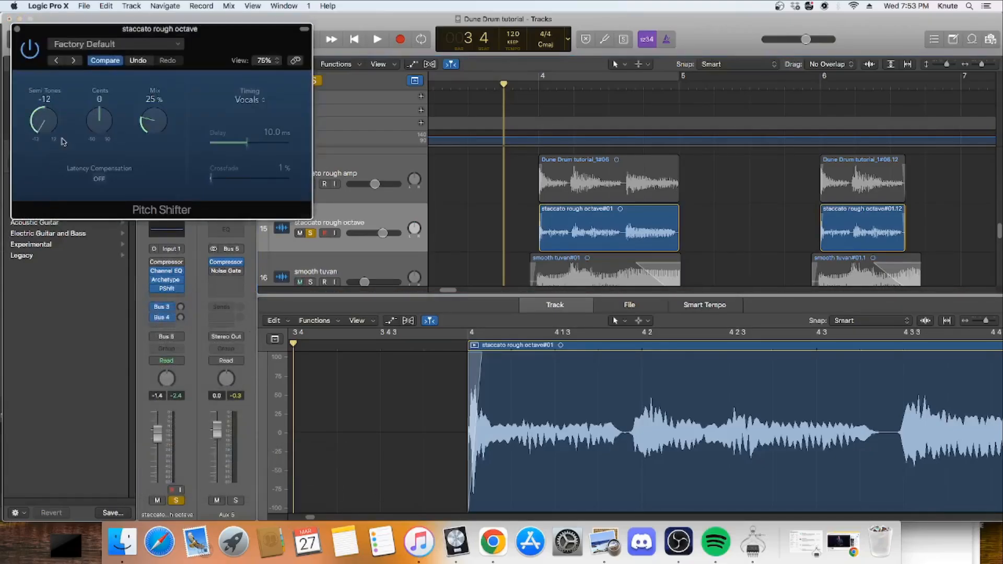
{"action": "left_click_drag", "start_coordinate": [40, 127], "coordinate": [41, 95]}
{"action": "left_click", "coordinate": [17, 29]}
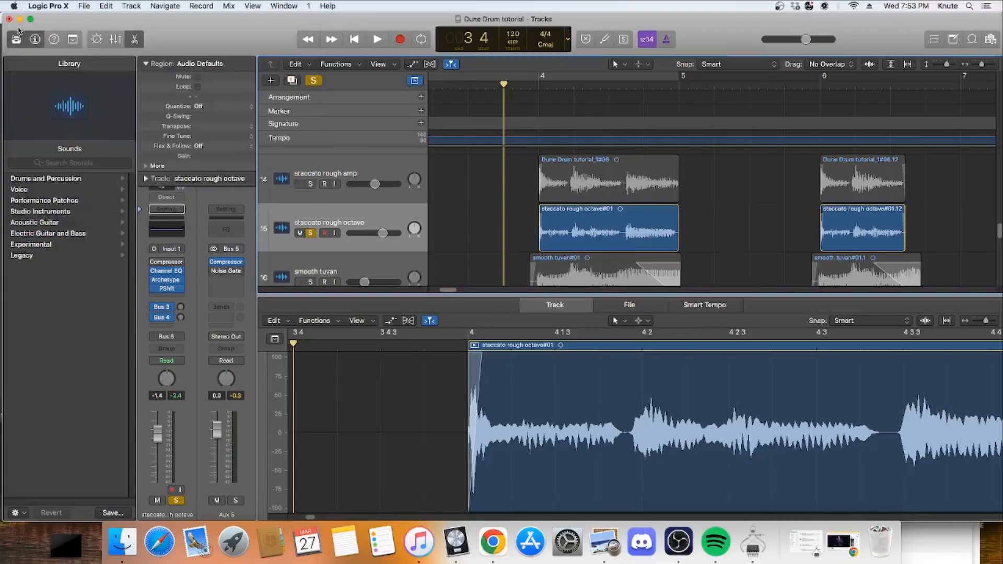
Step: Remove the Pitch Shifter plug-in from the staccato rough octave track
{"action": "left_click", "coordinate": [180, 289]}
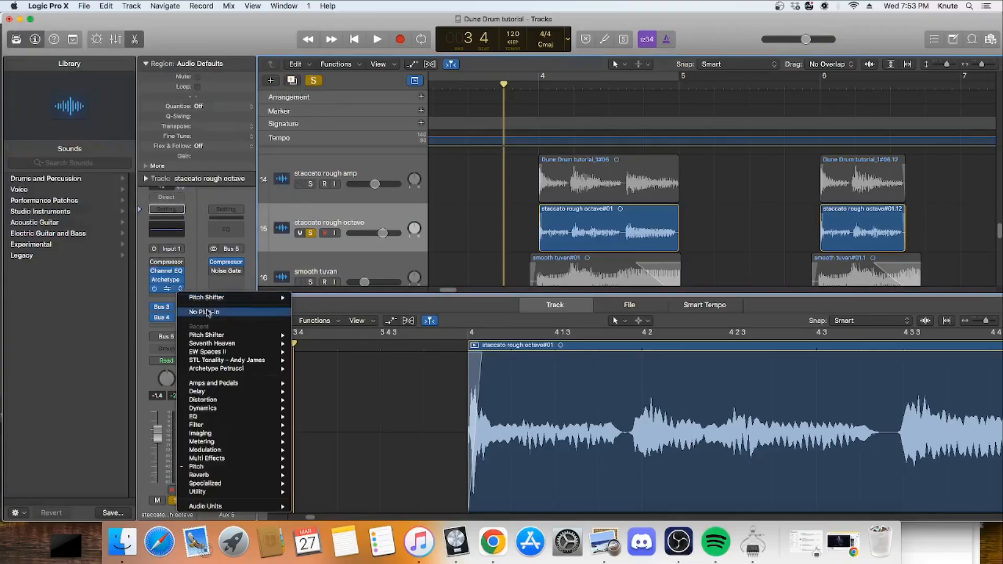
{"action": "left_click", "coordinate": [211, 316]}
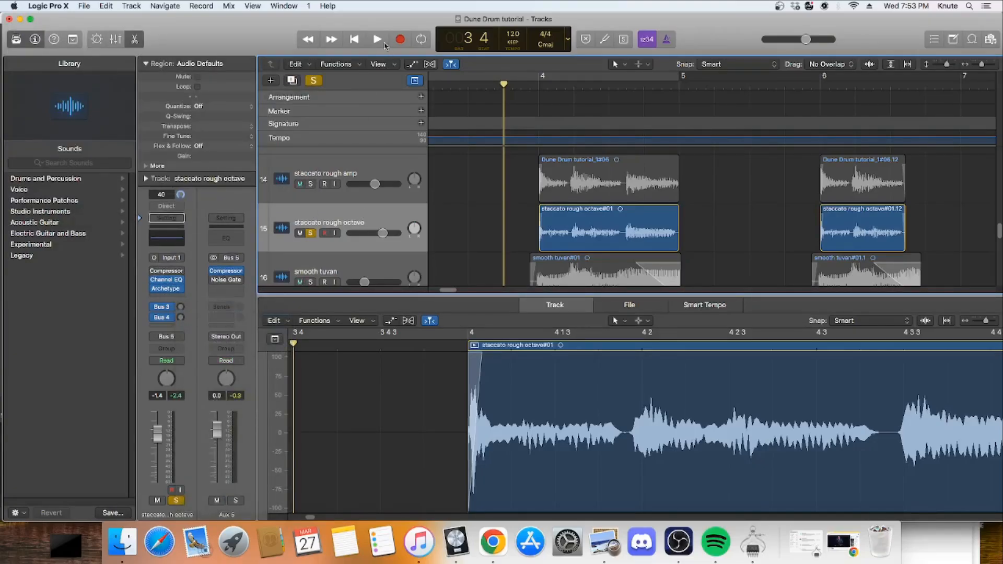
Step: Play the soloed staccato rough octave region at bar 4, stop, and return the playhead to just before bar 4
{"action": "left_click", "coordinate": [380, 42]}
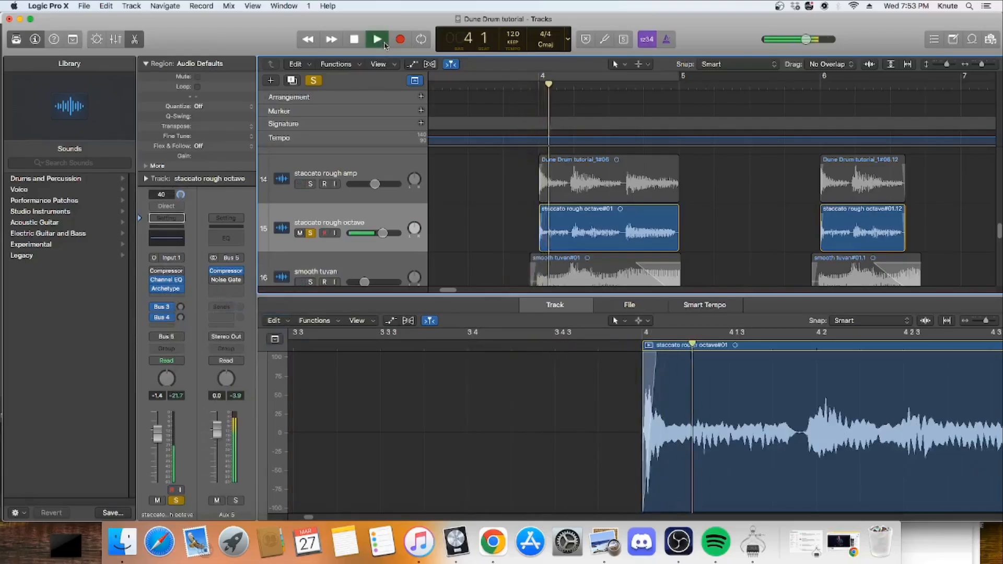
{"action": "left_click", "coordinate": [354, 39]}
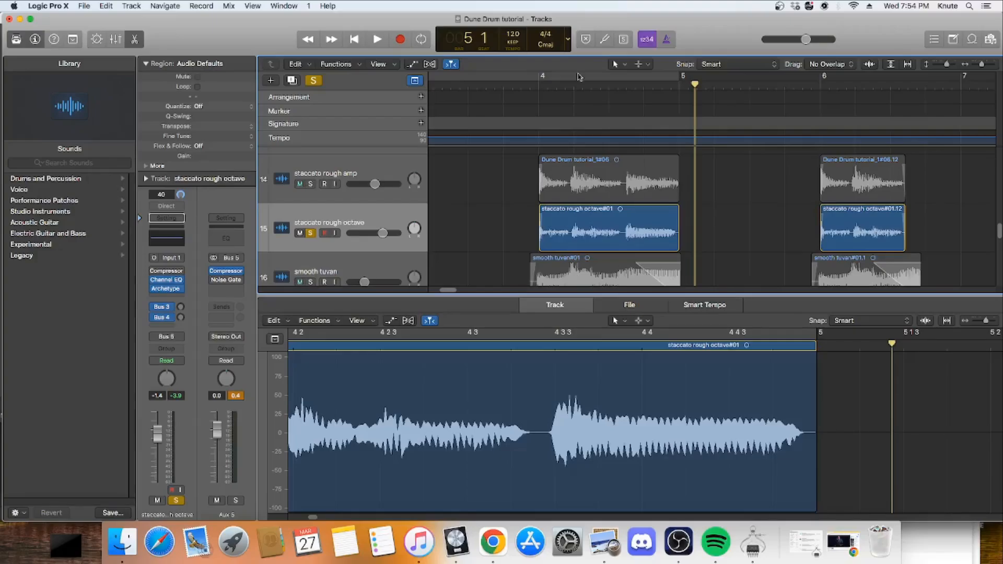
{"action": "left_click_drag", "start_coordinate": [535, 86], "coordinate": [519, 101]}
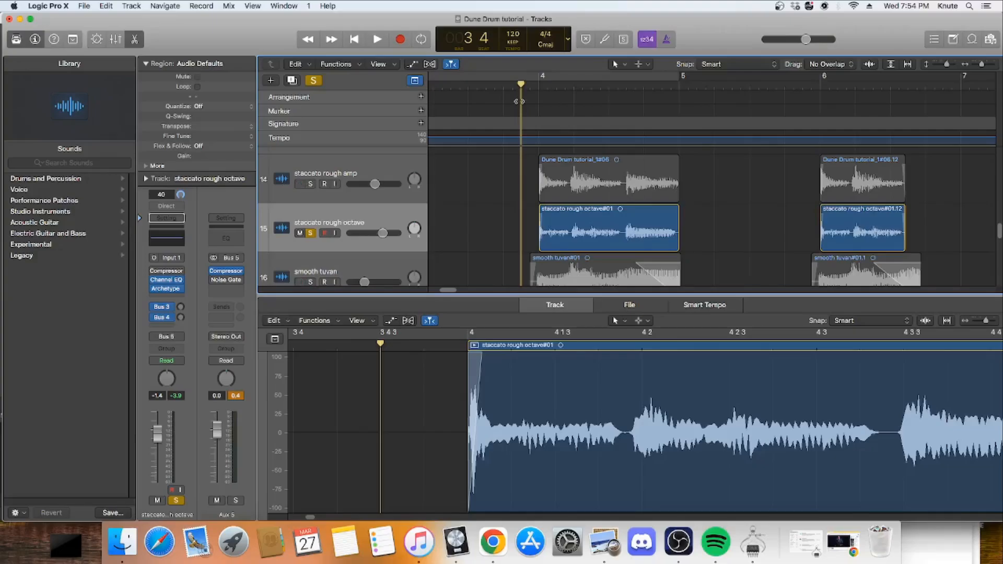
Step: Solo the smooth tuvan track and turn off solo on the staccato rough octave track
{"action": "scroll", "coordinate": [499, 162], "scroll_direction": "down", "scroll_amount": 2}
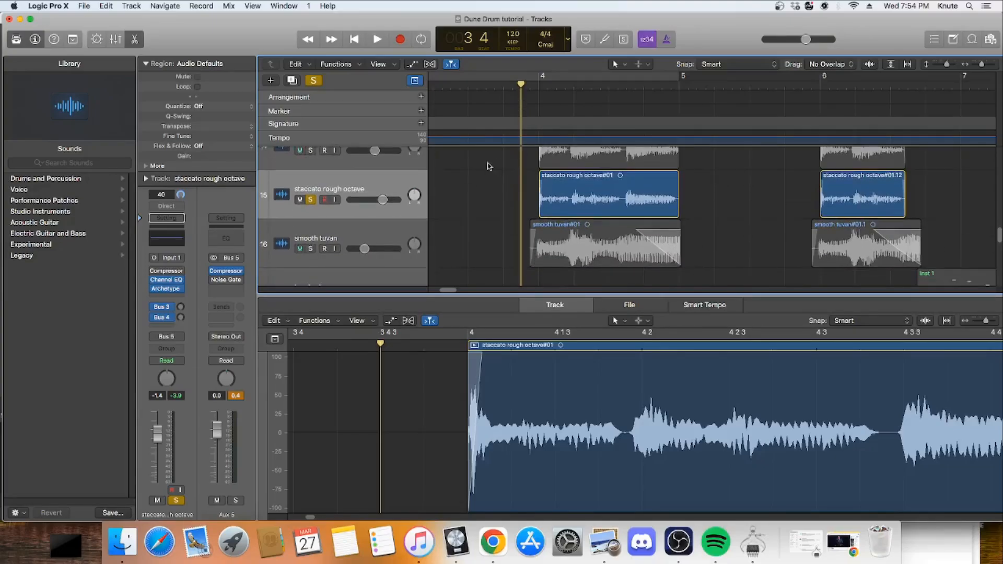
{"action": "left_click", "coordinate": [310, 249]}
{"action": "left_click", "coordinate": [311, 199]}
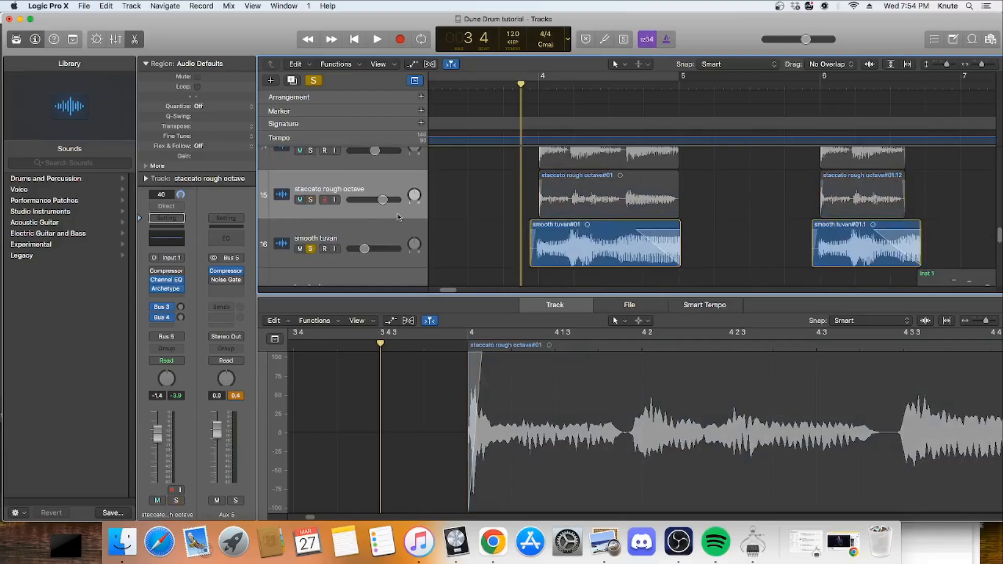
{"action": "scroll", "coordinate": [455, 237], "scroll_direction": "up", "scroll_amount": 2}
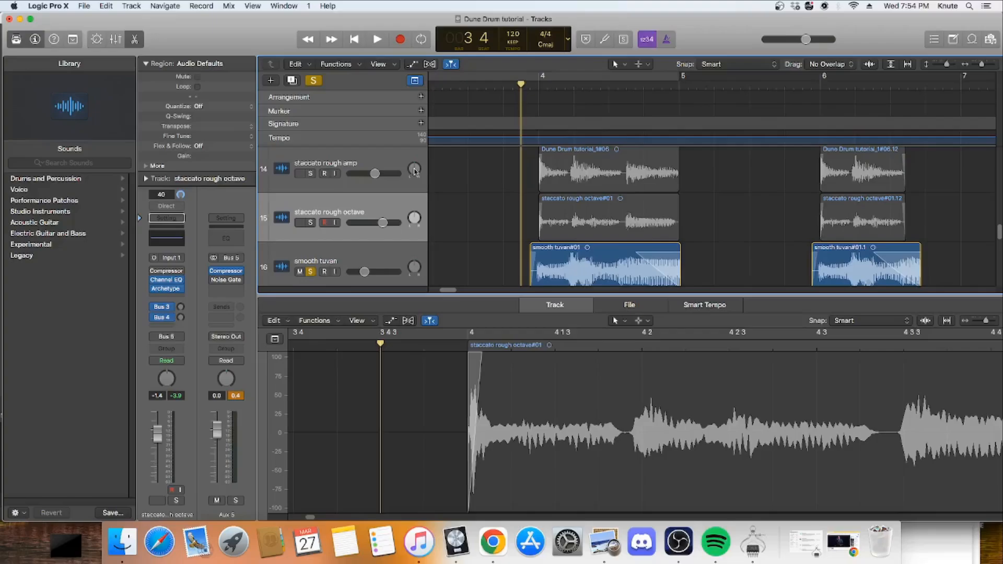
{"action": "scroll", "coordinate": [471, 233], "scroll_direction": "down", "scroll_amount": 2}
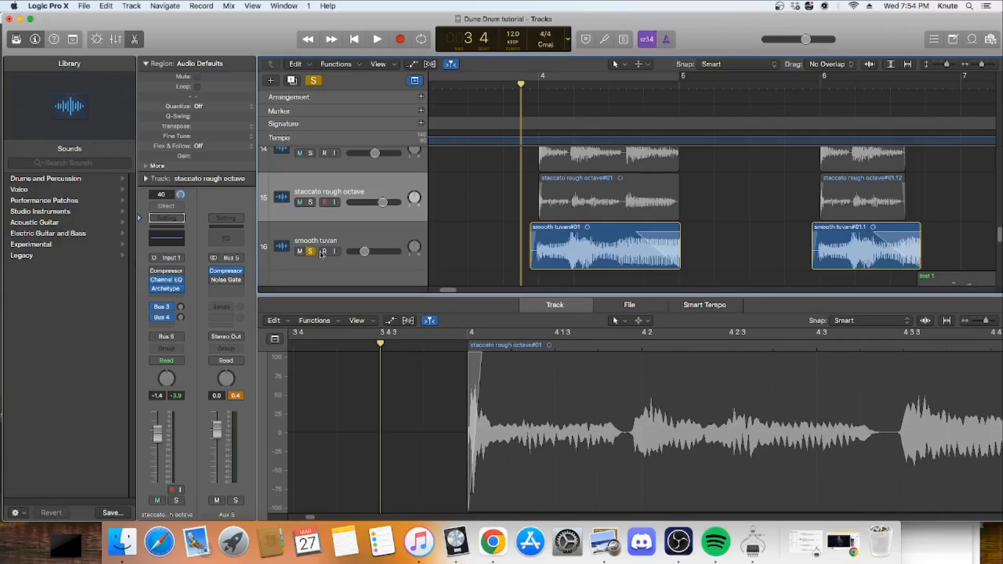
Step: Examine the smooth tuvan track's Archetype plug-in, close its window, and play the soloed smooth tuvan regions
{"action": "left_click", "coordinate": [344, 234]}
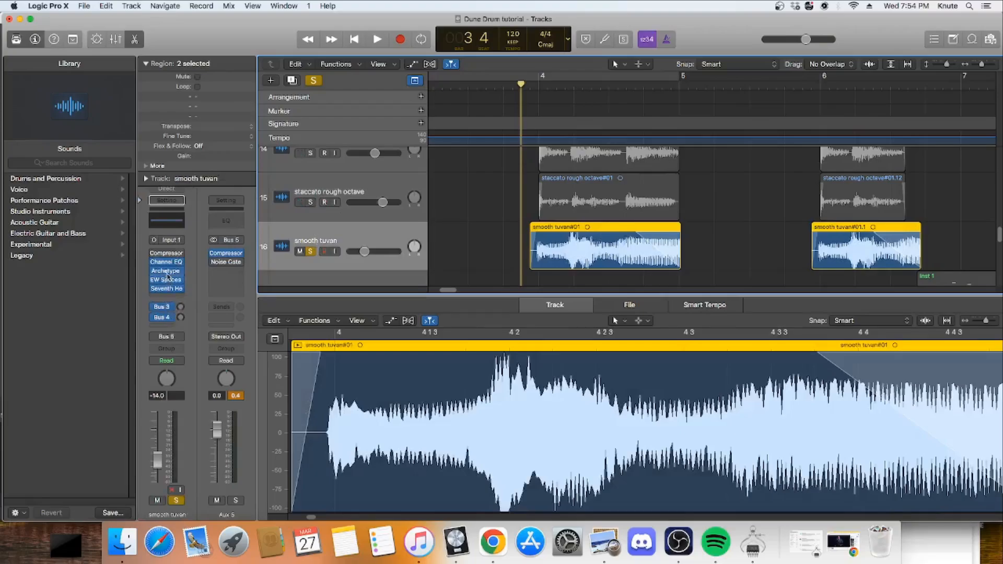
{"action": "left_click", "coordinate": [166, 271]}
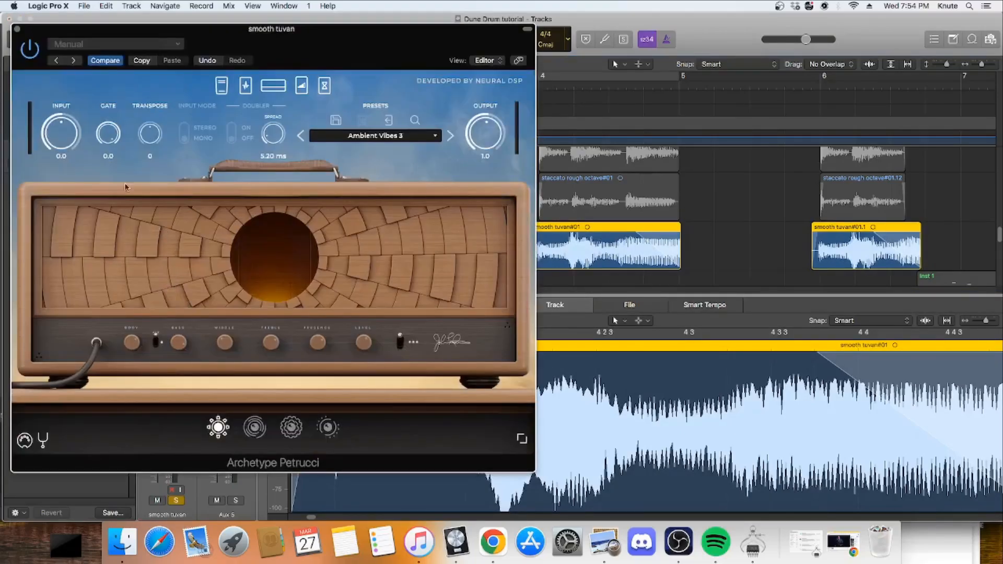
{"action": "left_click", "coordinate": [17, 29]}
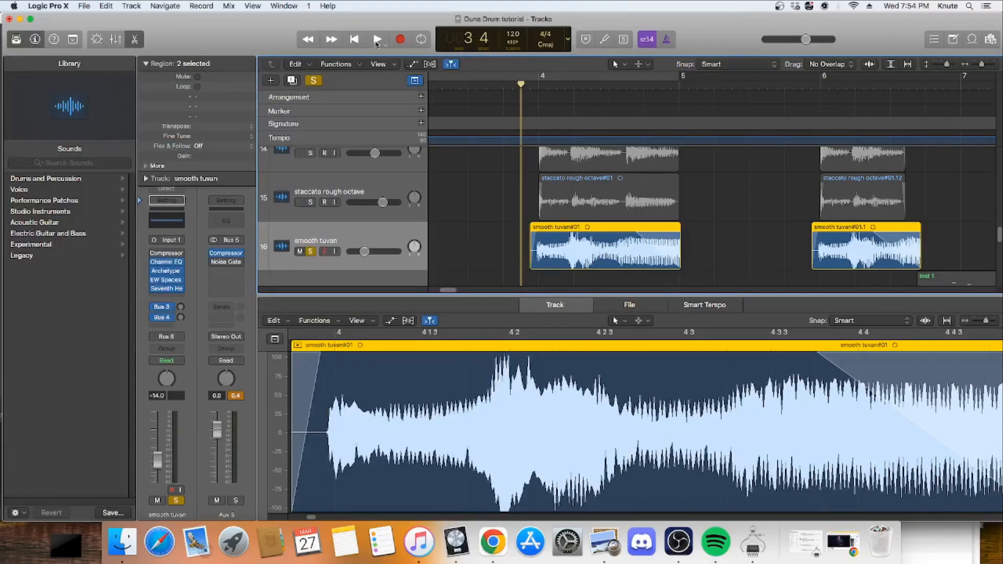
{"action": "left_click", "coordinate": [377, 42]}
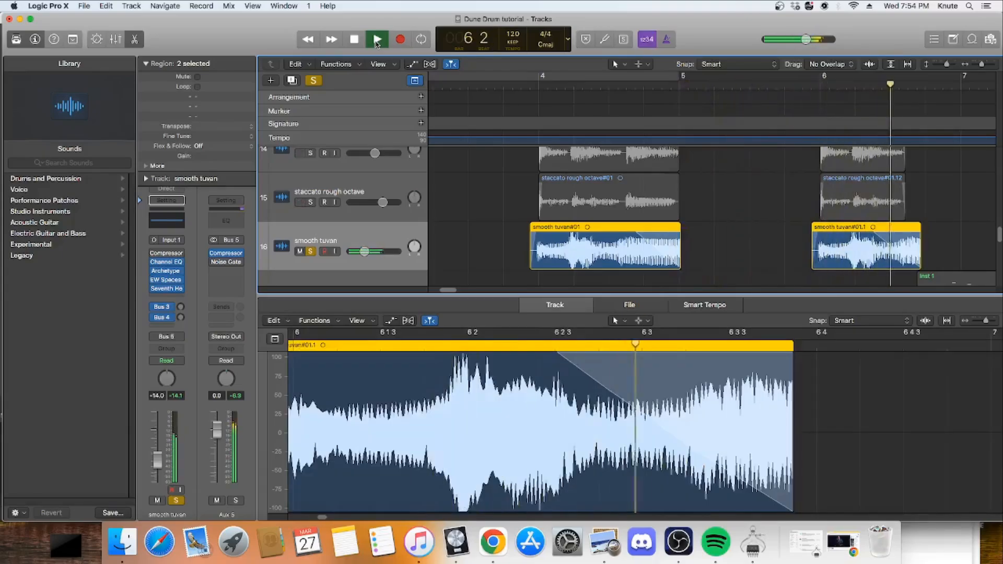
{"action": "left_click", "coordinate": [377, 42]}
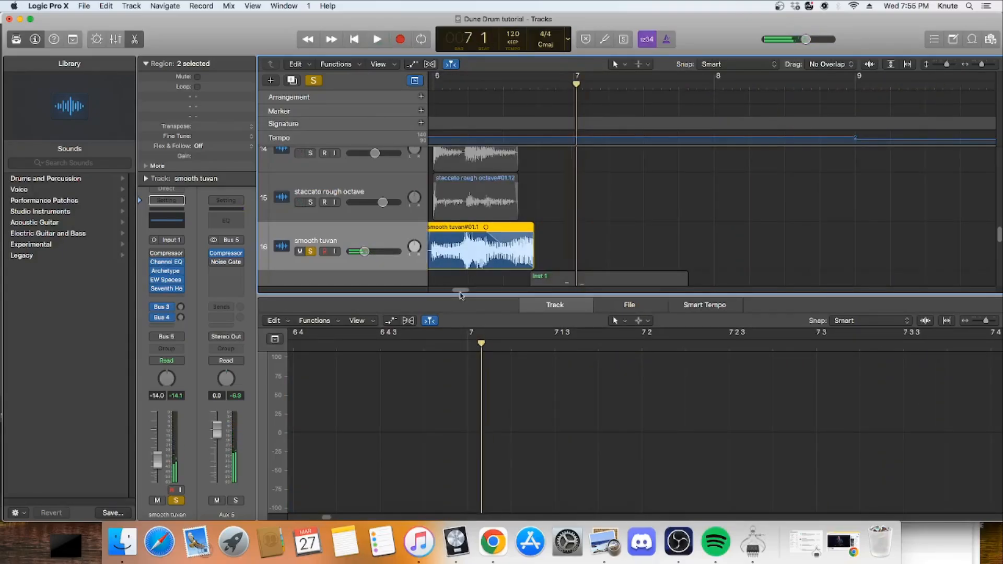
Step: Solo staccato rough octave and staccato rough amp alongside smooth tuvan, and play the three layers together from just before bar 4
{"action": "left_click_drag", "start_coordinate": [461, 293], "coordinate": [449, 292]}
{"action": "left_click", "coordinate": [311, 202]}
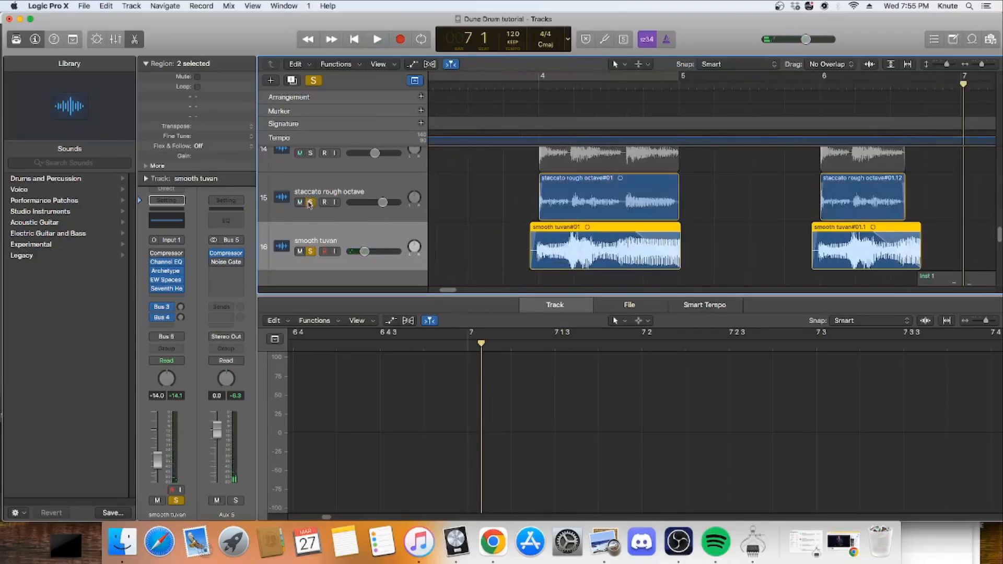
{"action": "left_click", "coordinate": [310, 154]}
{"action": "left_click", "coordinate": [504, 87]}
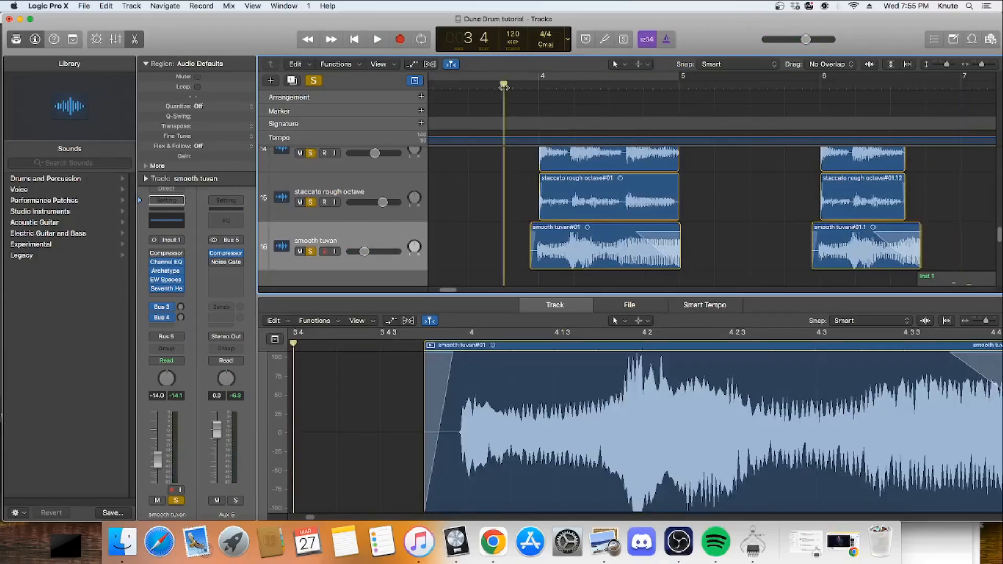
{"action": "left_click", "coordinate": [384, 42]}
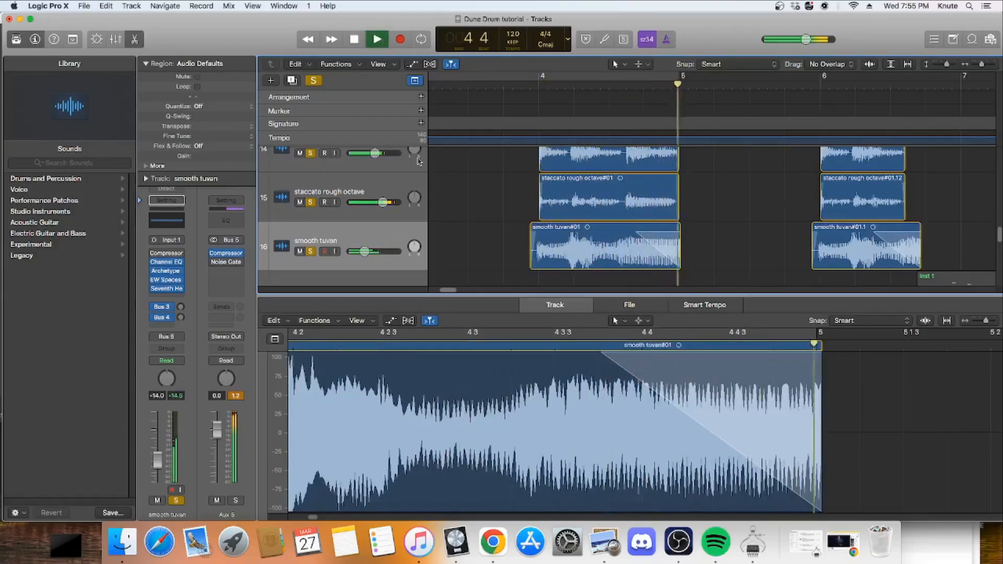
{"action": "scroll", "coordinate": [476, 204], "scroll_direction": "up", "scroll_amount": 1}
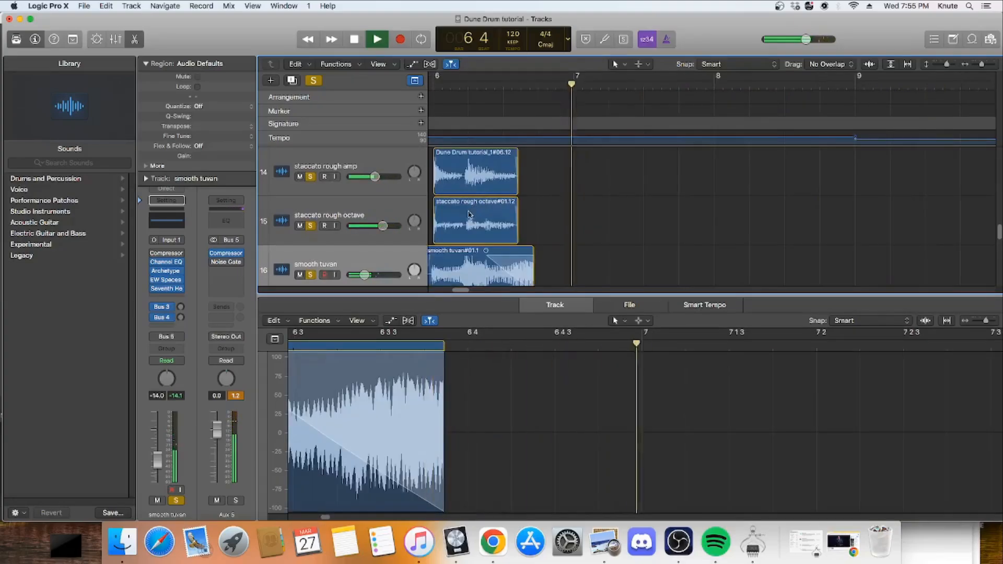
{"action": "left_click", "coordinate": [355, 40]}
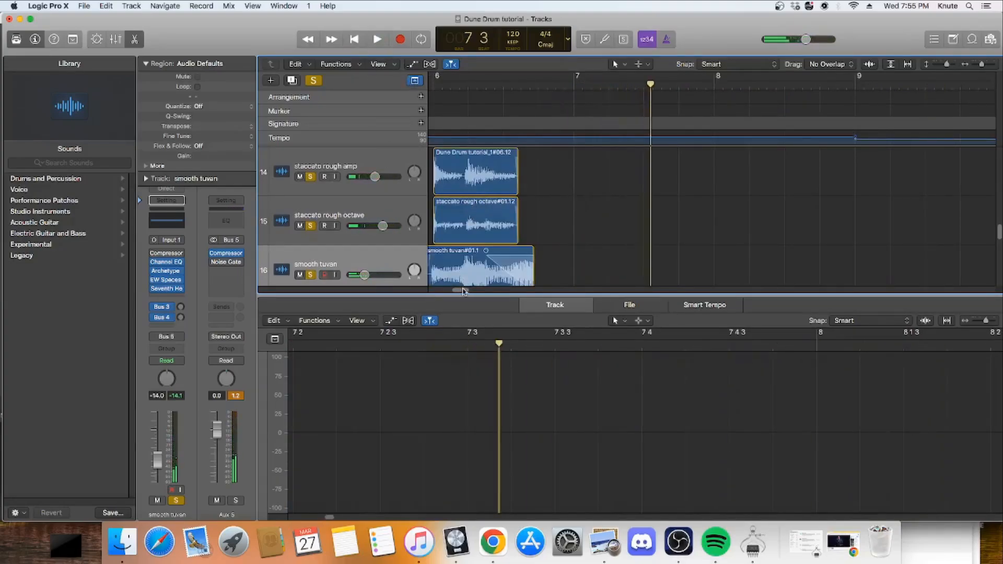
Step: Shrink the track display to an overview and select the brushed raw track
{"action": "left_click_drag", "start_coordinate": [464, 290], "coordinate": [448, 296]}
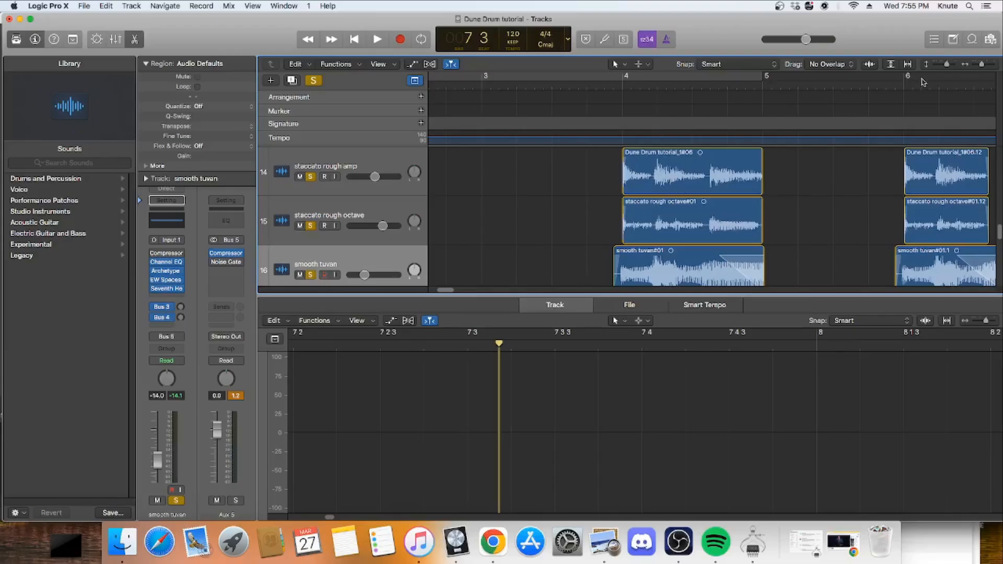
{"action": "left_click_drag", "start_coordinate": [951, 66], "coordinate": [978, 67]}
{"action": "scroll", "coordinate": [779, 180], "scroll_direction": "down", "scroll_amount": 6}
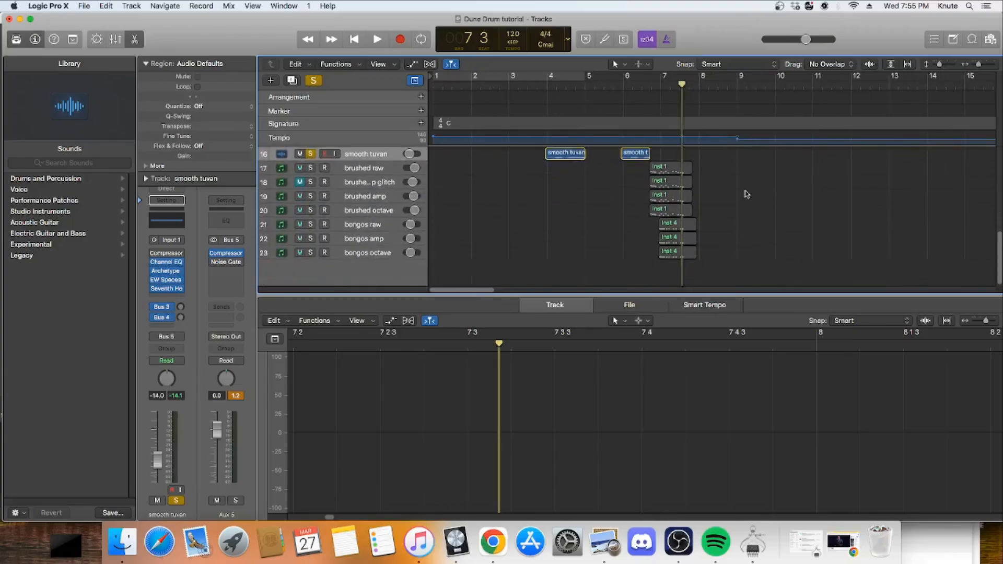
{"action": "left_click", "coordinate": [317, 170]}
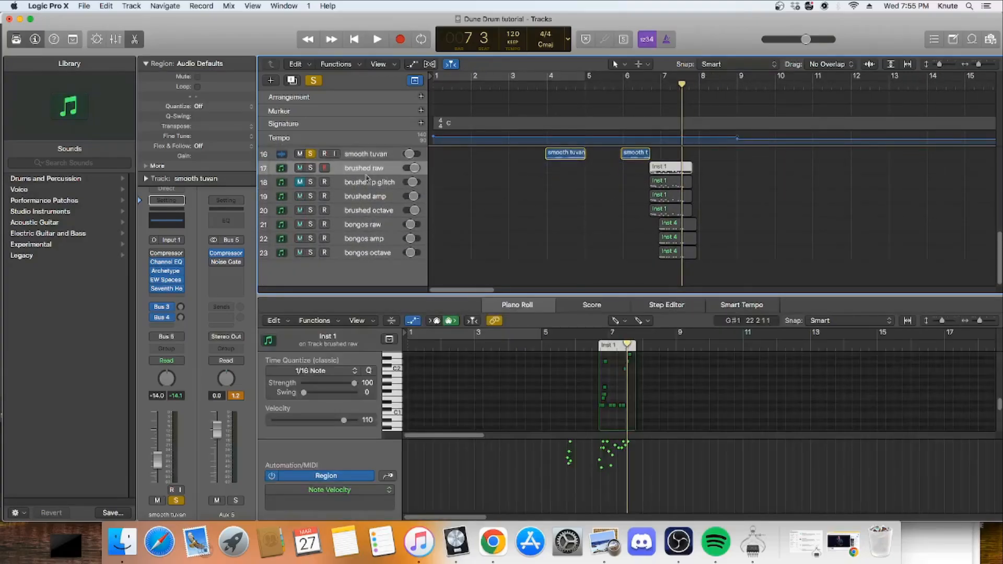
Step: Turn off solo on the smooth tuvan, staccato rough octave and staccato rough amp tracks
{"action": "scroll", "coordinate": [314, 183], "scroll_direction": "up", "scroll_amount": 3}
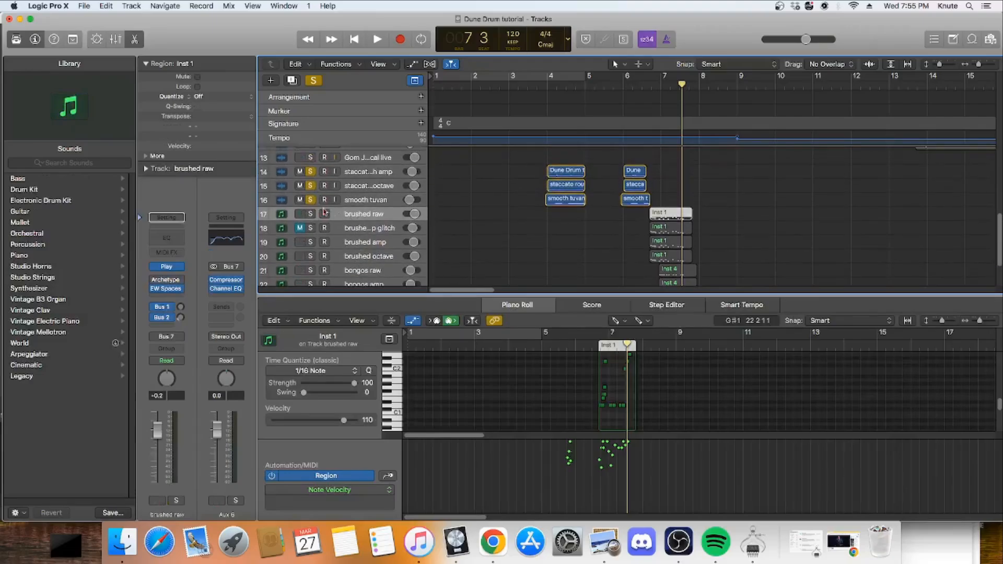
{"action": "left_click", "coordinate": [310, 199]}
{"action": "left_click", "coordinate": [311, 186]}
{"action": "left_click", "coordinate": [311, 172]}
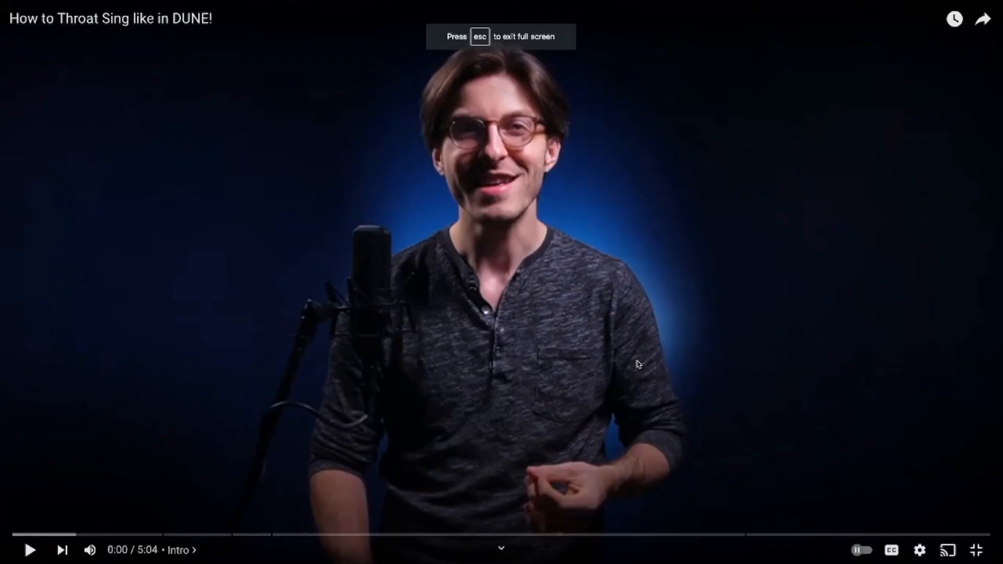
Step: Exit full screen on the YouTube video "How to Throat Sing like in DUNE!" and examine its title, channel and description
{"action": "left_click", "coordinate": [976, 550]}
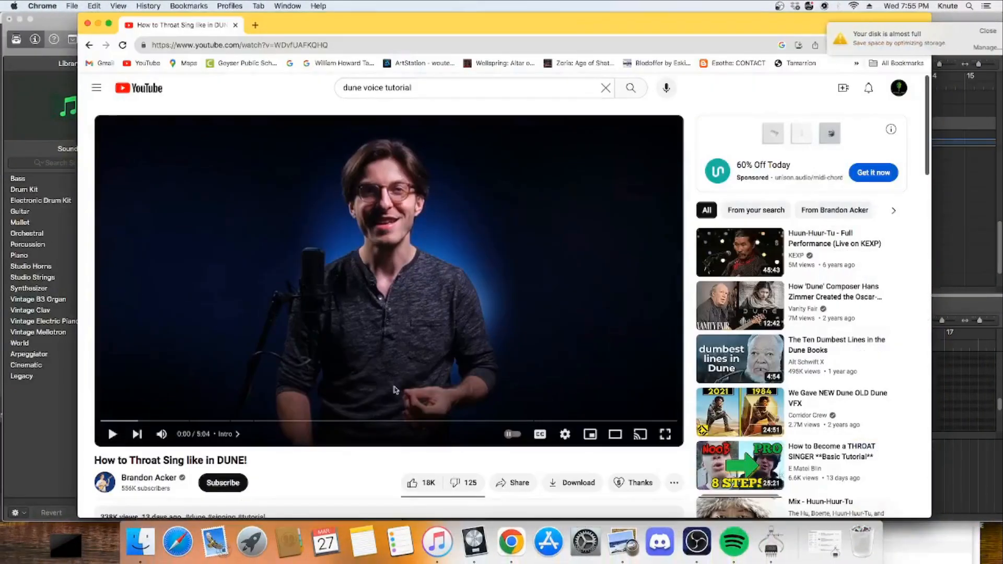
{"action": "scroll", "coordinate": [157, 418], "scroll_direction": "down", "scroll_amount": 3}
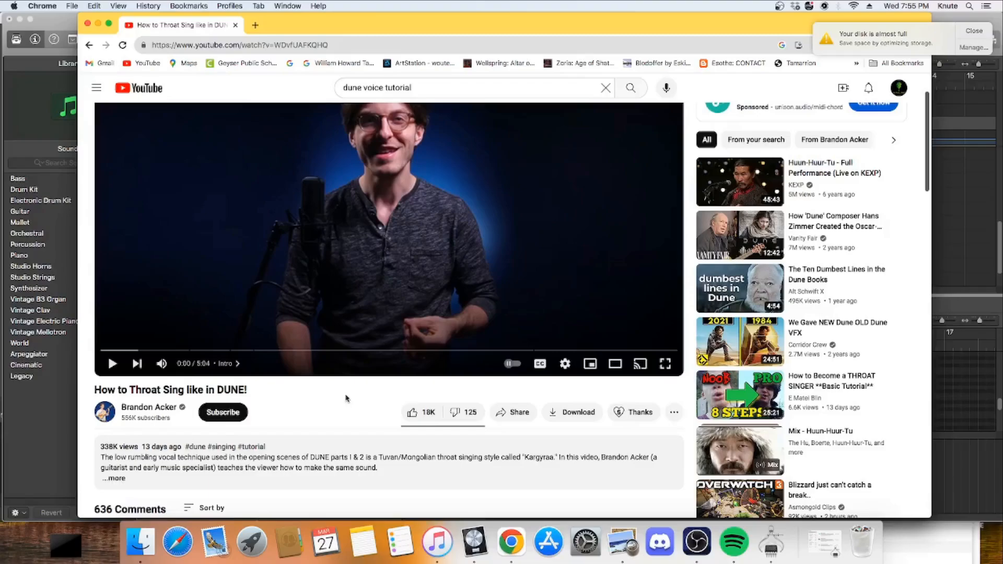
{"action": "scroll", "coordinate": [353, 413], "scroll_direction": "up", "scroll_amount": 1}
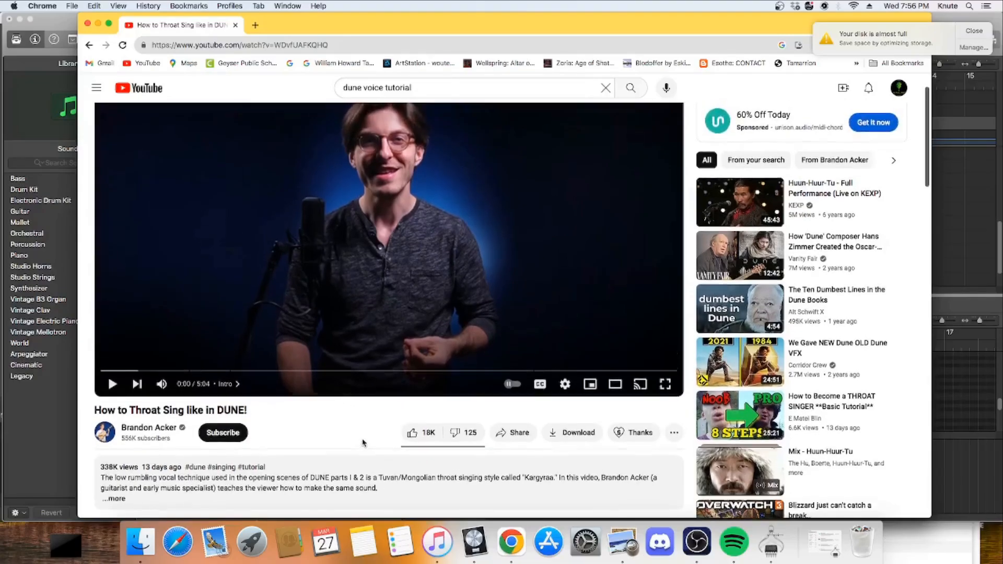
{"action": "scroll", "coordinate": [361, 449], "scroll_direction": "up", "scroll_amount": 2}
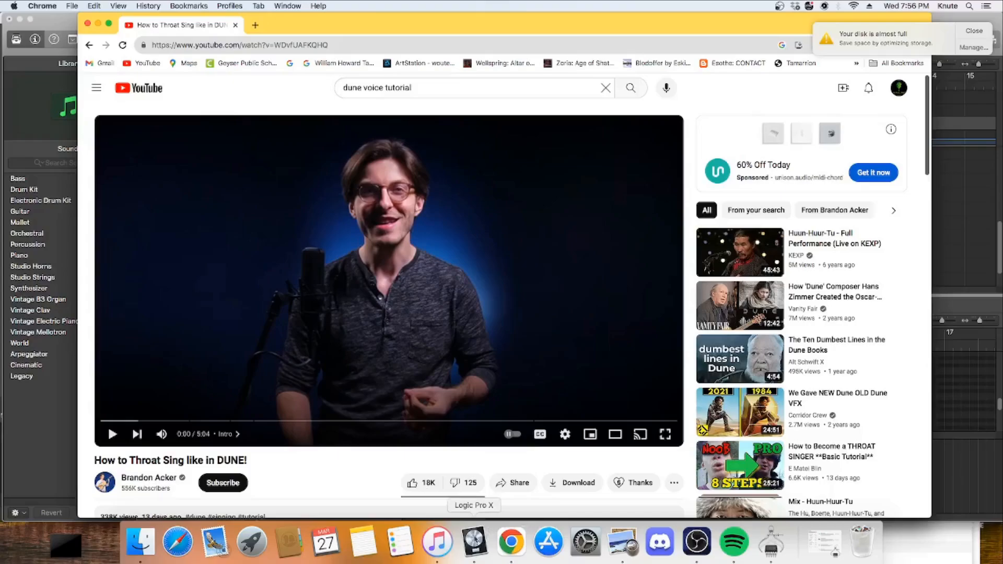
{"action": "scroll", "coordinate": [392, 484], "scroll_direction": "down", "scroll_amount": 5}
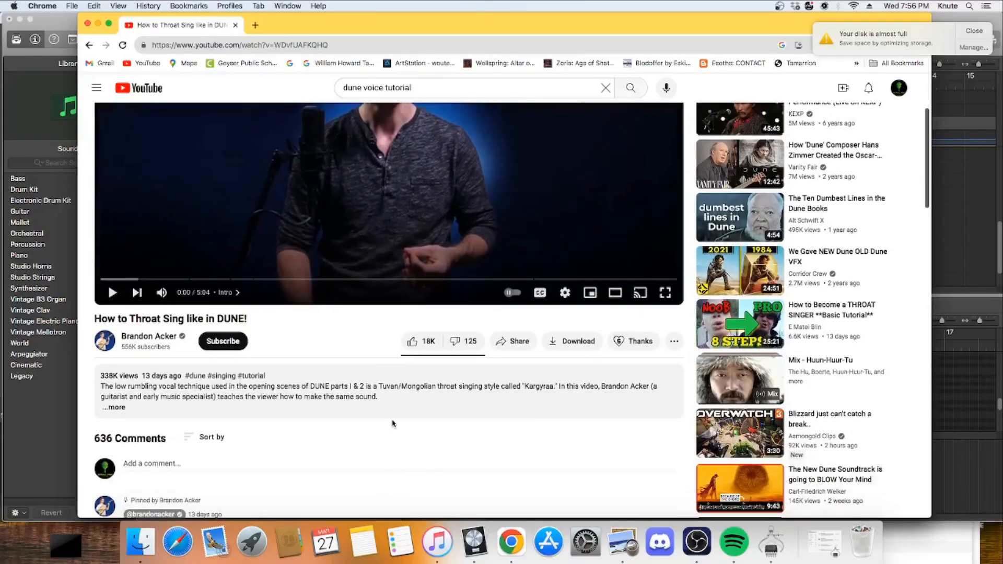
{"action": "scroll", "coordinate": [407, 425], "scroll_direction": "up", "scroll_amount": 1}
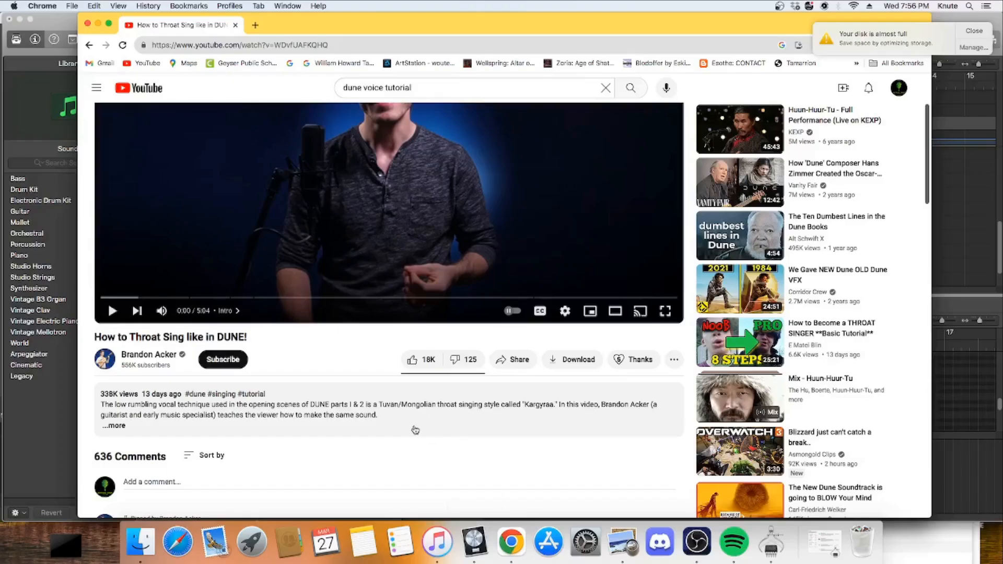
{"action": "scroll", "coordinate": [370, 383], "scroll_direction": "up", "scroll_amount": 4}
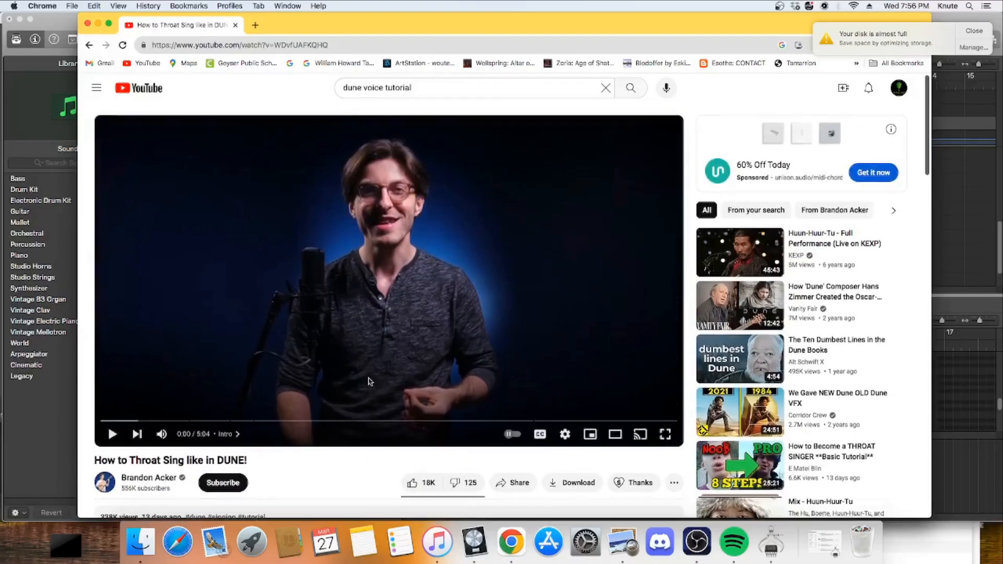
Step: Switch back to Logic Pro and dismiss the low disk space notification
{"action": "left_click", "coordinate": [474, 546]}
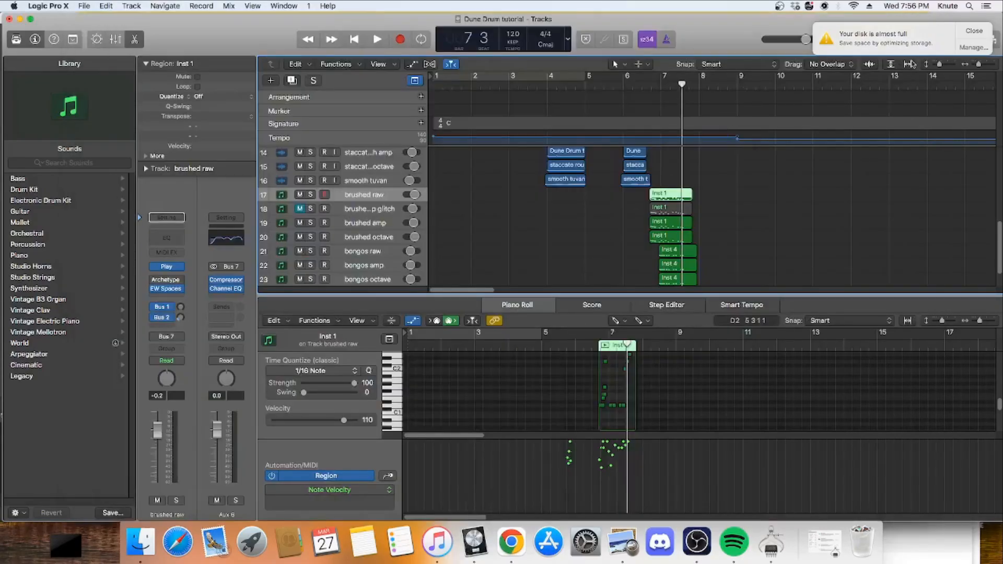
{"action": "left_click", "coordinate": [987, 33]}
Step: Enlarge the track display, place the playhead at 6 3 just before the brushed regions, and solo the brushed raw track
{"action": "left_click_drag", "start_coordinate": [979, 65], "coordinate": [944, 64]}
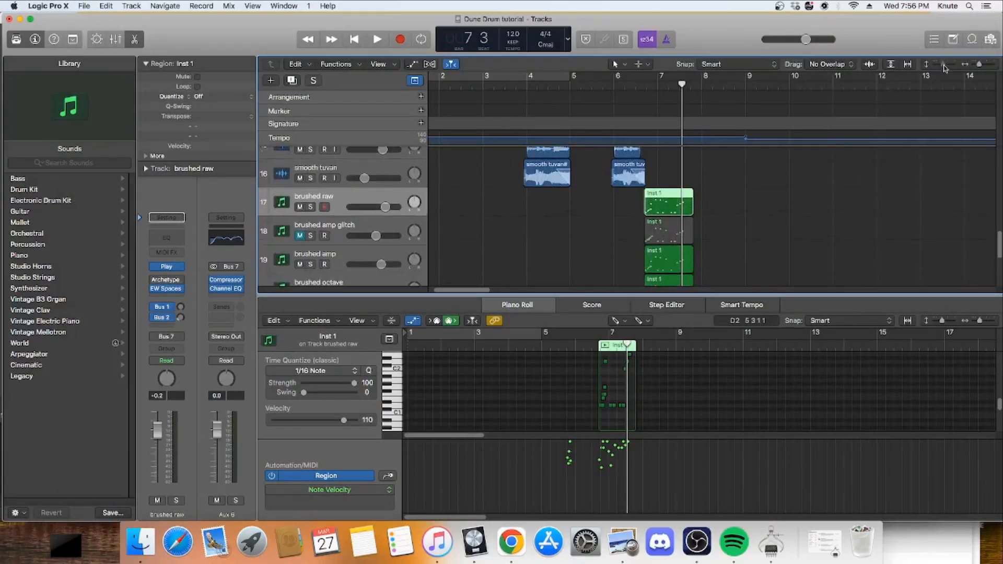
{"action": "scroll", "coordinate": [789, 125], "scroll_direction": "down", "scroll_amount": 3}
{"action": "left_click", "coordinate": [635, 84]}
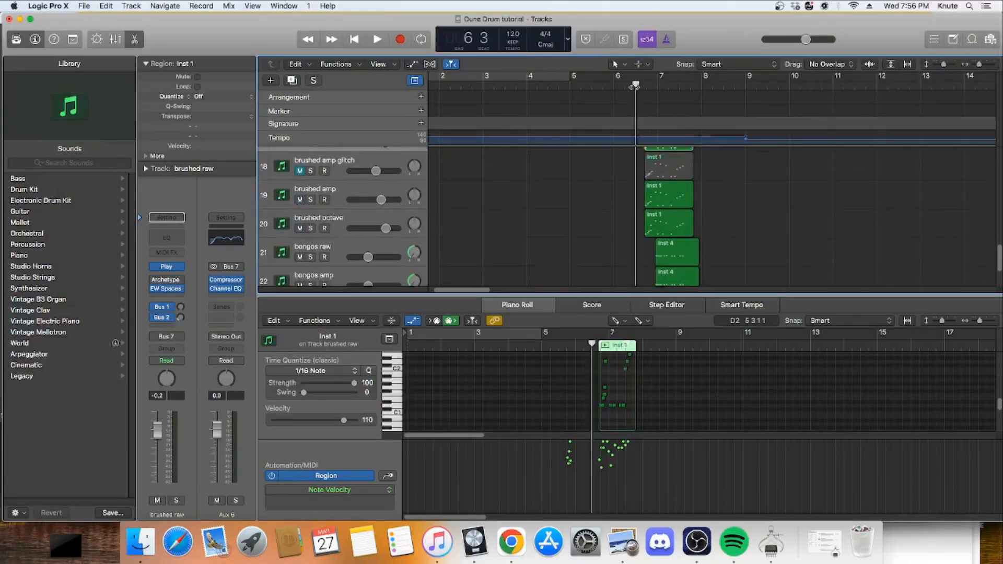
{"action": "scroll", "coordinate": [681, 206], "scroll_direction": "up", "scroll_amount": 2}
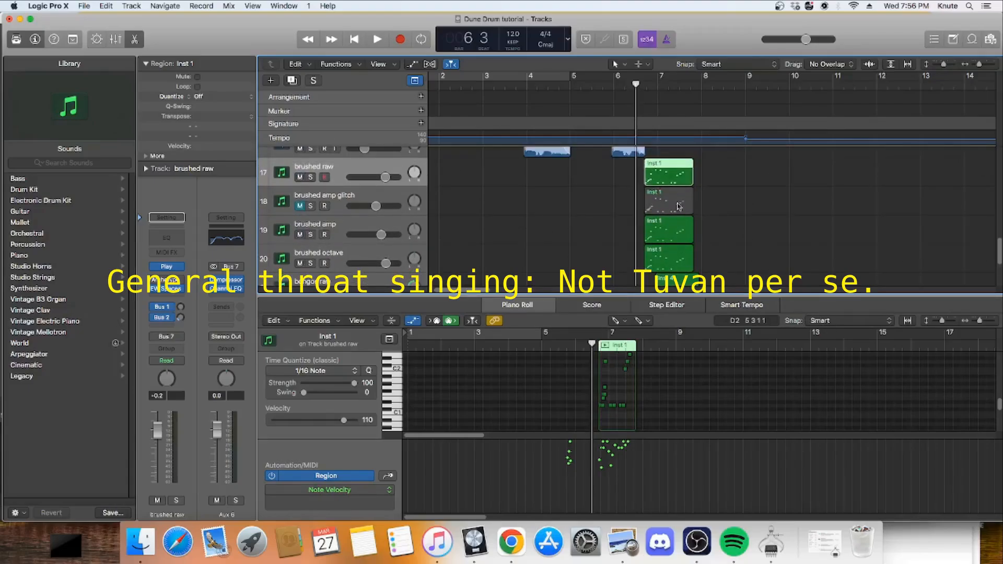
{"action": "scroll", "coordinate": [678, 205], "scroll_direction": "up", "scroll_amount": 2}
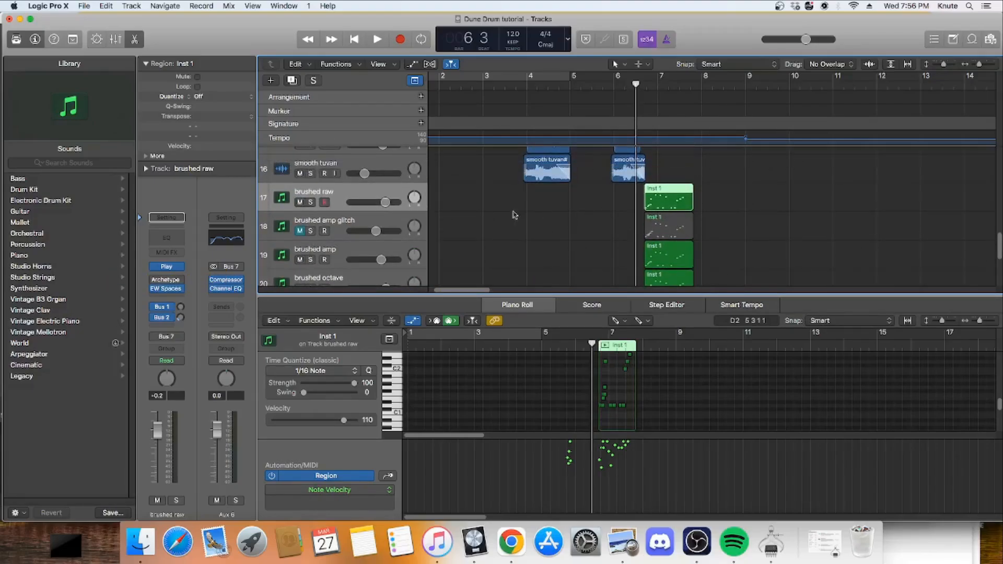
{"action": "left_click", "coordinate": [311, 203]}
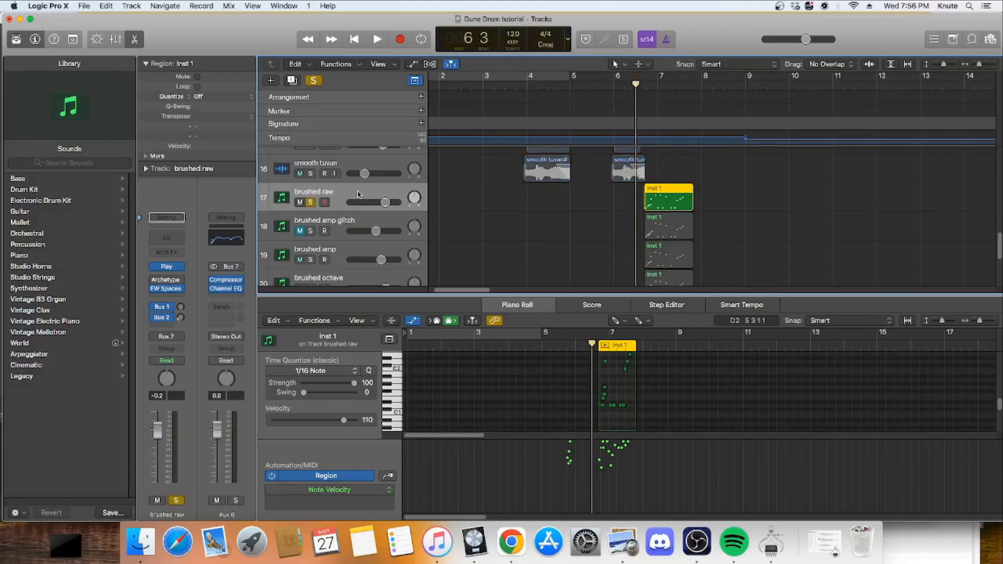
Step: Turn off solo on the brushed raw track and select the brushed amp track
{"action": "scroll", "coordinate": [360, 243], "scroll_direction": "down", "scroll_amount": 1}
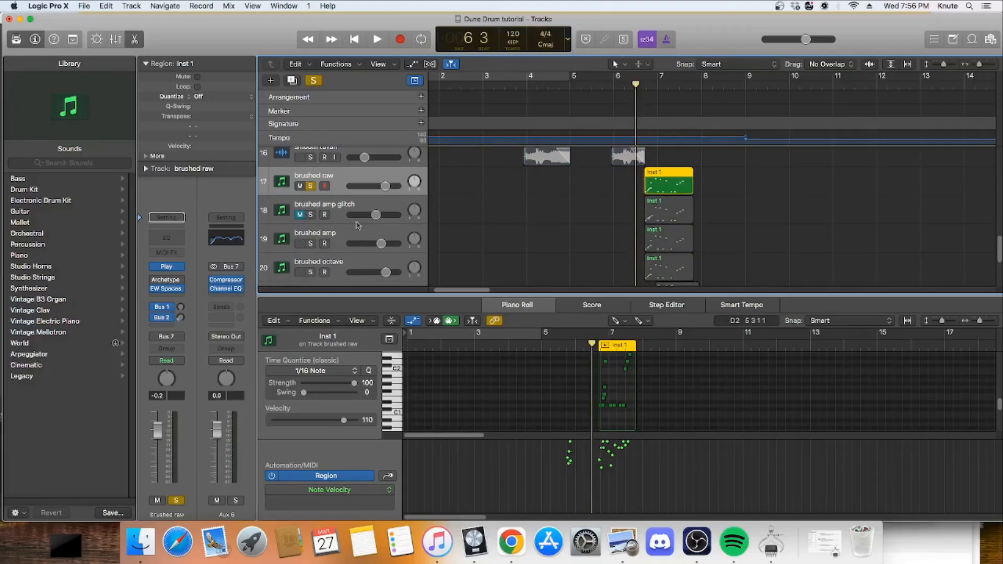
{"action": "left_click", "coordinate": [359, 230]}
{"action": "left_click", "coordinate": [312, 186]}
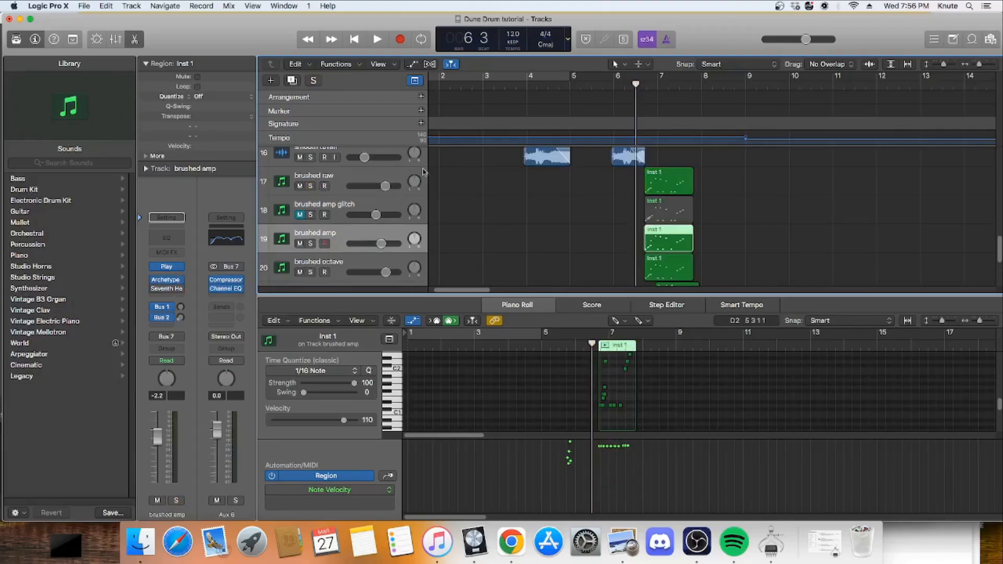
Step: Select the brushed raw, brushed amp, brushed octave and bongos raw tracks in turn to compare their channel strips
{"action": "scroll", "coordinate": [529, 182], "scroll_direction": "down", "scroll_amount": 1}
{"action": "left_click", "coordinate": [386, 166]}
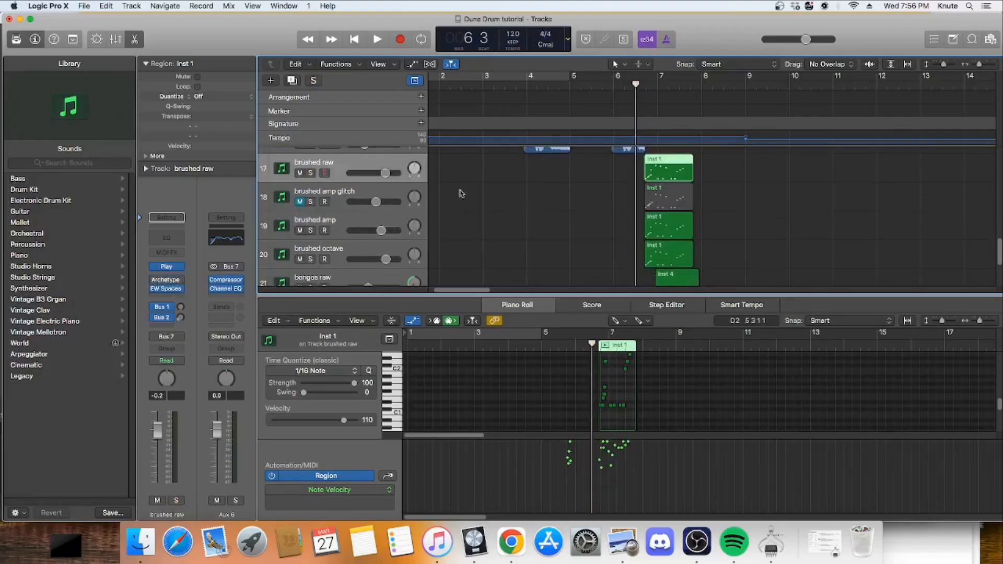
{"action": "left_click", "coordinate": [381, 226]}
{"action": "left_click", "coordinate": [368, 165]}
{"action": "left_click", "coordinate": [383, 222]}
{"action": "left_click", "coordinate": [384, 255]}
{"action": "scroll", "coordinate": [384, 255], "scroll_direction": "down", "scroll_amount": 1}
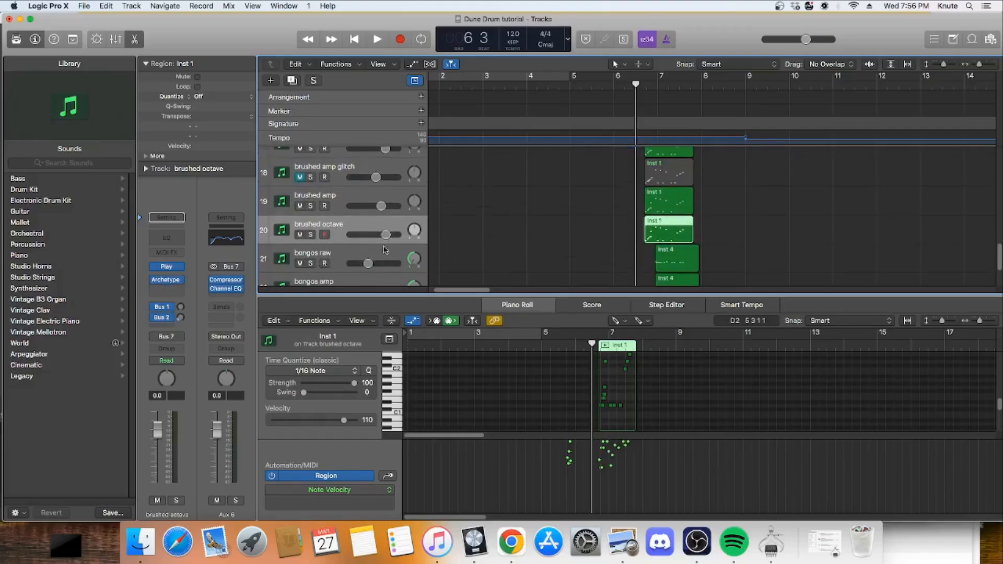
{"action": "left_click", "coordinate": [383, 251]}
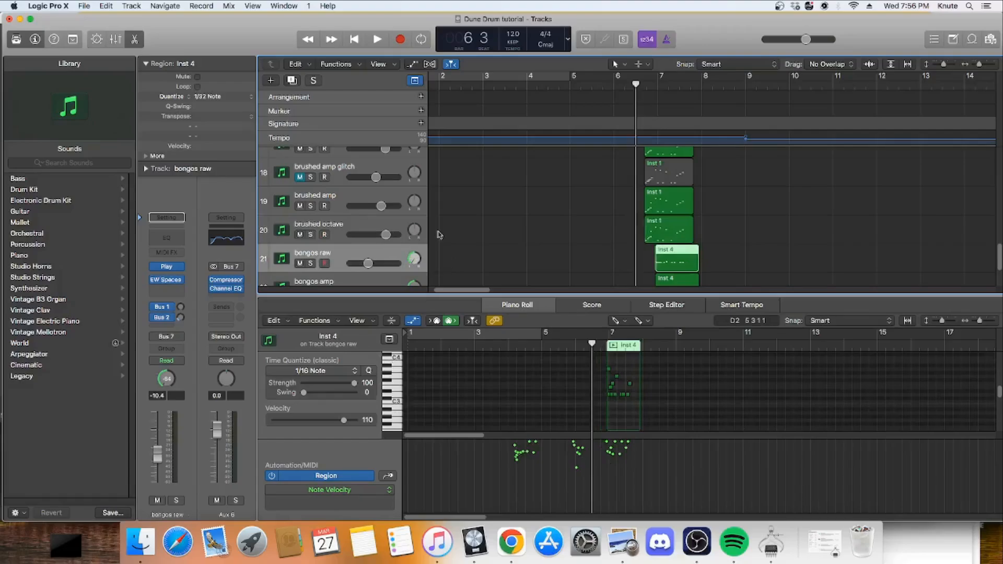
{"action": "scroll", "coordinate": [382, 235], "scroll_direction": "down", "scroll_amount": 1}
{"action": "scroll", "coordinate": [380, 220], "scroll_direction": "up", "scroll_amount": 2}
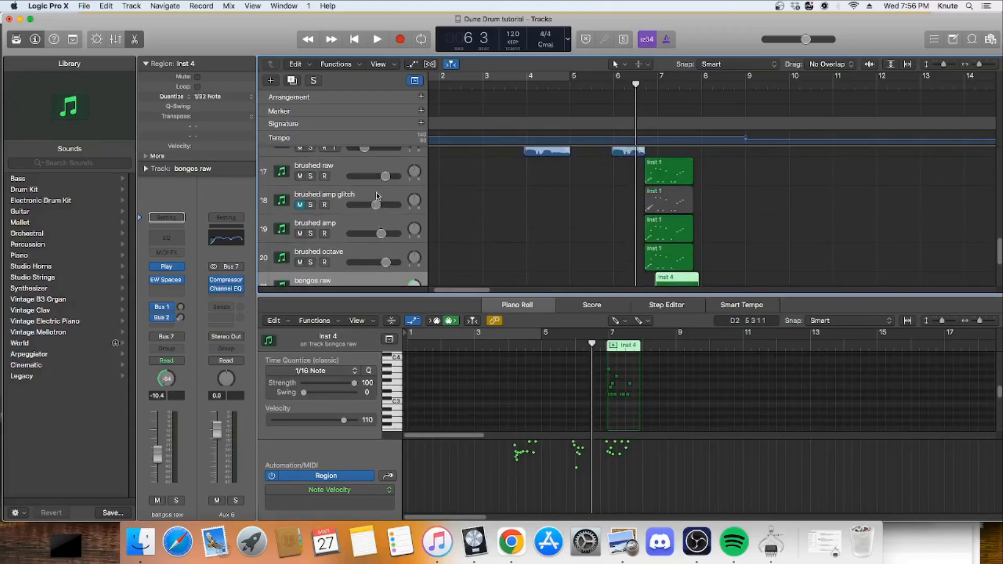
Step: Reselect the brushed raw track and solo it
{"action": "left_click", "coordinate": [376, 196]}
{"action": "left_click", "coordinate": [383, 168]}
{"action": "scroll", "coordinate": [450, 246], "scroll_direction": "up", "scroll_amount": 2}
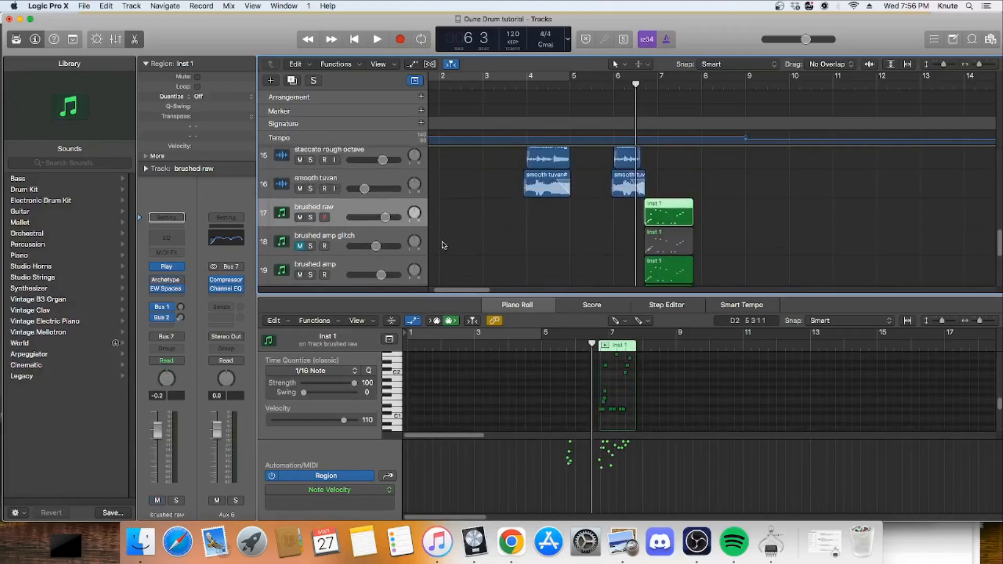
{"action": "left_click", "coordinate": [311, 217]}
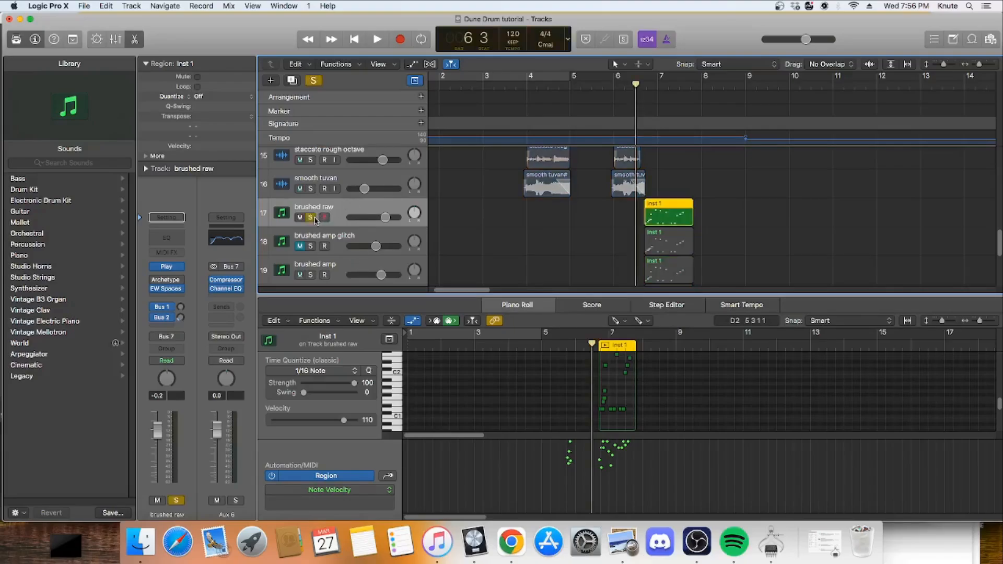
Step: Open the brushed raw track's Play instrument, locate the Ethnic Drums folder of EW Stormdrum 2, sound a note and close the plug-in
{"action": "mouse_move", "coordinate": [163, 293]}
{"action": "left_click", "coordinate": [166, 267]}
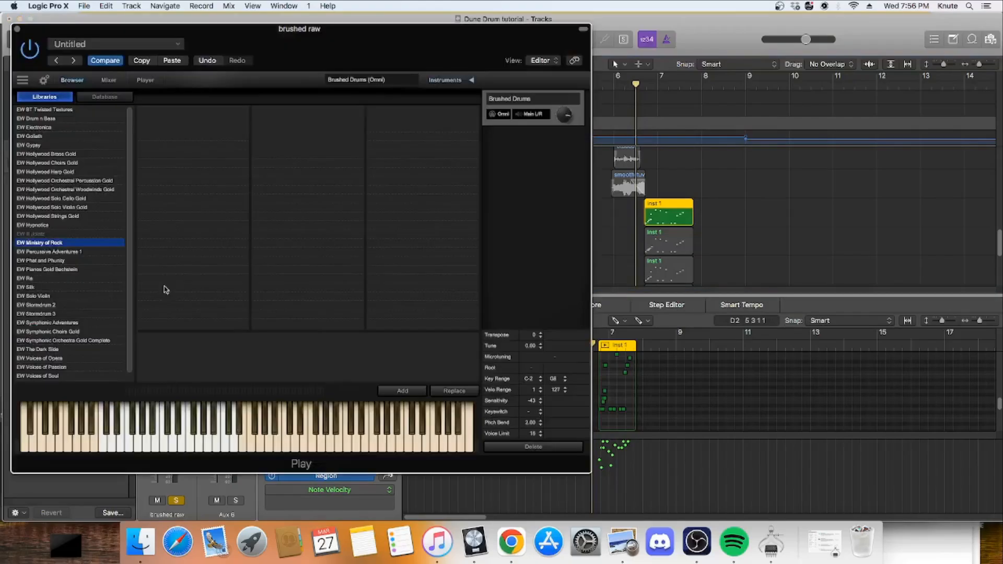
{"action": "left_click", "coordinate": [59, 307]}
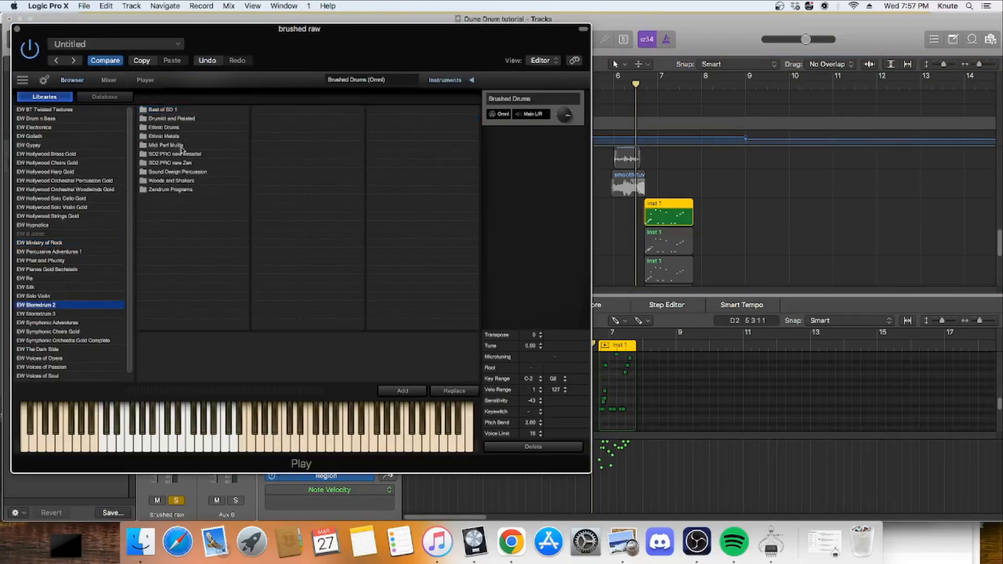
{"action": "left_click", "coordinate": [180, 129]}
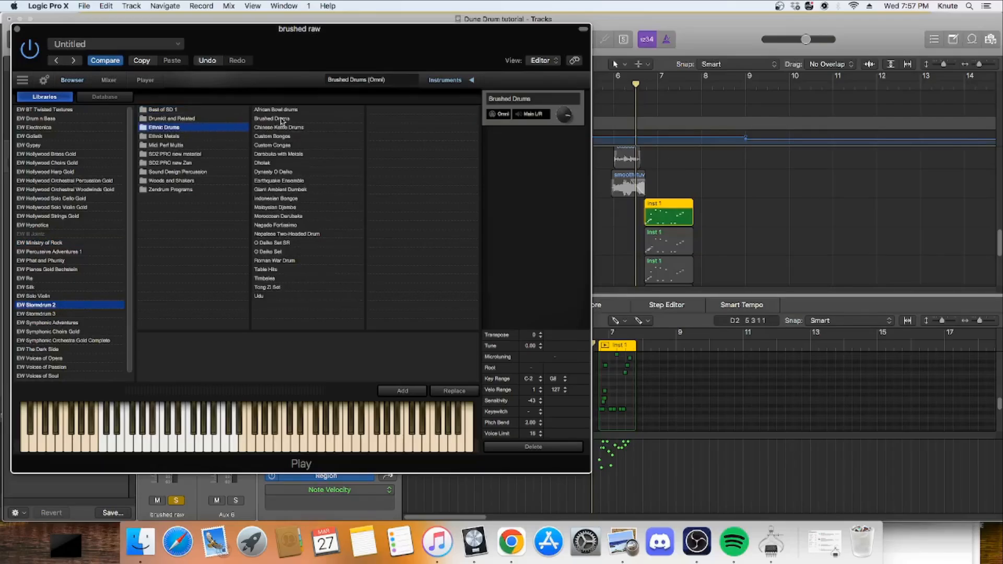
{"action": "left_click", "coordinate": [174, 445]}
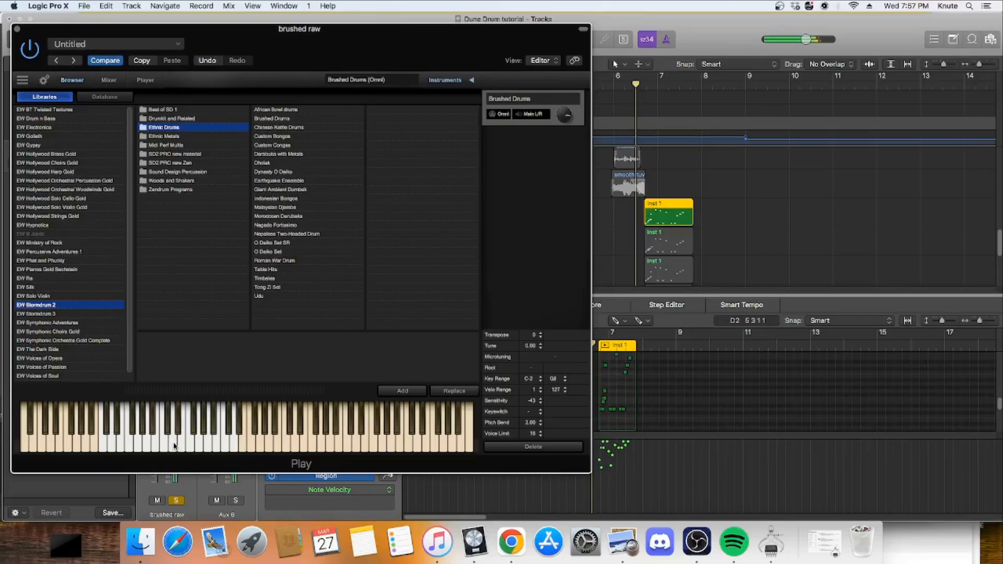
{"action": "left_click", "coordinate": [17, 31]}
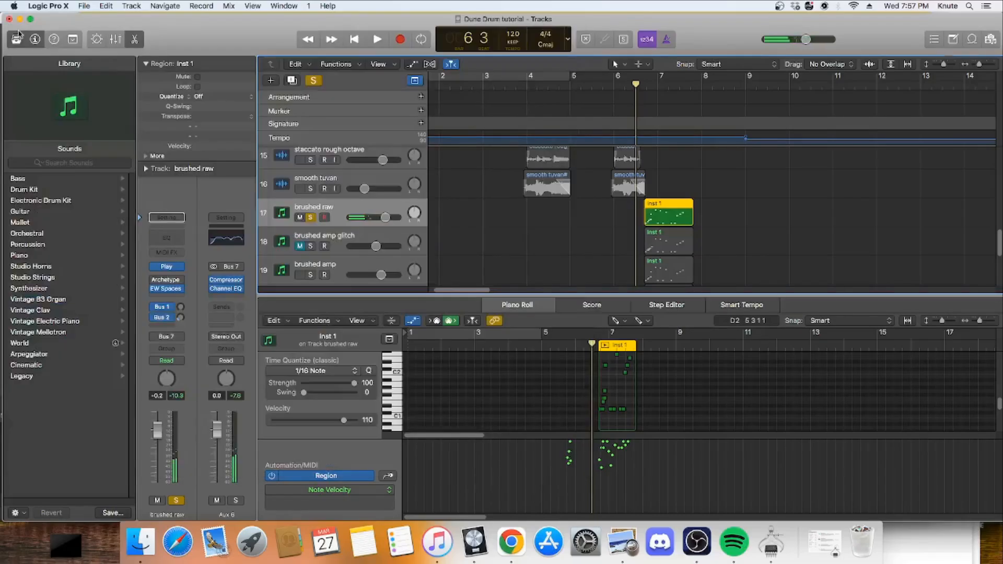
Step: Play the soloed brushed raw track from 6 3 through the end of its region, and turn off its solo
{"action": "left_click", "coordinate": [378, 46]}
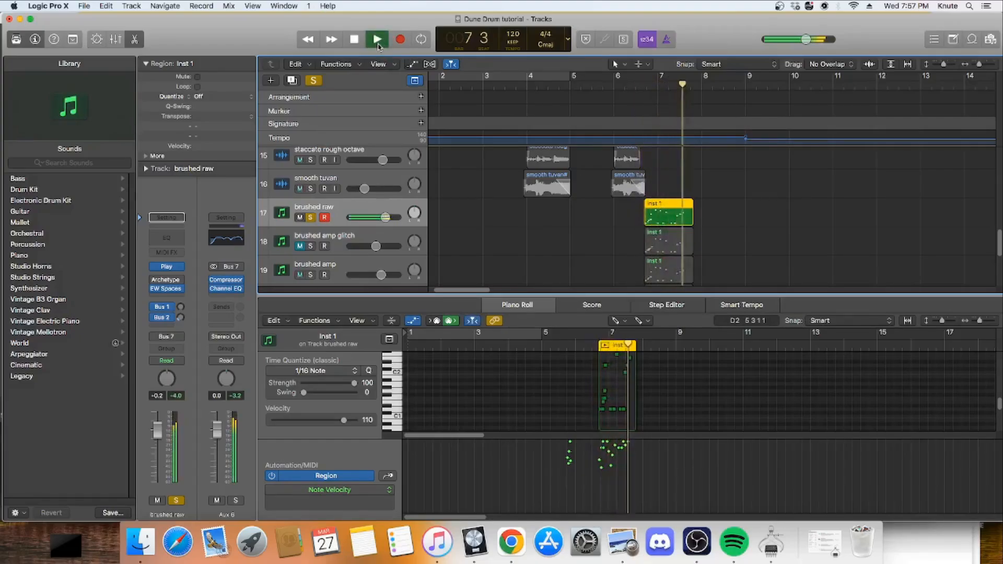
{"action": "left_click", "coordinate": [357, 40]}
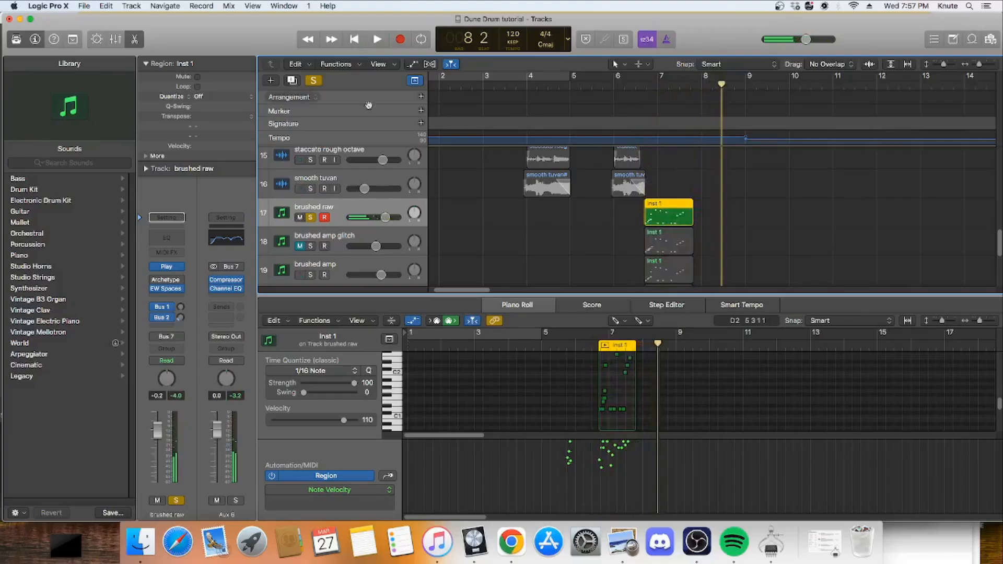
{"action": "left_click", "coordinate": [311, 217]}
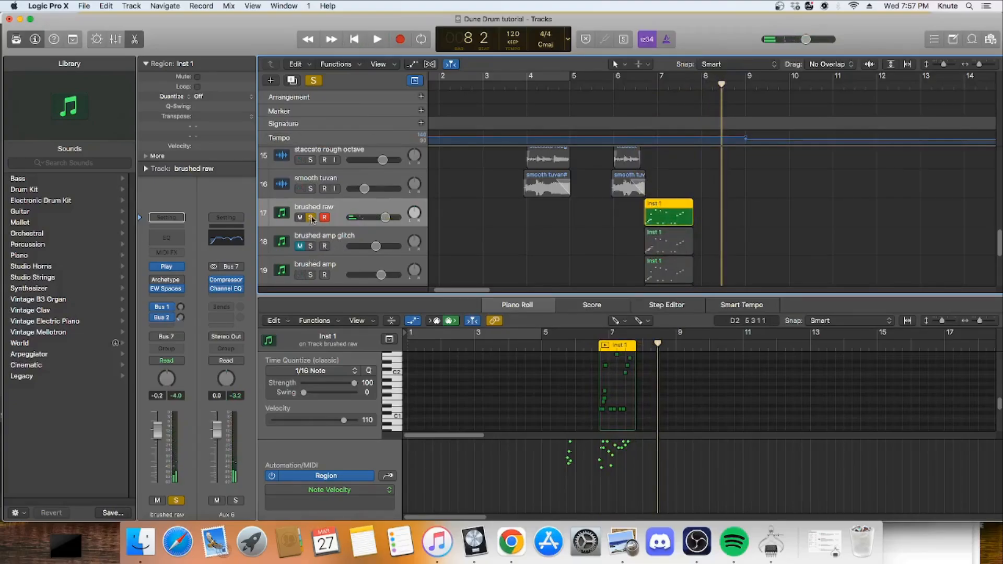
Step: Solo and select the brushed amp track, and move the playhead back to 6 3
{"action": "scroll", "coordinate": [314, 248], "scroll_direction": "down", "scroll_amount": 1}
{"action": "left_click", "coordinate": [311, 249]}
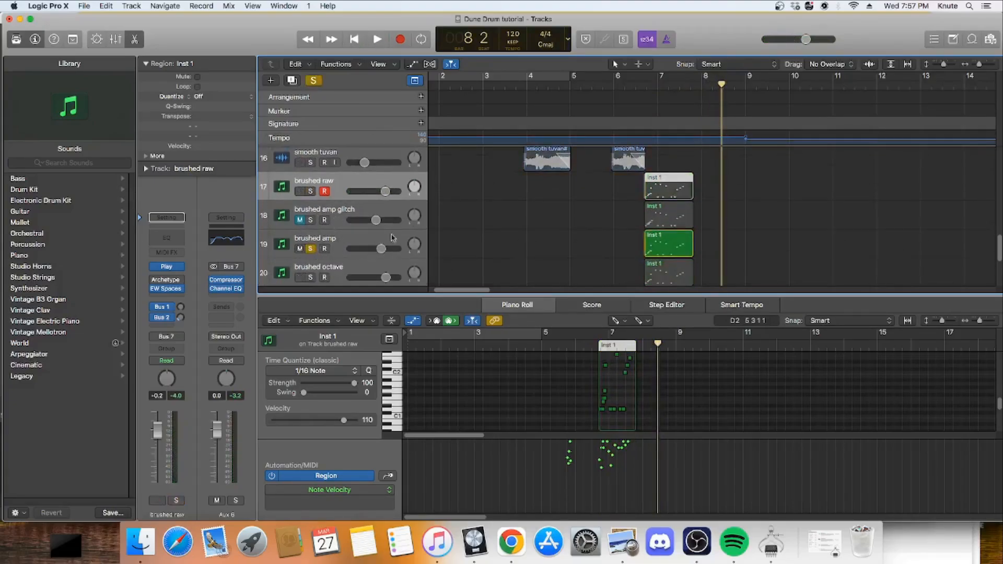
{"action": "left_click_drag", "start_coordinate": [665, 94], "coordinate": [635, 91]}
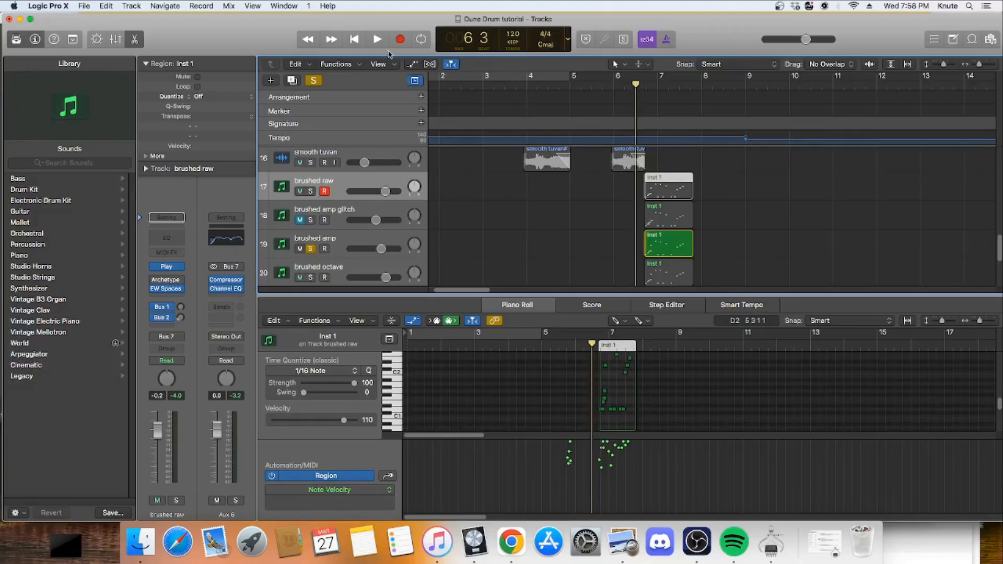
{"action": "left_click", "coordinate": [350, 239]}
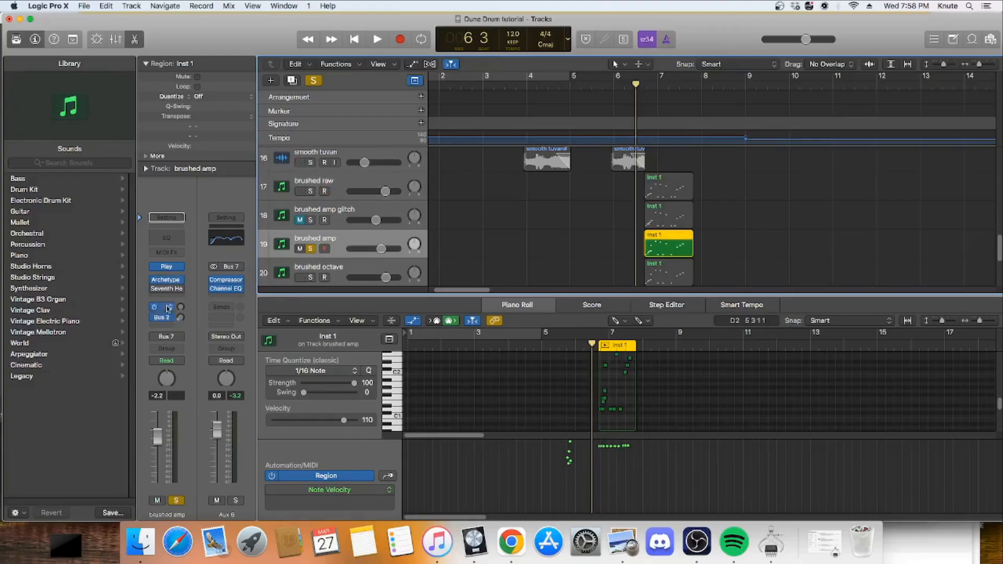
Step: Examine the brushed amp track's Archetype Petrucci plug-in and its artist presets around Ambient Vibes 1, and close it without changes
{"action": "left_click", "coordinate": [168, 283]}
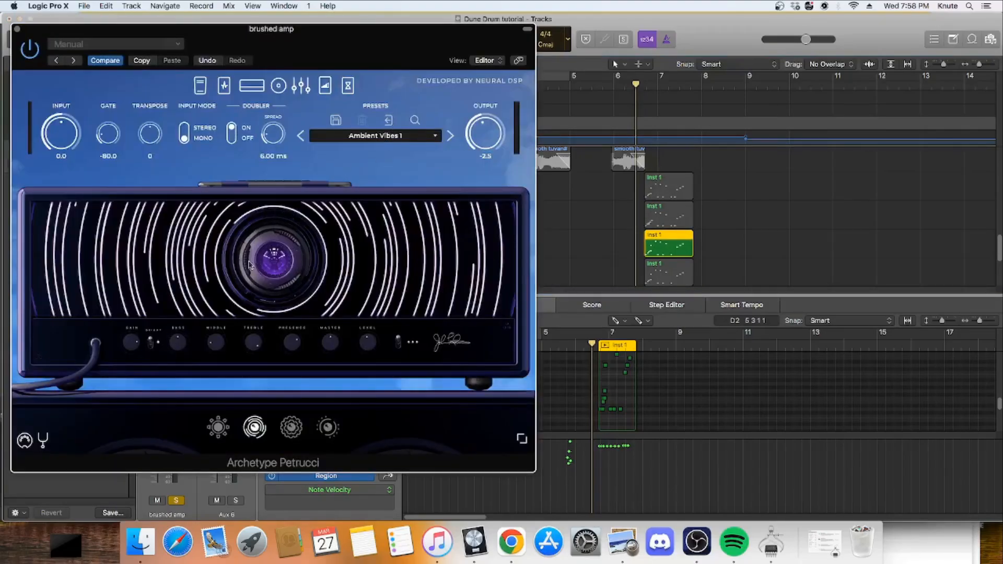
{"action": "left_click", "coordinate": [393, 135]}
{"action": "mouse_move", "coordinate": [347, 186]}
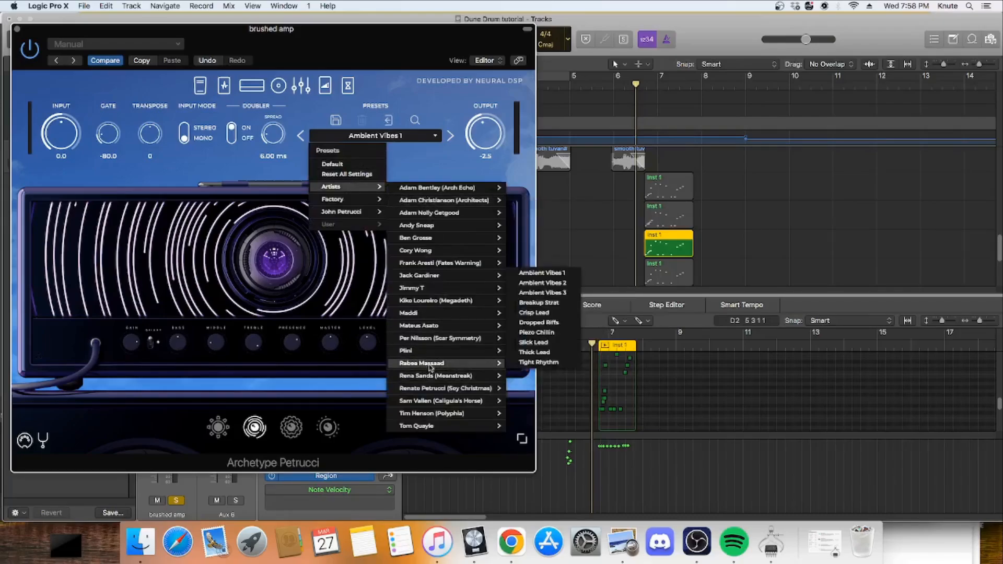
{"action": "mouse_move", "coordinate": [473, 363]}
{"action": "left_click", "coordinate": [154, 362]}
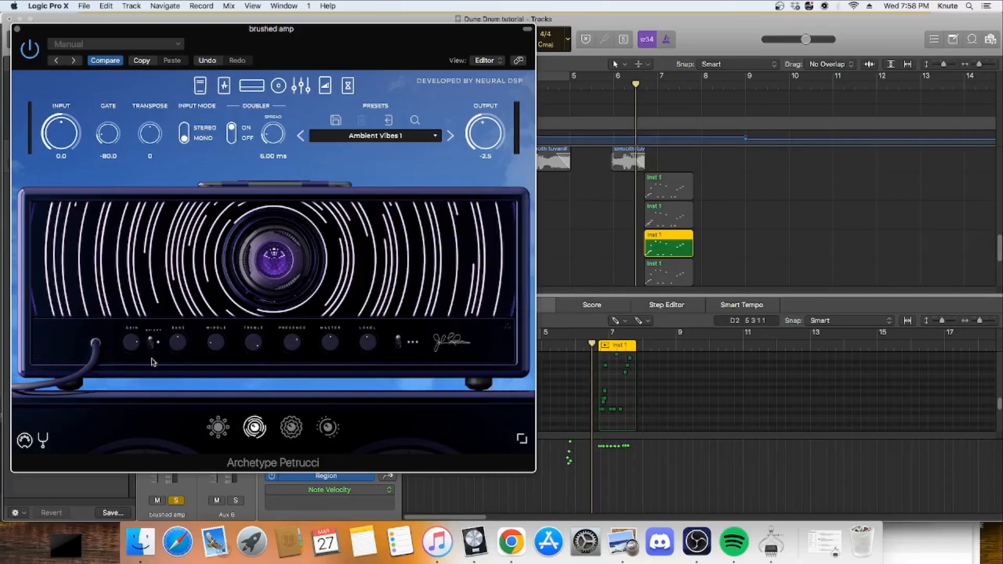
{"action": "left_click", "coordinate": [17, 29]}
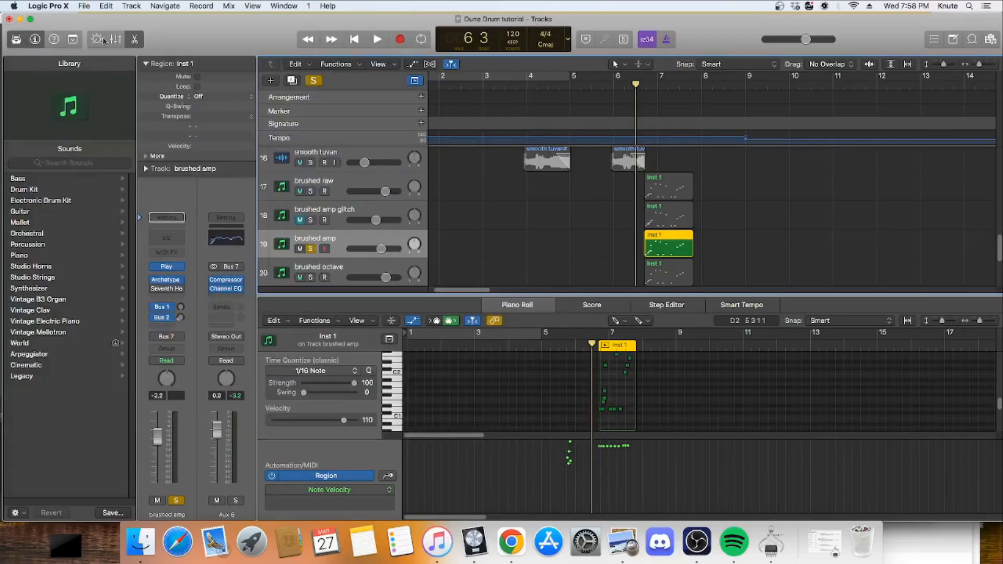
Step: In full screen, play the soloed brushed amp track from 6 3 past its region, and turn off its solo
{"action": "left_click", "coordinate": [31, 21]}
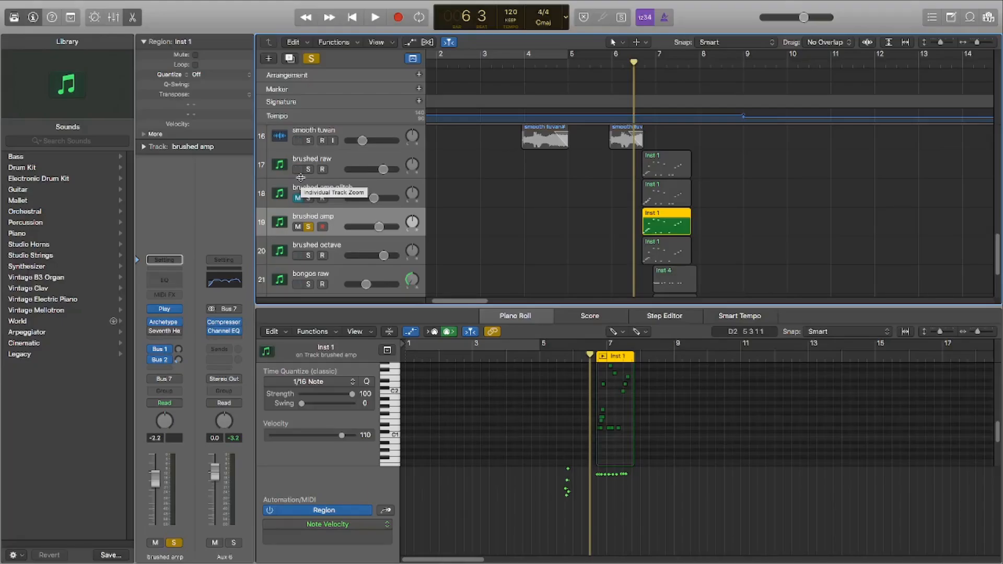
{"action": "left_click", "coordinate": [381, 22]}
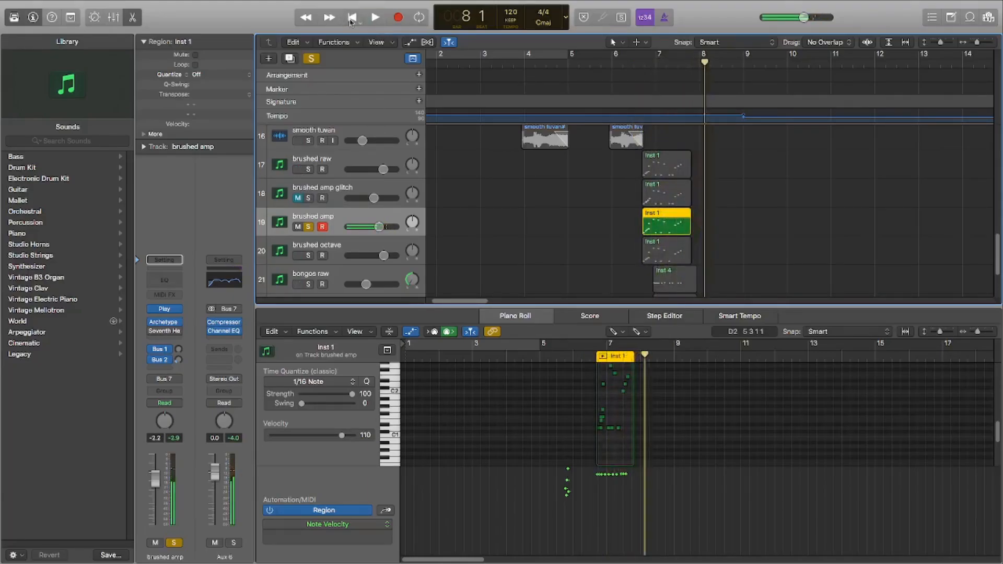
{"action": "key", "text": "space"}
{"action": "left_click", "coordinate": [309, 228]}
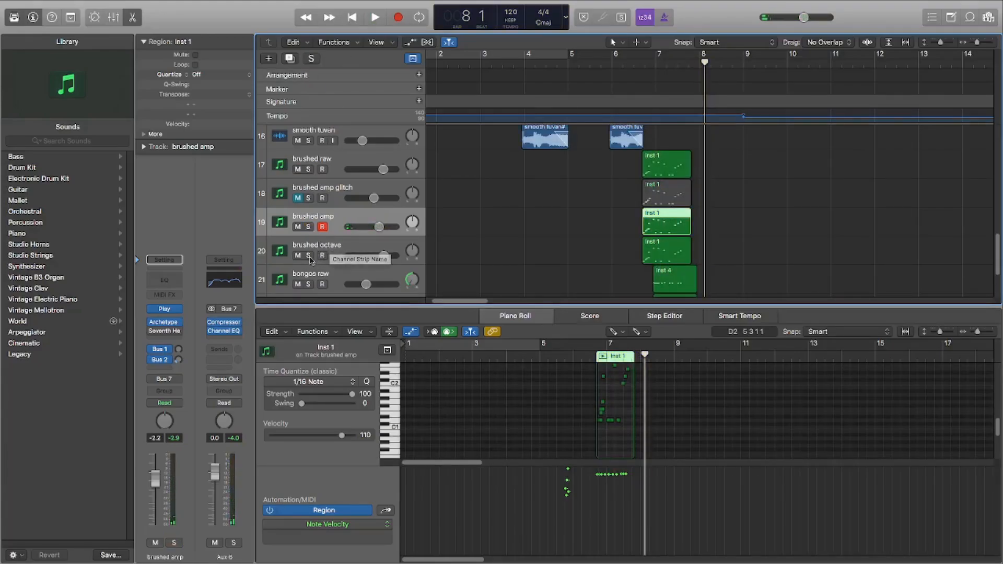
Step: Solo and select the brushed octave track, and examine the transpose setting and amp page of its Archetype Petrucci plug-in
{"action": "left_click", "coordinate": [309, 255]}
{"action": "left_click", "coordinate": [341, 245]}
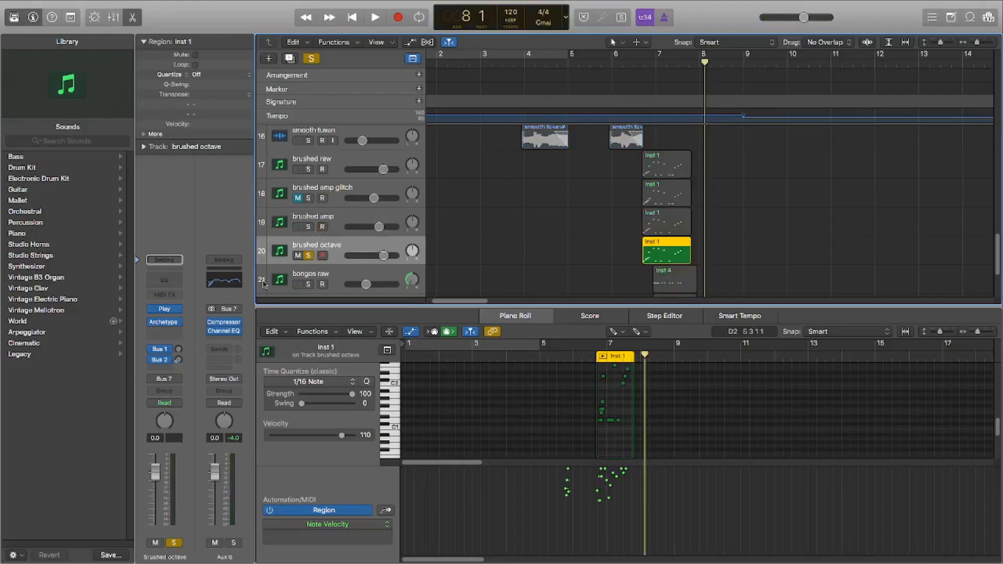
{"action": "left_click", "coordinate": [165, 323]}
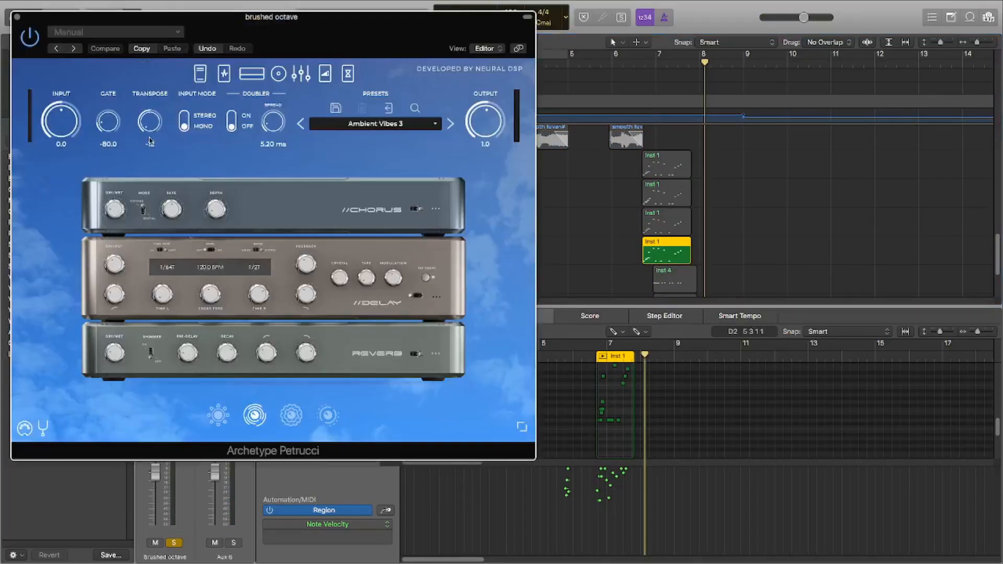
{"action": "left_click", "coordinate": [252, 74]}
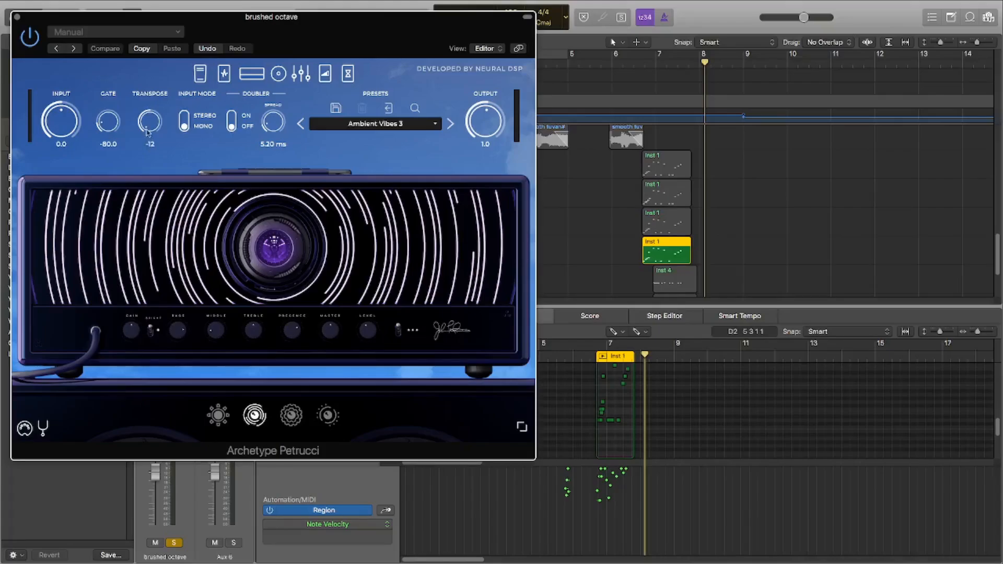
{"action": "mouse_move", "coordinate": [192, 29]}
{"action": "left_mouse_down"}
{"action": "mouse_move", "coordinate": [237, 87]}
{"action": "mouse_move", "coordinate": [443, 202]}
{"action": "left_mouse_up"}
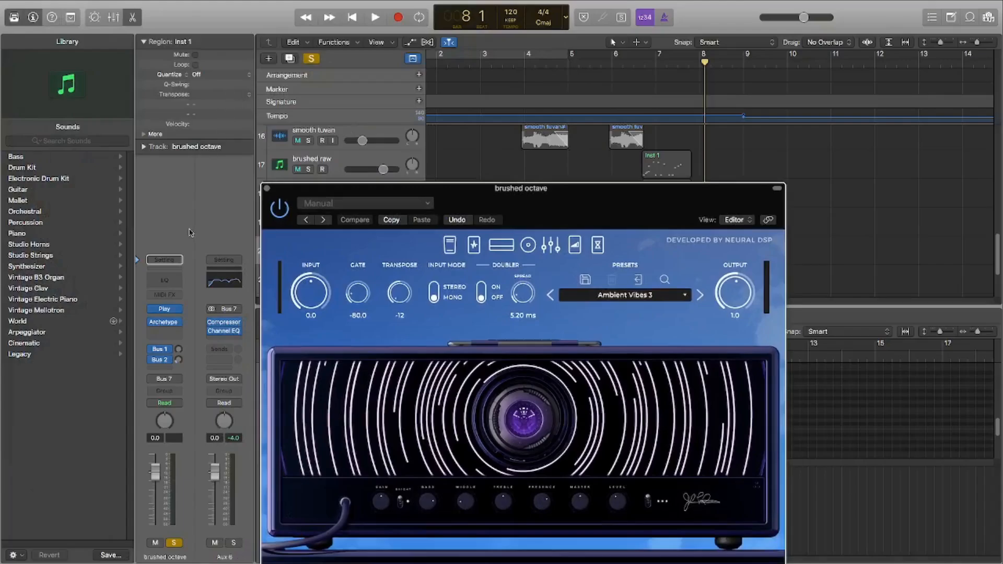
{"action": "mouse_move", "coordinate": [334, 191]}
{"action": "left_mouse_down"}
{"action": "mouse_move", "coordinate": [338, 108]}
{"action": "mouse_move", "coordinate": [308, 79]}
{"action": "left_mouse_up"}
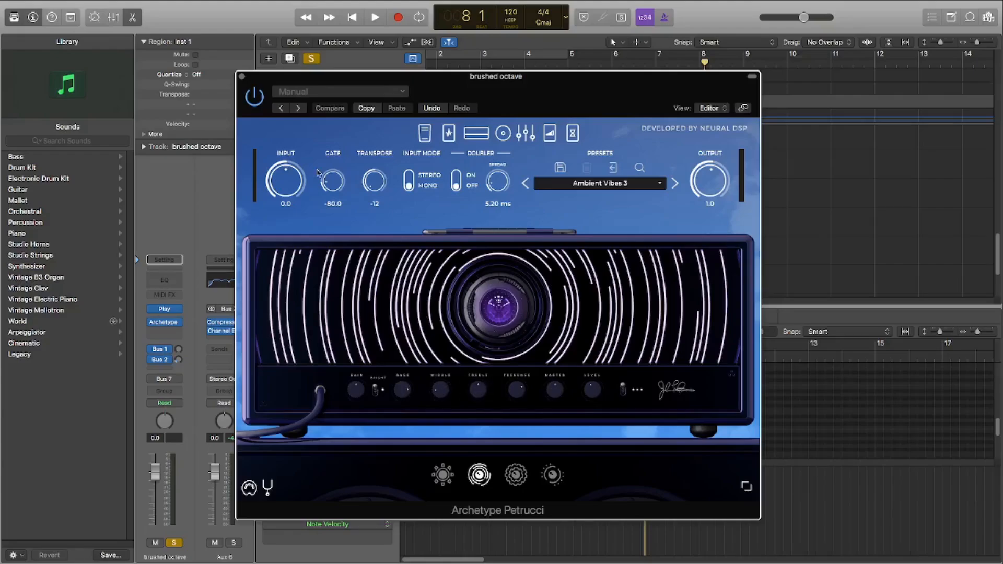
{"action": "left_click", "coordinate": [241, 76]}
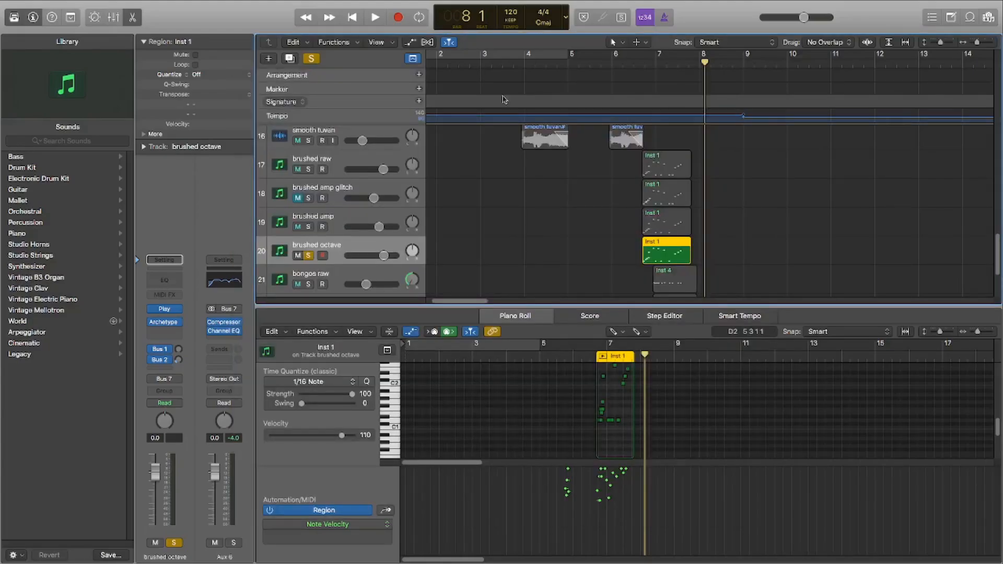
Step: Return the playhead to 6 3 and play the soloed brushed octave track past the end of its region
{"action": "left_click", "coordinate": [634, 67]}
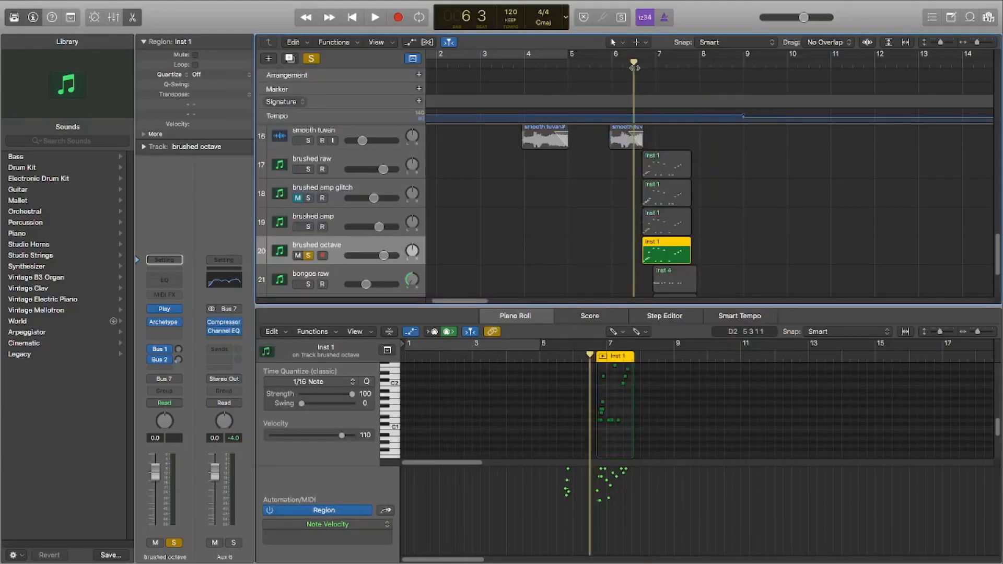
{"action": "left_click_drag", "start_coordinate": [635, 67], "coordinate": [628, 67]}
{"action": "left_click", "coordinate": [378, 19]}
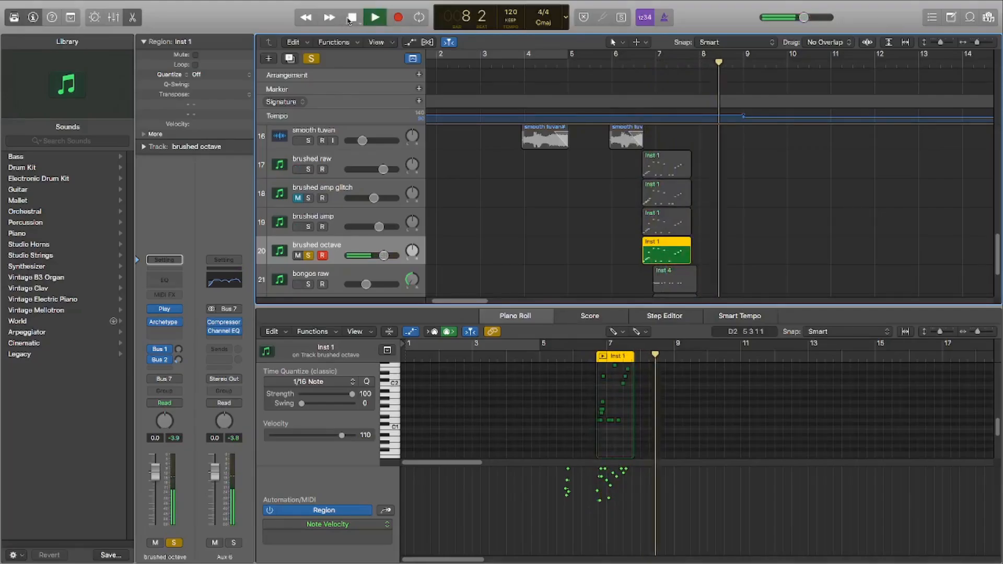
{"action": "key", "text": "space"}
Step: Solo the brushed raw and brushed amp tracks together with brushed octave
{"action": "scroll", "coordinate": [369, 152], "scroll_direction": "down", "scroll_amount": 2}
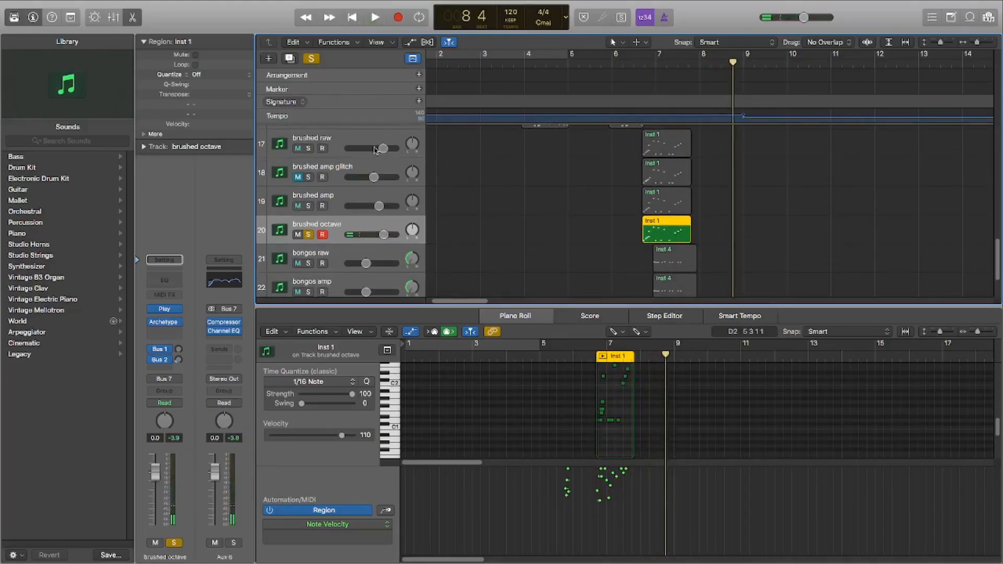
{"action": "left_click", "coordinate": [308, 149]}
{"action": "left_click", "coordinate": [309, 207]}
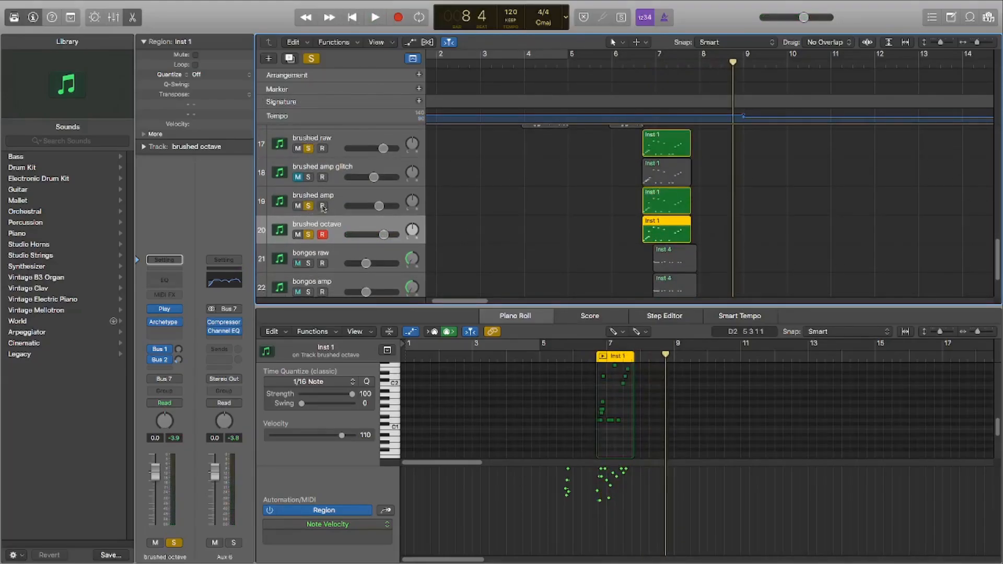
Step: Play the soloed brushed raw, amp and octave tracks together from 6 2 past their regions, and return the playhead to 6 1
{"action": "left_click", "coordinate": [621, 65]}
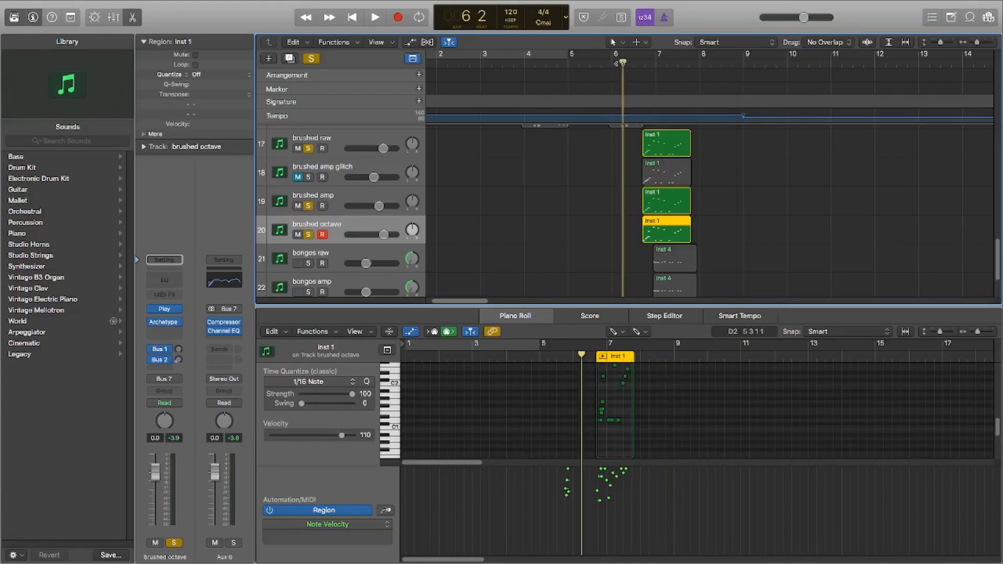
{"action": "left_click", "coordinate": [374, 23]}
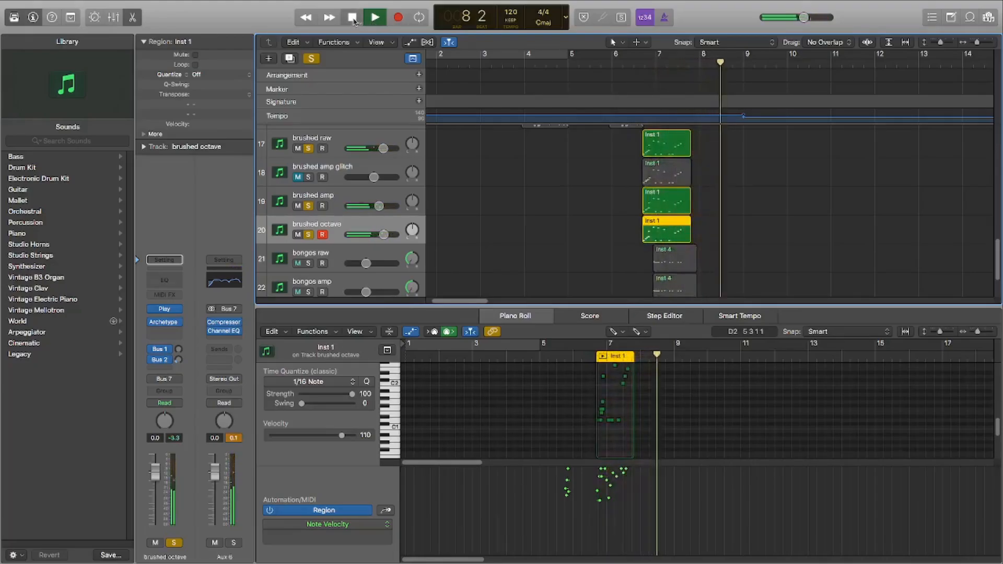
{"action": "left_click", "coordinate": [354, 21]}
{"action": "left_click", "coordinate": [615, 58]}
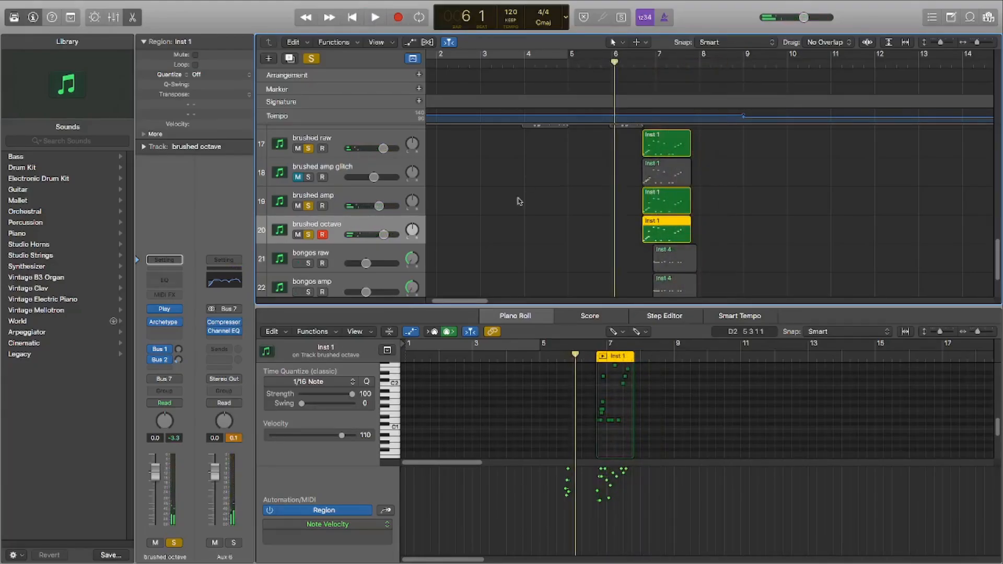
Step: Solo the bongos raw, bongos amp and bongos octave tracks, and select each one to compare their channel strips
{"action": "scroll", "coordinate": [544, 231], "scroll_direction": "down", "scroll_amount": 1}
{"action": "left_click", "coordinate": [337, 233]}
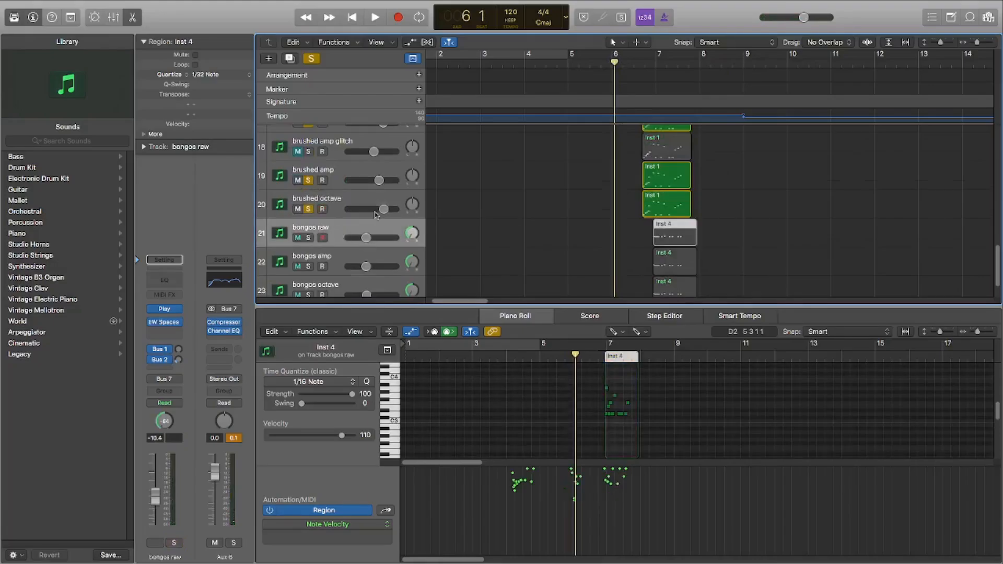
{"action": "scroll", "coordinate": [531, 219], "scroll_direction": "down", "scroll_amount": 1}
{"action": "scroll", "coordinate": [340, 230], "scroll_direction": "down", "scroll_amount": 1}
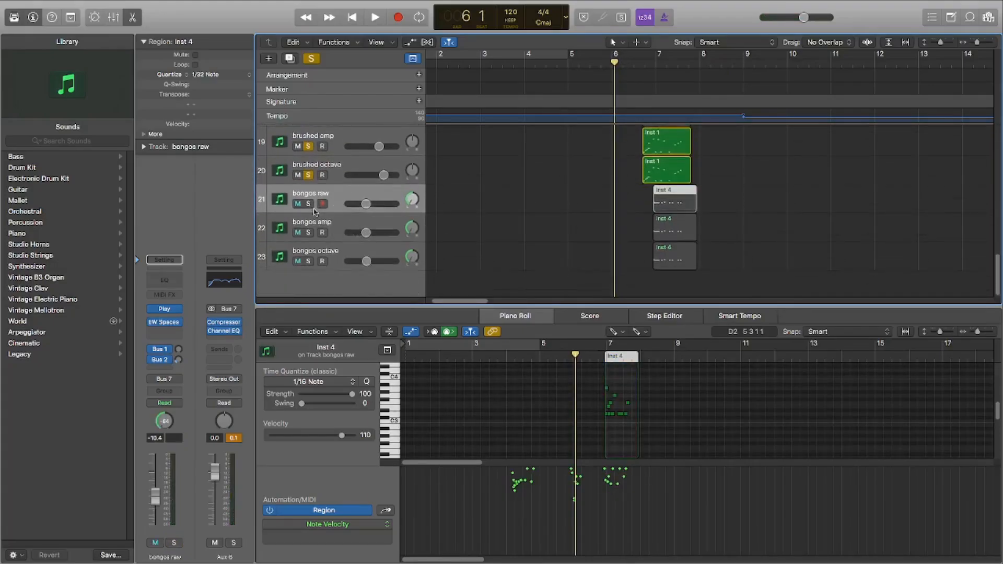
{"action": "left_click", "coordinate": [309, 205]}
{"action": "left_click", "coordinate": [308, 233]}
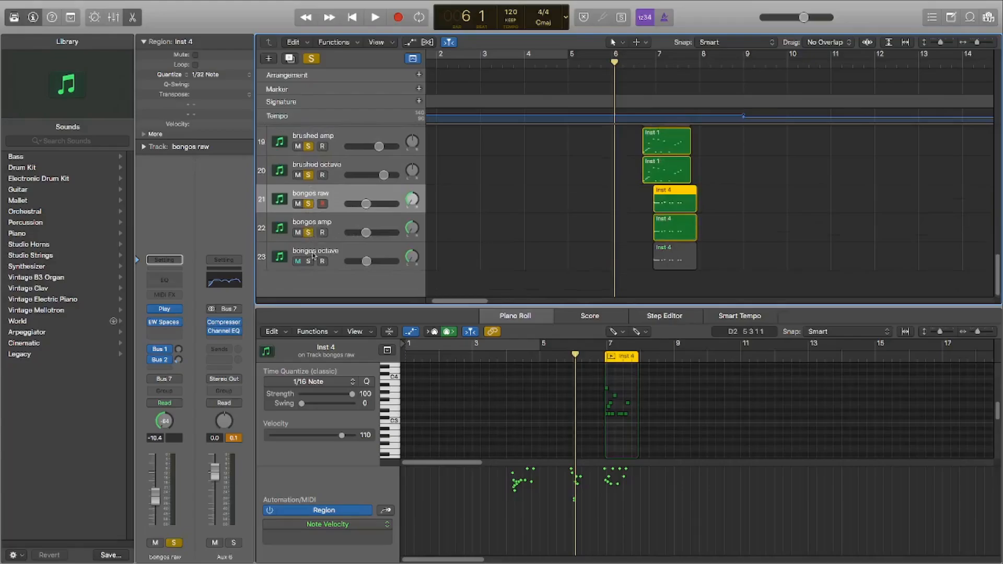
{"action": "left_click", "coordinate": [308, 262]}
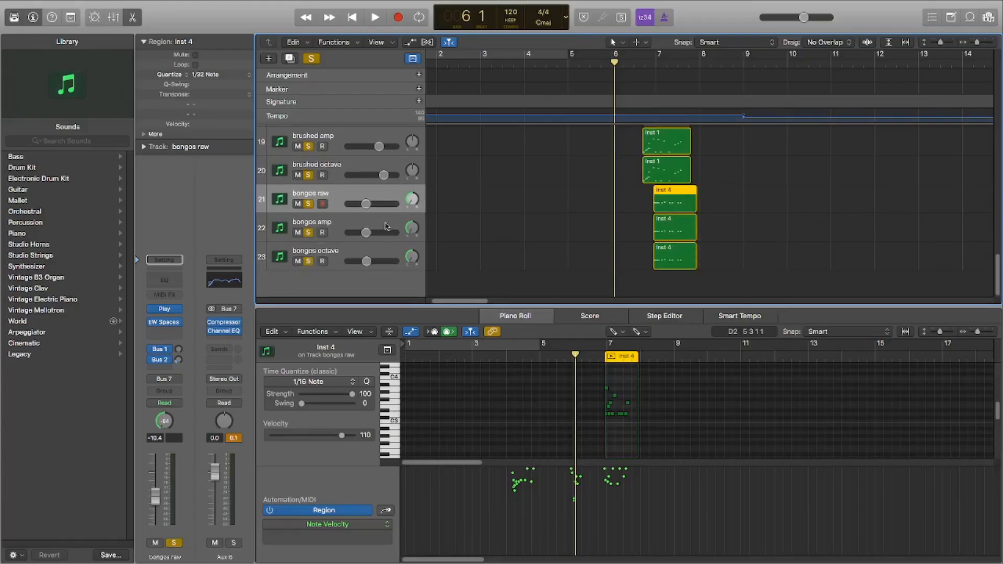
{"action": "left_click", "coordinate": [387, 226]}
{"action": "left_click", "coordinate": [384, 250]}
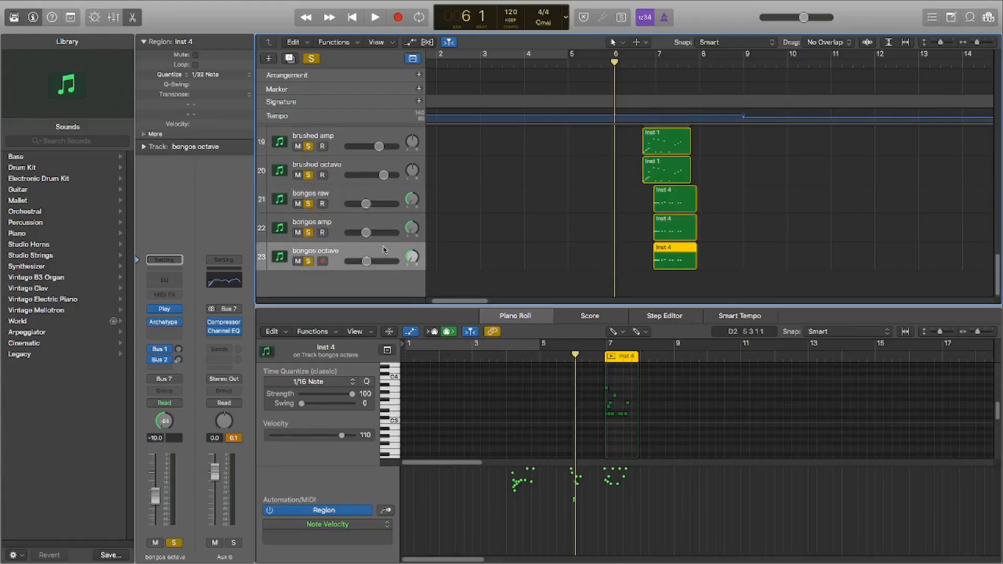
{"action": "left_click", "coordinate": [367, 205]}
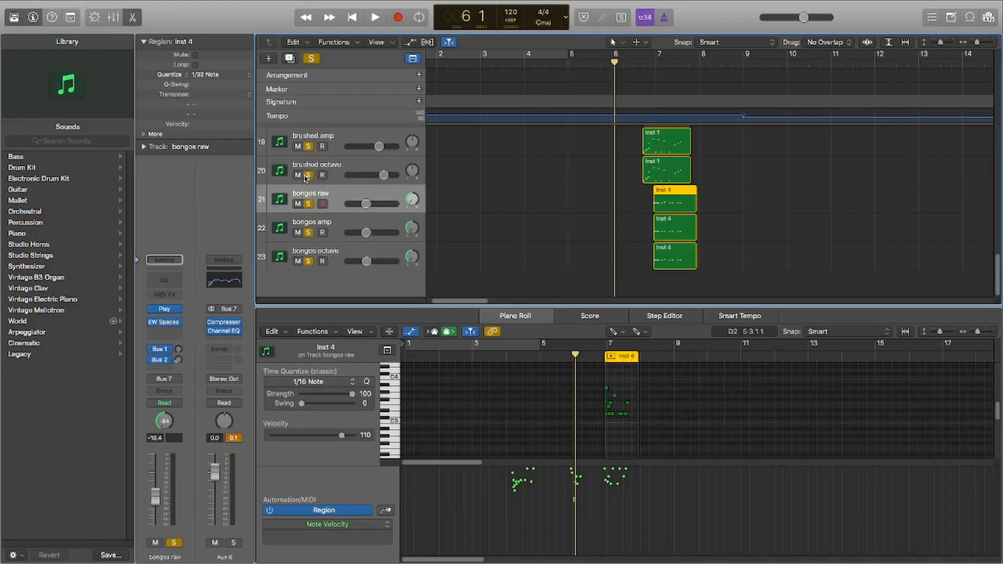
Step: Turn off solo on the brushed octave, brushed amp and brushed raw tracks
{"action": "left_click", "coordinate": [308, 175]}
{"action": "left_click", "coordinate": [309, 146]}
{"action": "scroll", "coordinate": [308, 157], "scroll_direction": "up", "scroll_amount": 3}
{"action": "left_click", "coordinate": [310, 176]}
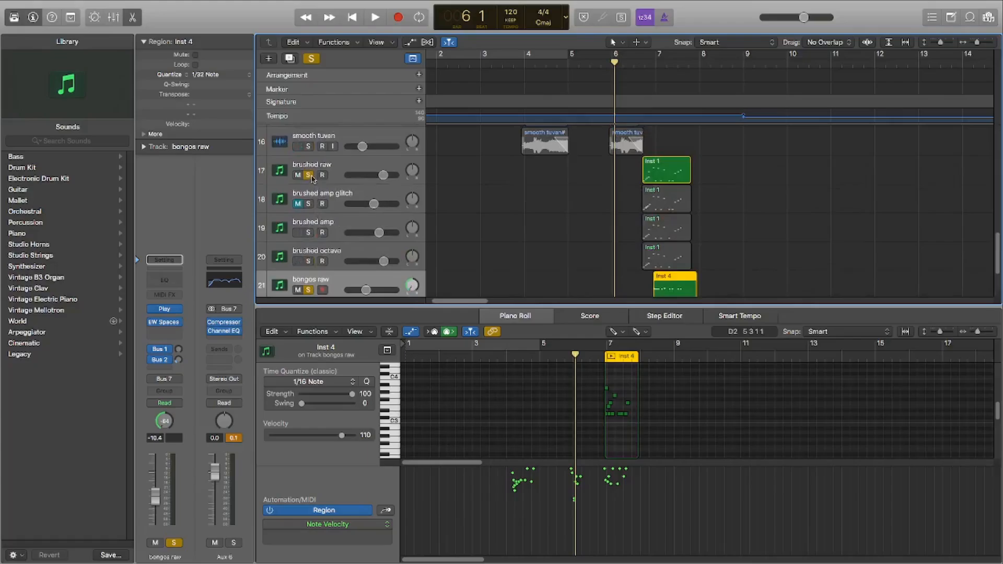
{"action": "left_click", "coordinate": [310, 175]}
Step: Compare the bongos amp and bongos octave channel strips, and examine the transpose setting of bongos octave's Archetype Petrucci plug-in
{"action": "scroll", "coordinate": [335, 204], "scroll_direction": "down", "scroll_amount": 3}
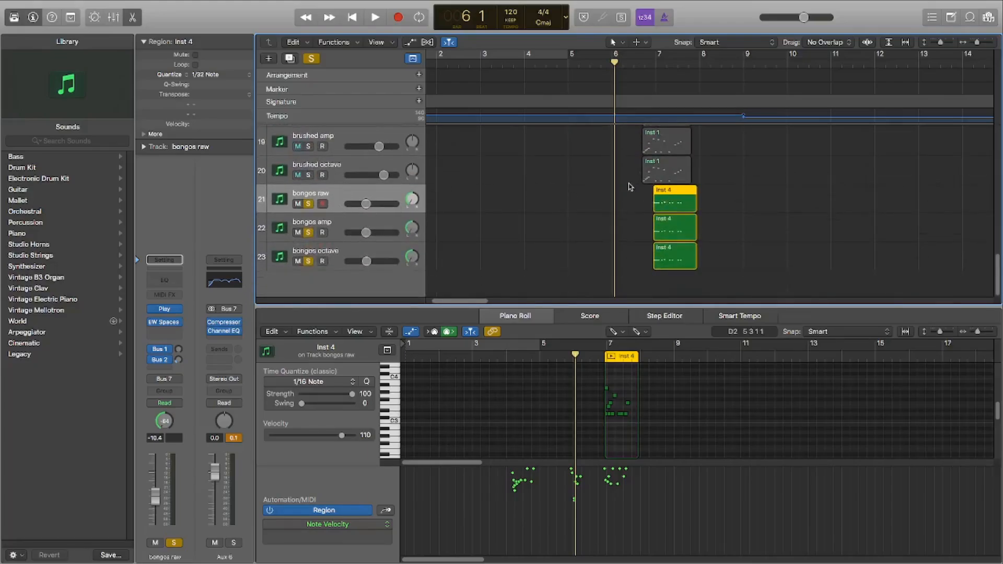
{"action": "scroll", "coordinate": [633, 183], "scroll_direction": "up", "scroll_amount": 2}
{"action": "scroll", "coordinate": [650, 198], "scroll_direction": "up", "scroll_amount": 2}
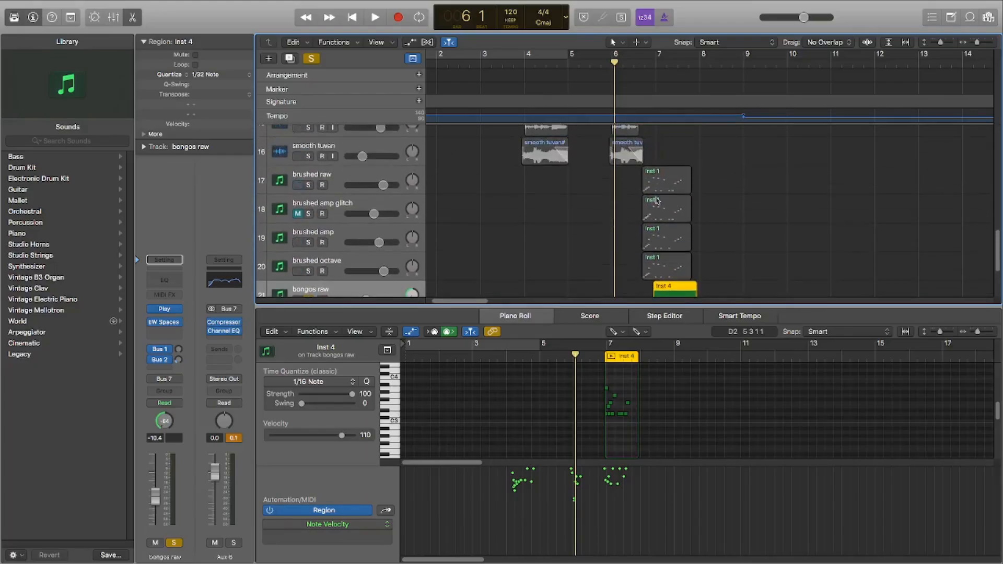
{"action": "scroll", "coordinate": [669, 203], "scroll_direction": "down", "scroll_amount": 4}
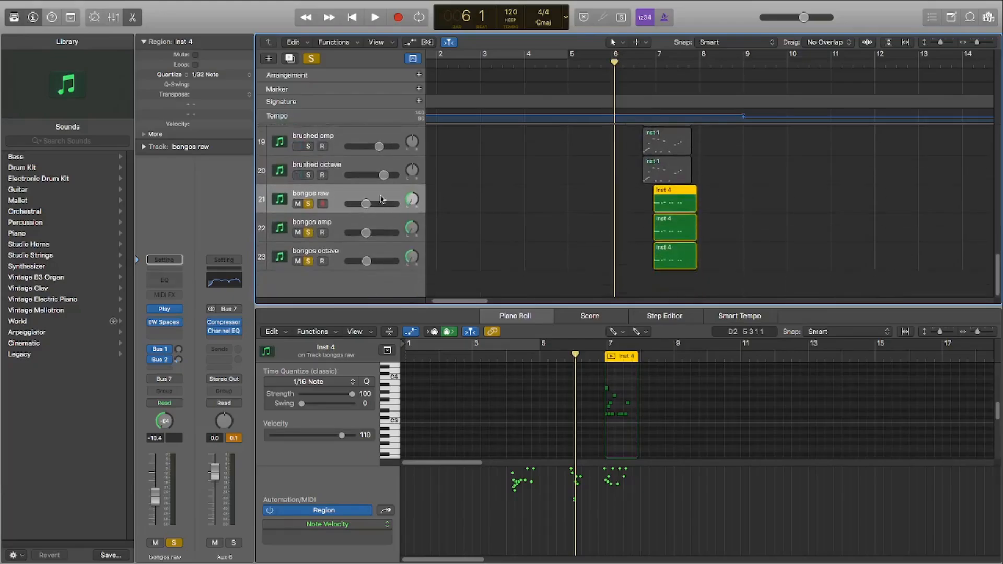
{"action": "left_click", "coordinate": [383, 223]}
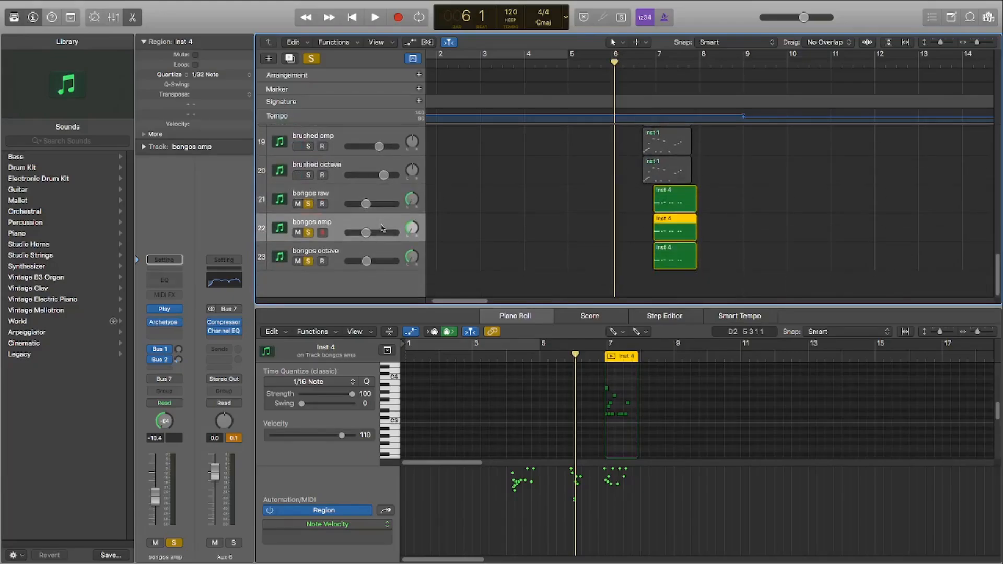
{"action": "left_click", "coordinate": [379, 255]}
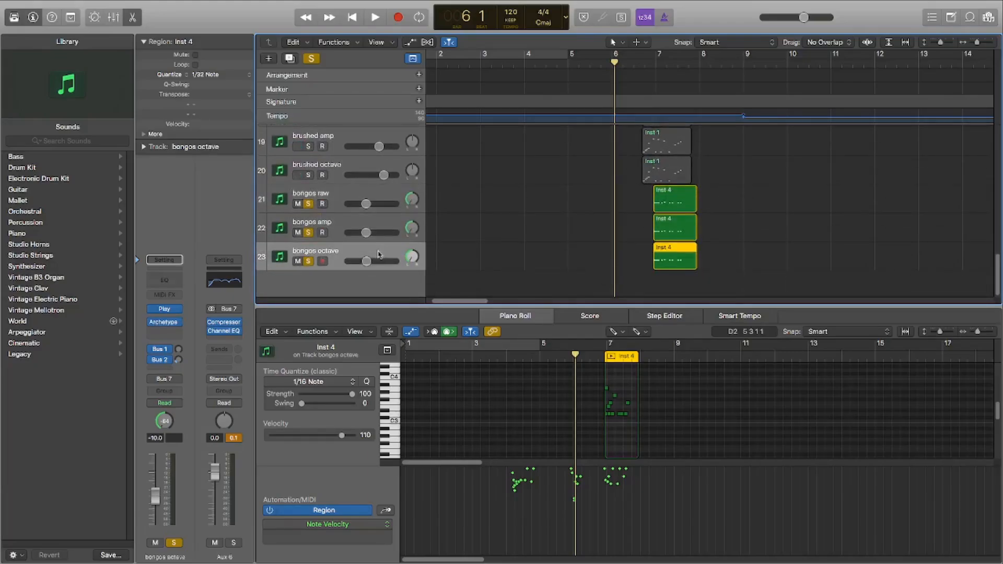
{"action": "left_click", "coordinate": [163, 322]}
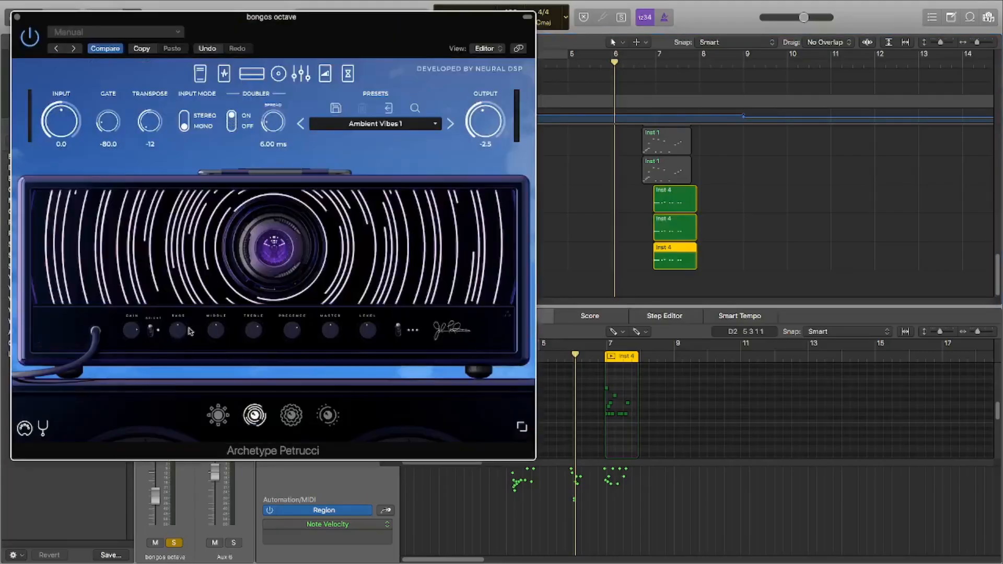
{"action": "left_click", "coordinate": [20, 21]}
Step: Turn off all solos and reduce the track height so the brushed and bongos tracks fit in view together
{"action": "scroll", "coordinate": [561, 187], "scroll_direction": "up", "scroll_amount": 3}
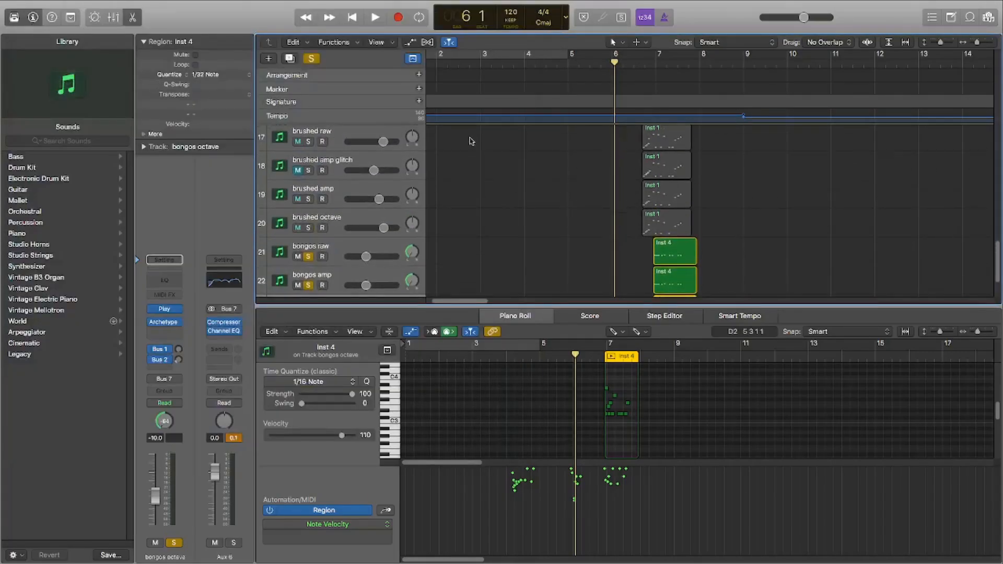
{"action": "left_click", "coordinate": [315, 60]}
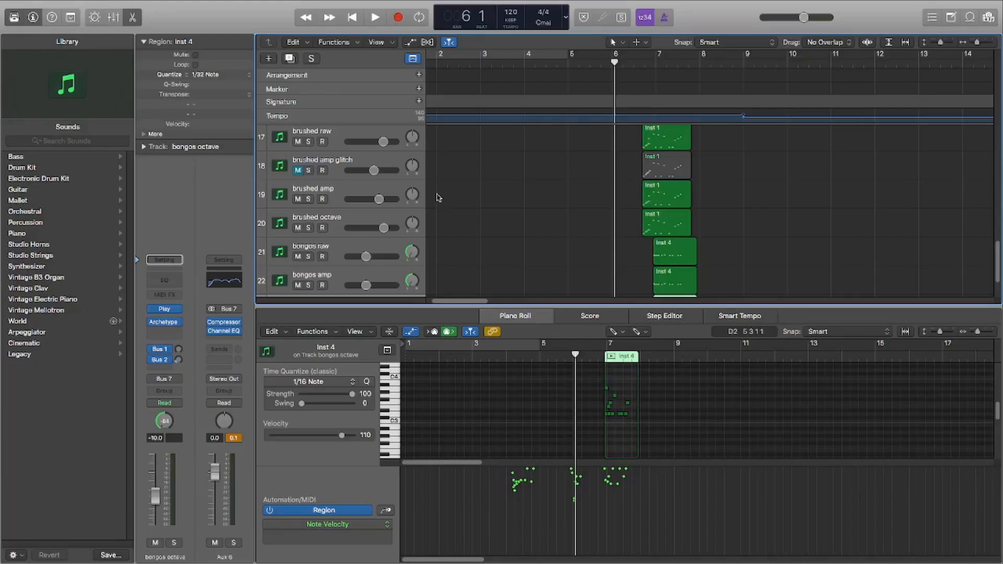
{"action": "scroll", "coordinate": [569, 237], "scroll_direction": "up", "scroll_amount": 1}
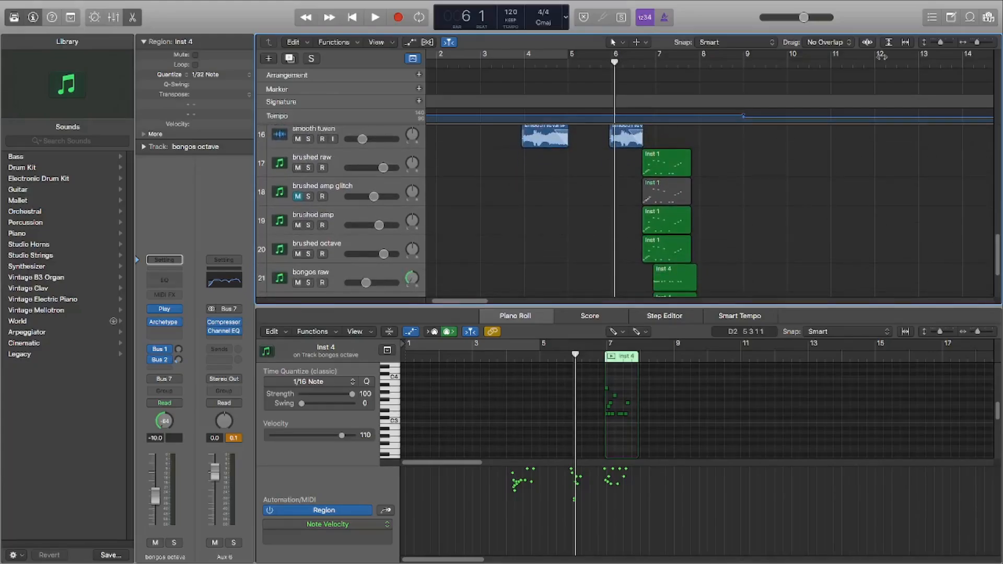
{"action": "left_click_drag", "start_coordinate": [941, 43], "coordinate": [938, 45]}
{"action": "scroll", "coordinate": [585, 204], "scroll_direction": "down", "scroll_amount": 2}
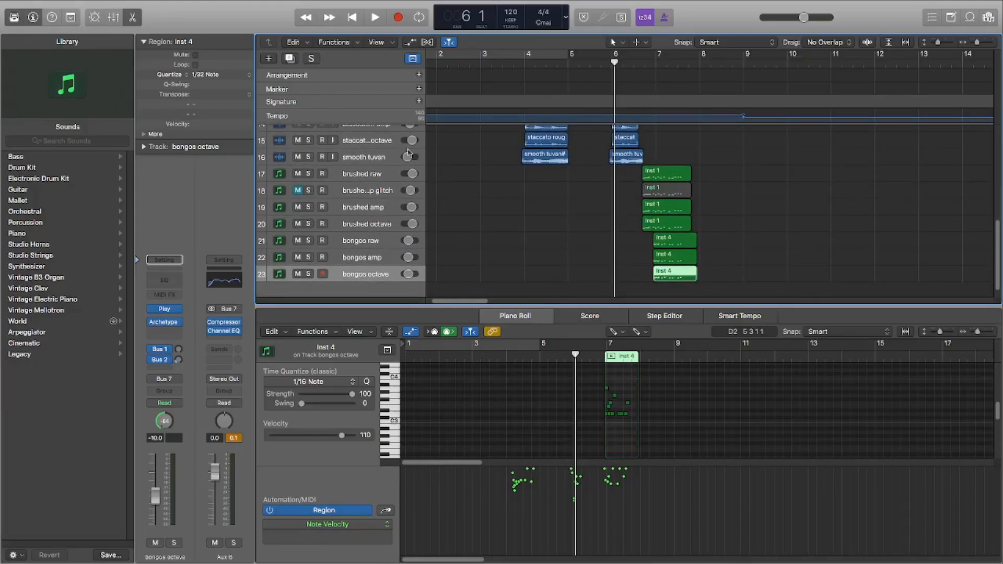
Step: Solo all brushed and bongos tracks except brushed amp glitch
{"action": "left_click_drag", "start_coordinate": [311, 210], "coordinate": [311, 245]}
{"action": "left_click", "coordinate": [310, 243]}
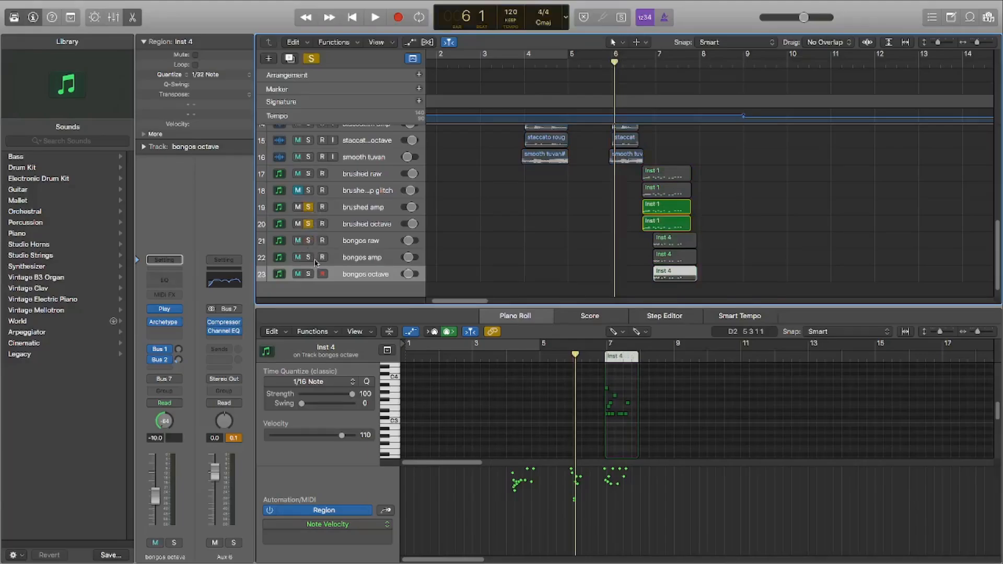
{"action": "left_click", "coordinate": [309, 259]}
{"action": "left_click", "coordinate": [309, 242]}
{"action": "left_click", "coordinate": [308, 273]}
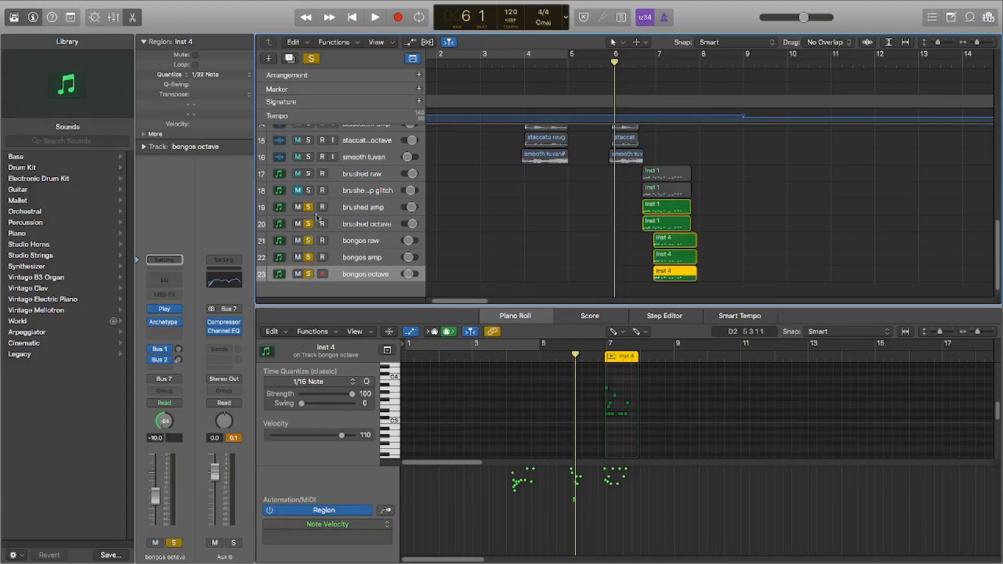
{"action": "left_click", "coordinate": [309, 174]}
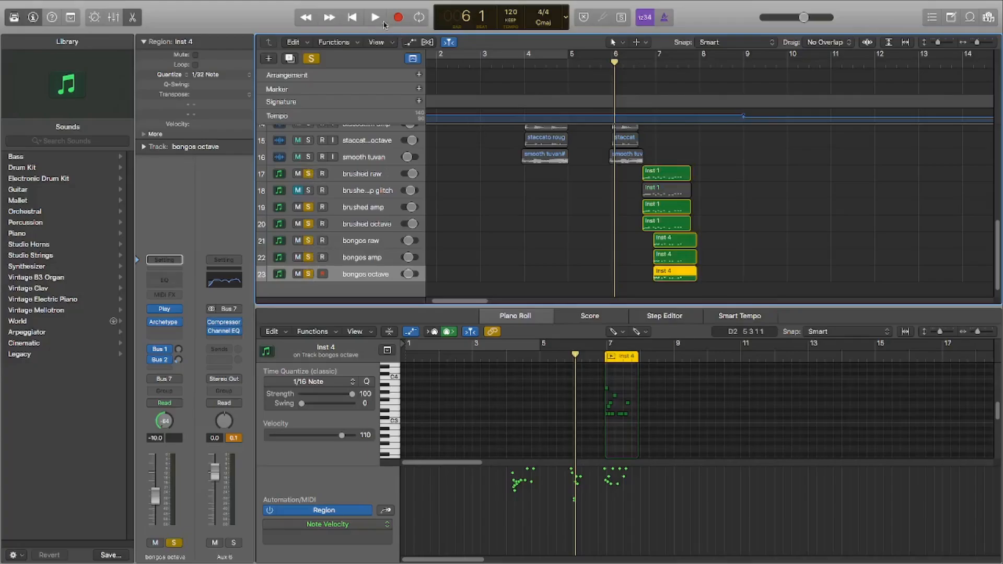
Step: Play the soloed brushed and bongos tracks from 6 1 past the end of their regions, and turn off all solos
{"action": "left_click", "coordinate": [377, 18]}
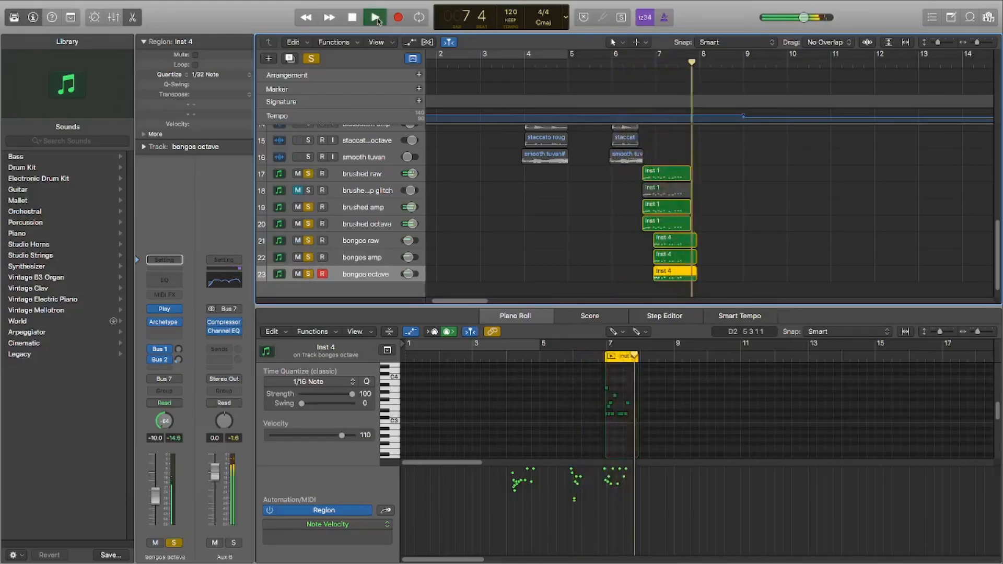
{"action": "left_click", "coordinate": [353, 18]}
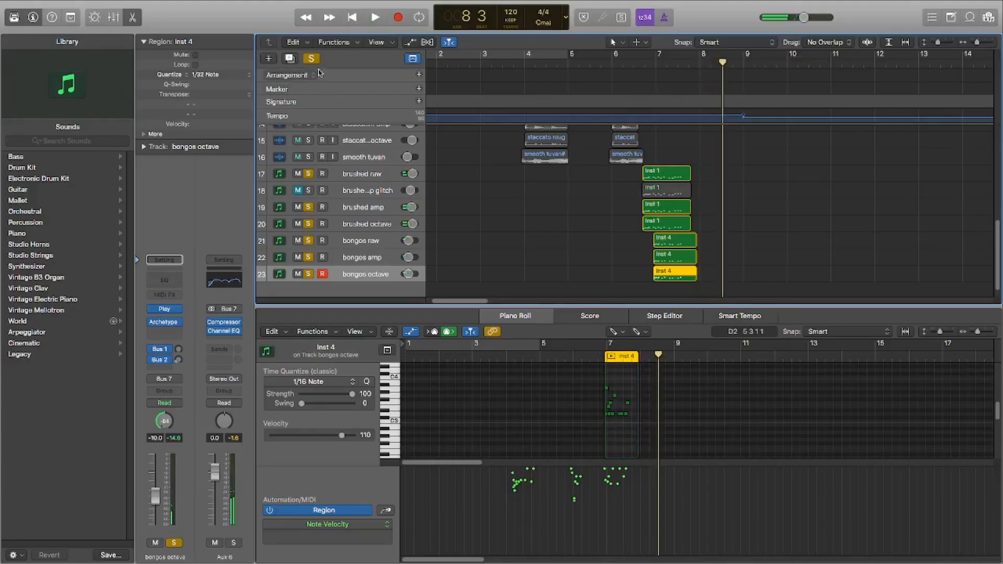
{"action": "left_click", "coordinate": [312, 58]}
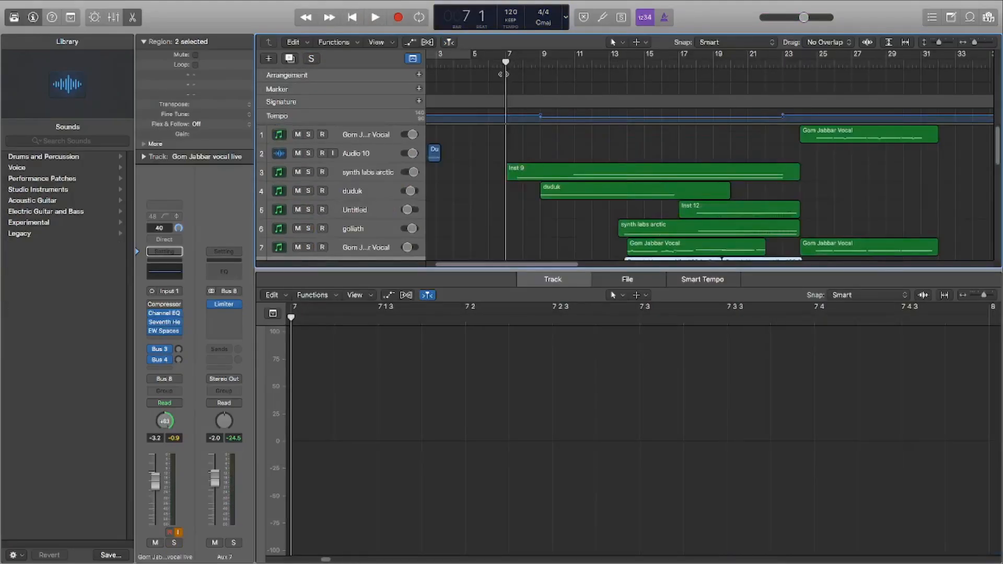
Step: Increase the track height, select the Inst 9 region on the synth labs arctic track, and solo that track
{"action": "left_click_drag", "start_coordinate": [942, 46], "coordinate": [949, 45]}
{"action": "scroll", "coordinate": [741, 159], "scroll_direction": "up", "scroll_amount": 10}
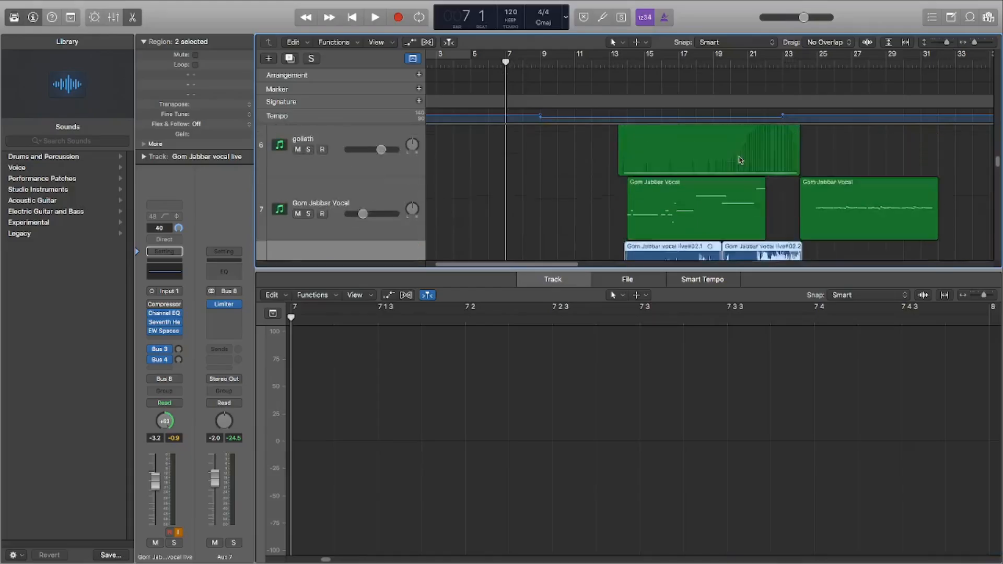
{"action": "scroll", "coordinate": [588, 214], "scroll_direction": "down", "scroll_amount": 2}
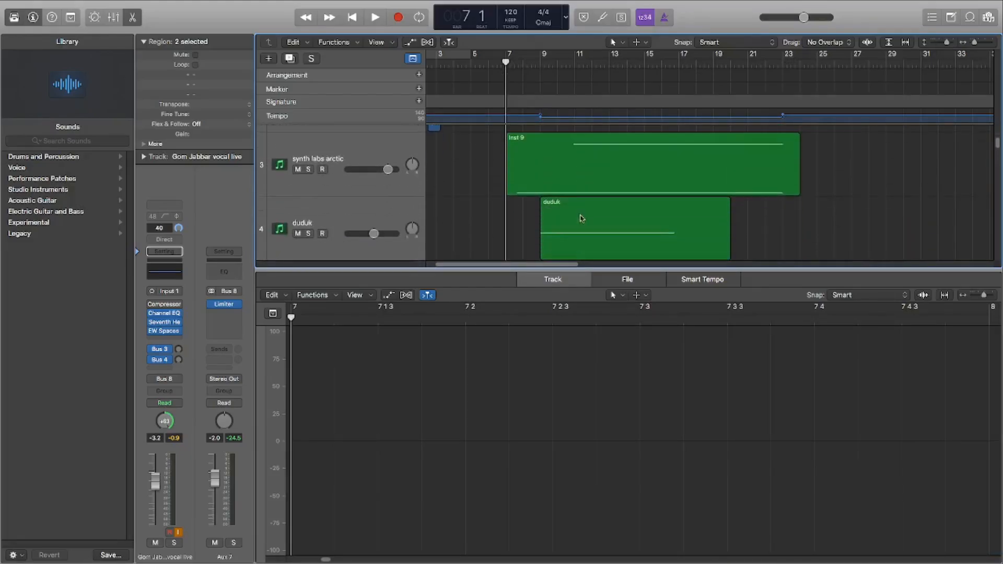
{"action": "left_click", "coordinate": [557, 176]}
{"action": "left_click", "coordinate": [308, 170]}
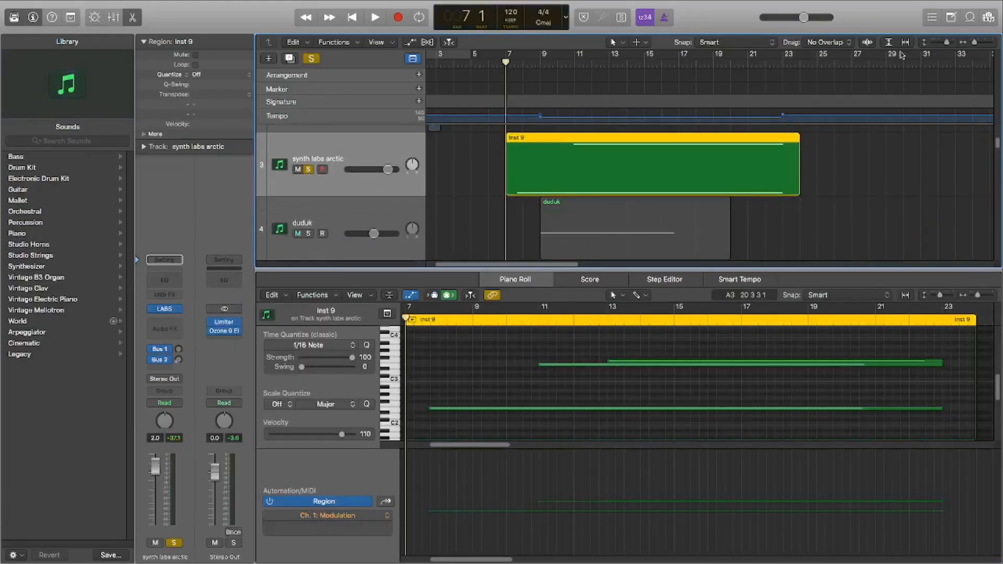
Step: Zoom in on the arrangement and select all three notes of the Inst 9 region in the Piano Roll
{"action": "mouse_move", "coordinate": [975, 43]}
{"action": "left_mouse_down"}
{"action": "mouse_move", "coordinate": [949, 43]}
{"action": "mouse_move", "coordinate": [979, 43]}
{"action": "left_mouse_up"}
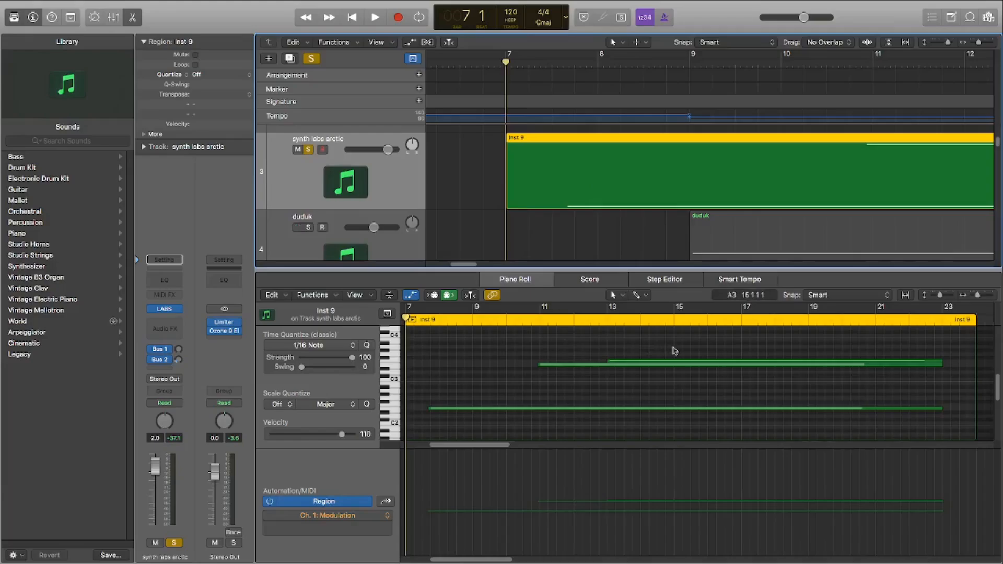
{"action": "left_click_drag", "start_coordinate": [675, 345], "coordinate": [518, 425]}
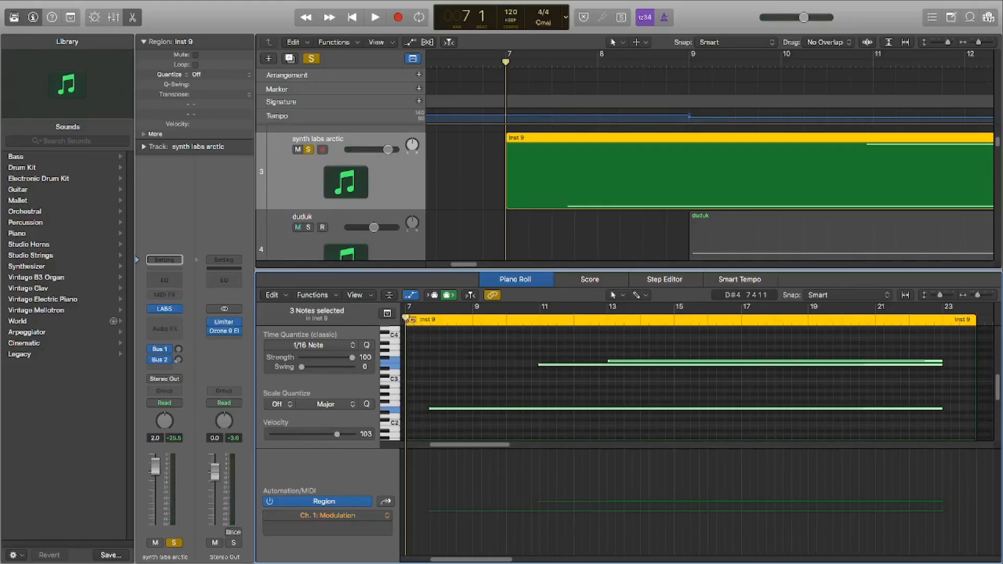
Step: Audition the soloed synth labs arctic part from 7 1 to 11 3, and sound its two upper notes
{"action": "left_click_drag", "start_coordinate": [410, 319], "coordinate": [562, 357]}
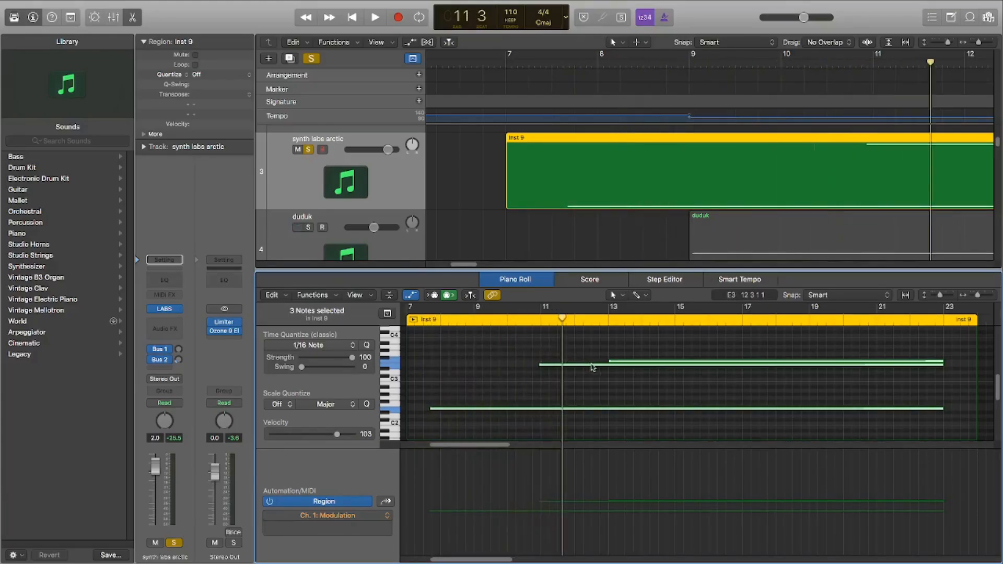
{"action": "left_click", "coordinate": [592, 365]}
{"action": "left_click", "coordinate": [628, 362]}
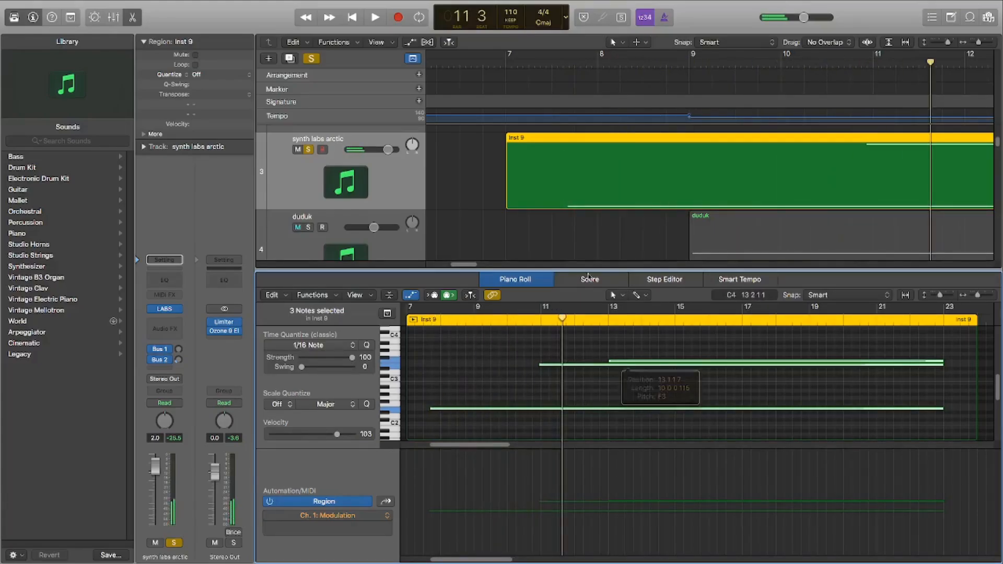
Step: Turn off the synth labs arctic solo, select the duduk region, and place the playhead at its start at 9 1
{"action": "left_click", "coordinate": [312, 59]}
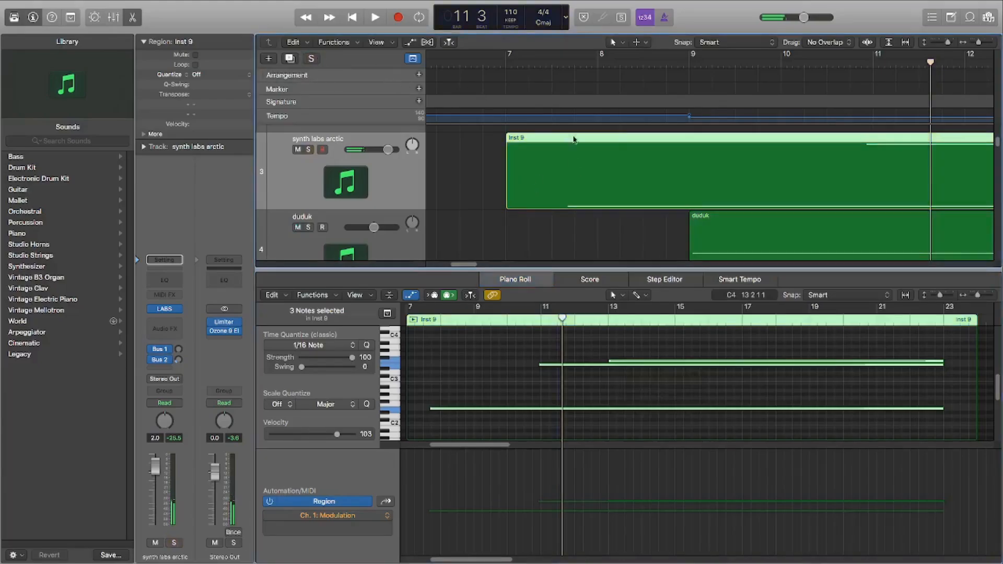
{"action": "scroll", "coordinate": [627, 194], "scroll_direction": "down", "scroll_amount": 2}
{"action": "left_click", "coordinate": [772, 206]}
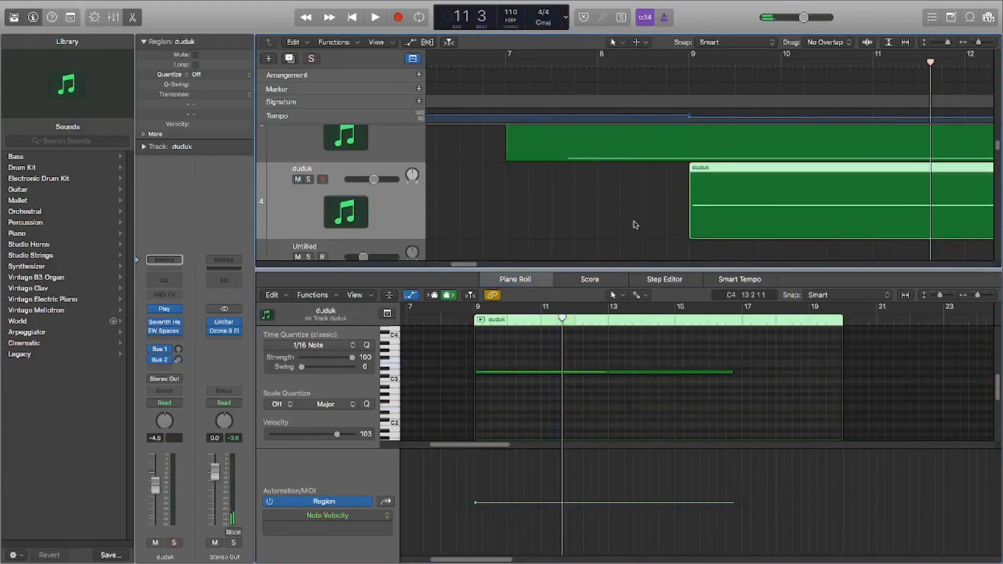
{"action": "left_click", "coordinate": [691, 61]}
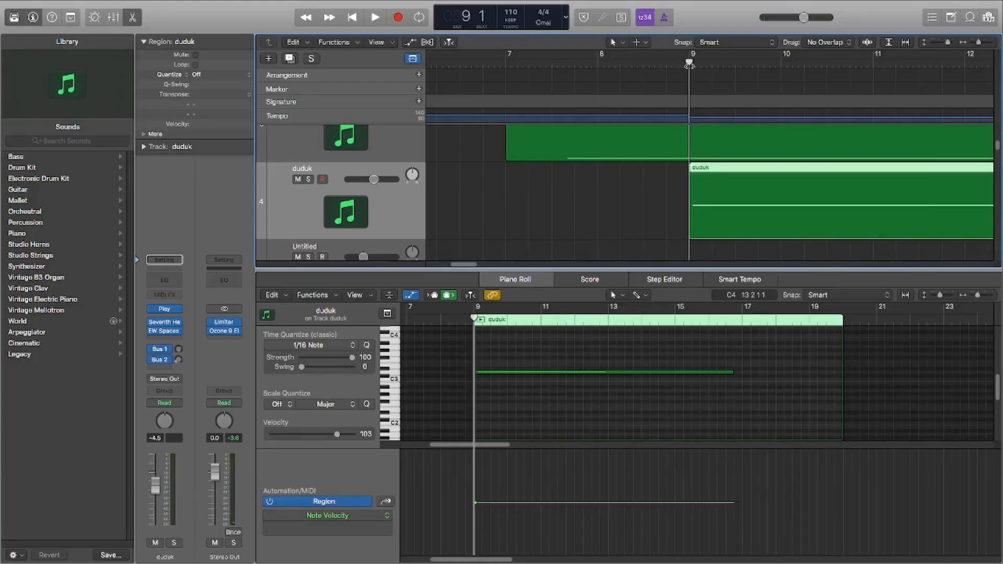
Step: Zoom out the arrangement, reduce the track height, and sound the duduk region's D3 note in the Piano Roll
{"action": "left_click_drag", "start_coordinate": [477, 264], "coordinate": [482, 265]}
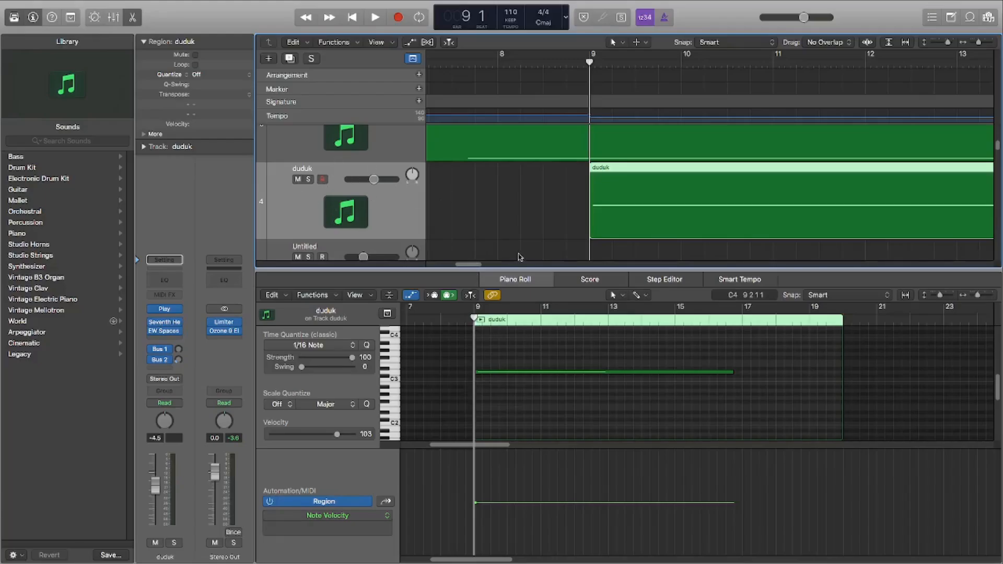
{"action": "left_click_drag", "start_coordinate": [977, 43], "coordinate": [975, 42]}
{"action": "left_click_drag", "start_coordinate": [950, 43], "coordinate": [949, 42]}
{"action": "scroll", "coordinate": [775, 209], "scroll_direction": "down", "scroll_amount": 1}
{"action": "scroll", "coordinate": [756, 219], "scroll_direction": "up", "scroll_amount": 1}
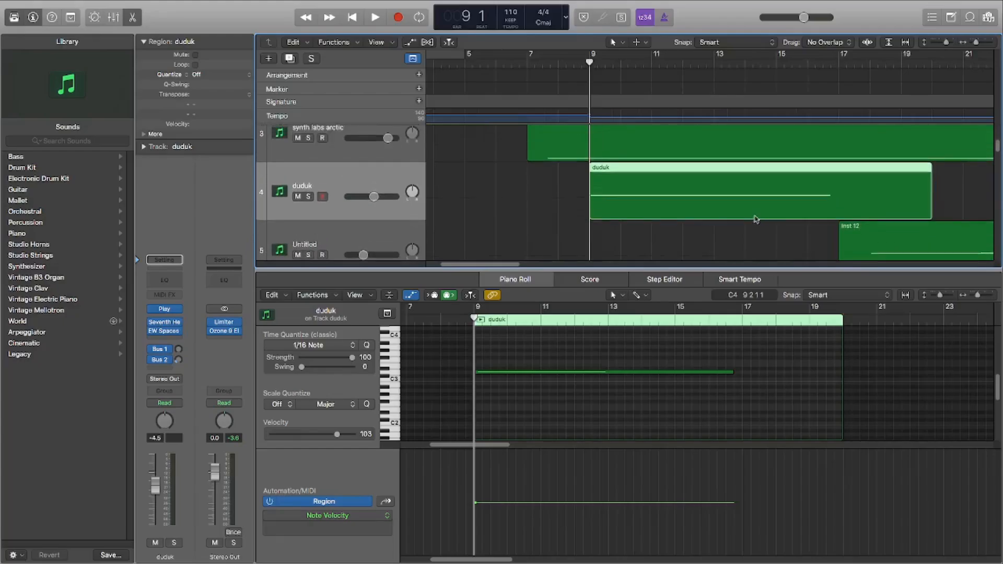
{"action": "left_click", "coordinate": [564, 375]}
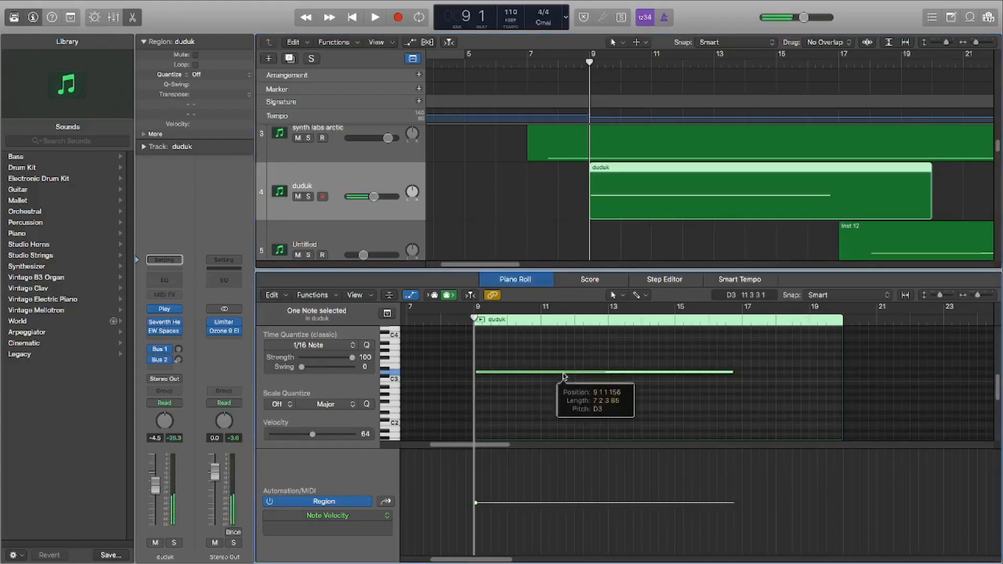
Step: Select the Inst 12 region on the Untitled track and view its full length and notes
{"action": "scroll", "coordinate": [653, 191], "scroll_direction": "down", "scroll_amount": 2}
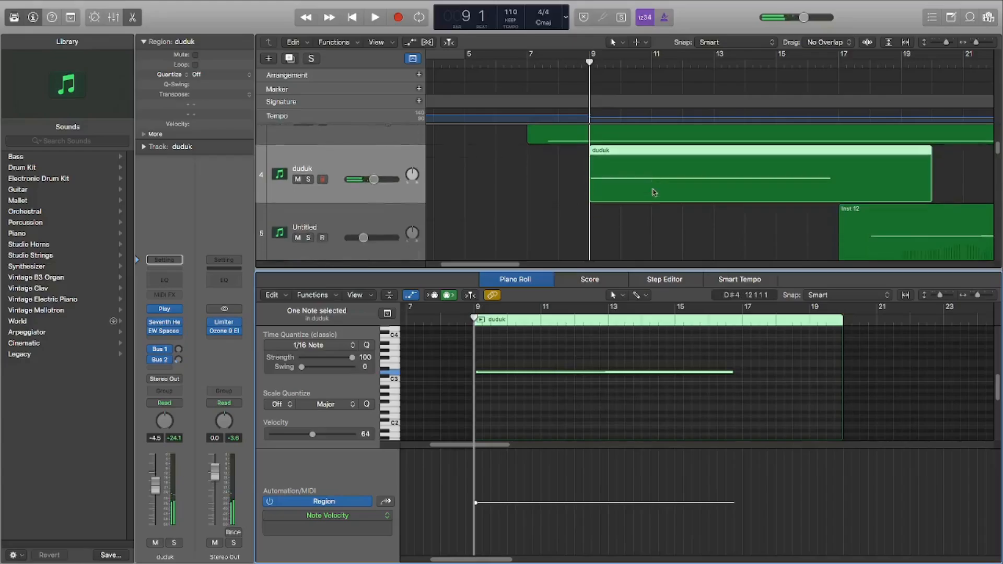
{"action": "left_click", "coordinate": [916, 212]}
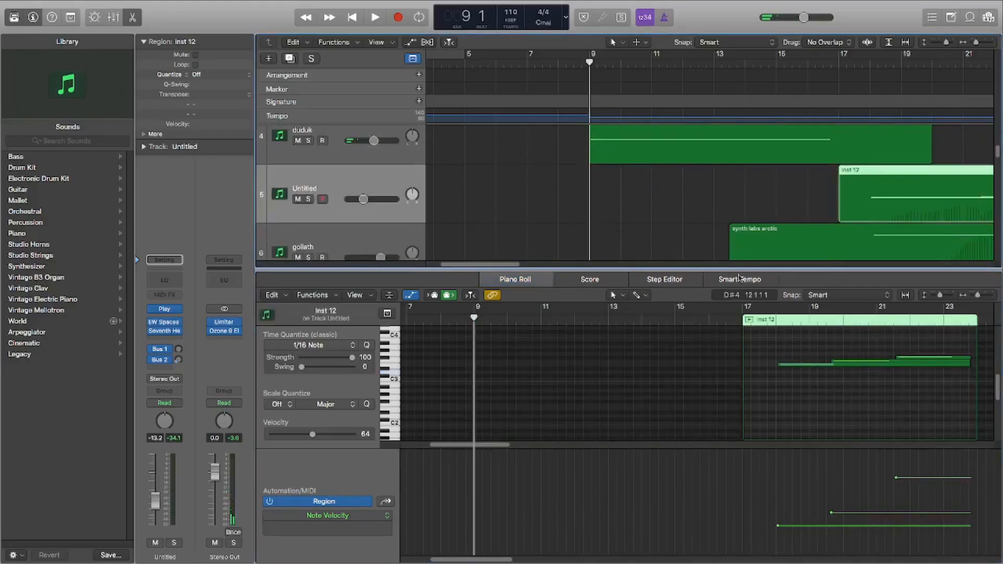
{"action": "left_click_drag", "start_coordinate": [510, 265], "coordinate": [539, 269]}
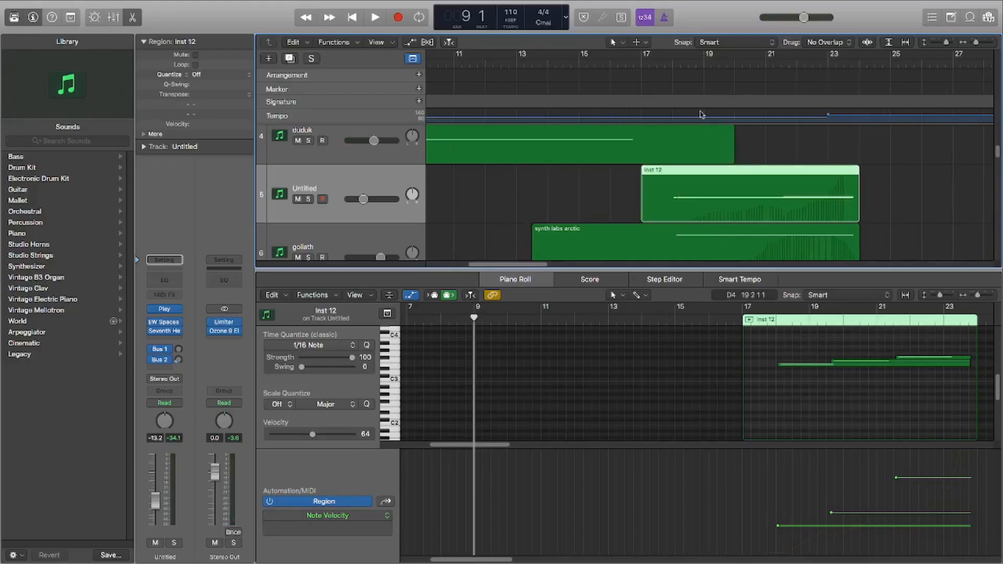
Step: Place the playhead at 13 3 and select the synth labs arctic region on the goliath track
{"action": "left_click_drag", "start_coordinate": [654, 65], "coordinate": [529, 110]}
{"action": "scroll", "coordinate": [555, 125], "scroll_direction": "down", "scroll_amount": 4}
{"action": "left_click", "coordinate": [605, 175]}
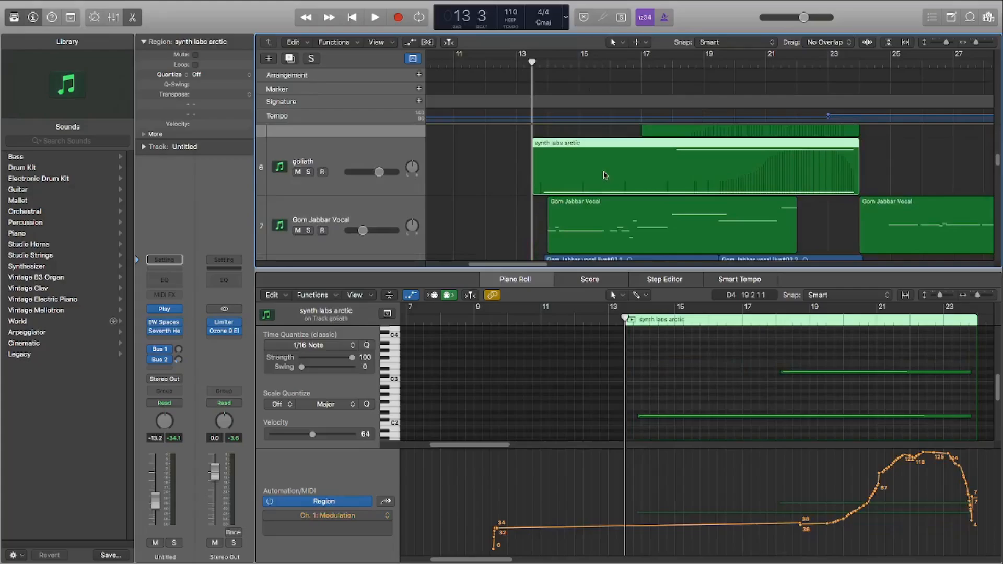
{"action": "scroll", "coordinate": [580, 236], "scroll_direction": "up", "scroll_amount": 2}
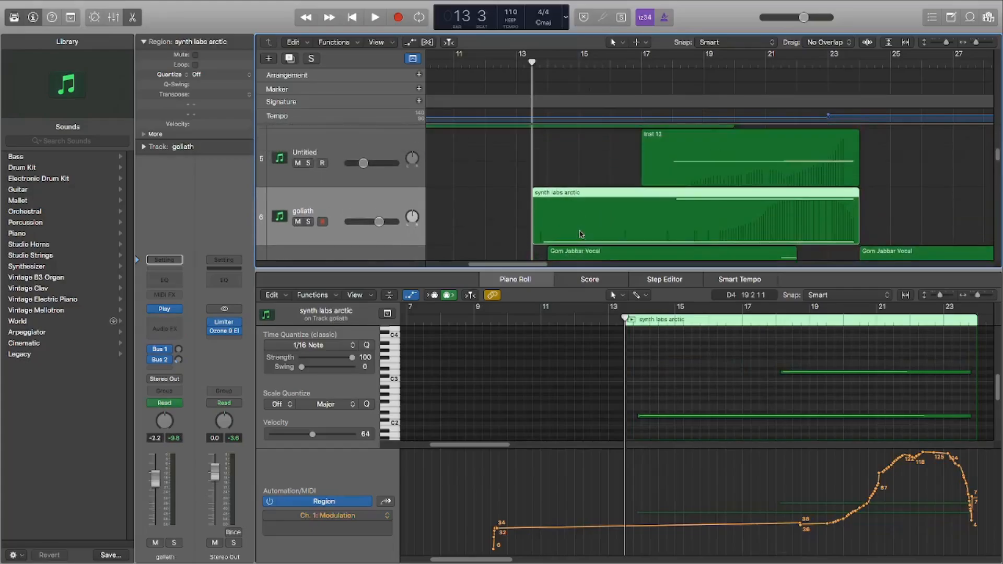
Step: Sound the lower and upper notes of the goliath track's synth labs arctic region in the Piano Roll
{"action": "left_click", "coordinate": [673, 416]}
{"action": "left_click", "coordinate": [797, 373]}
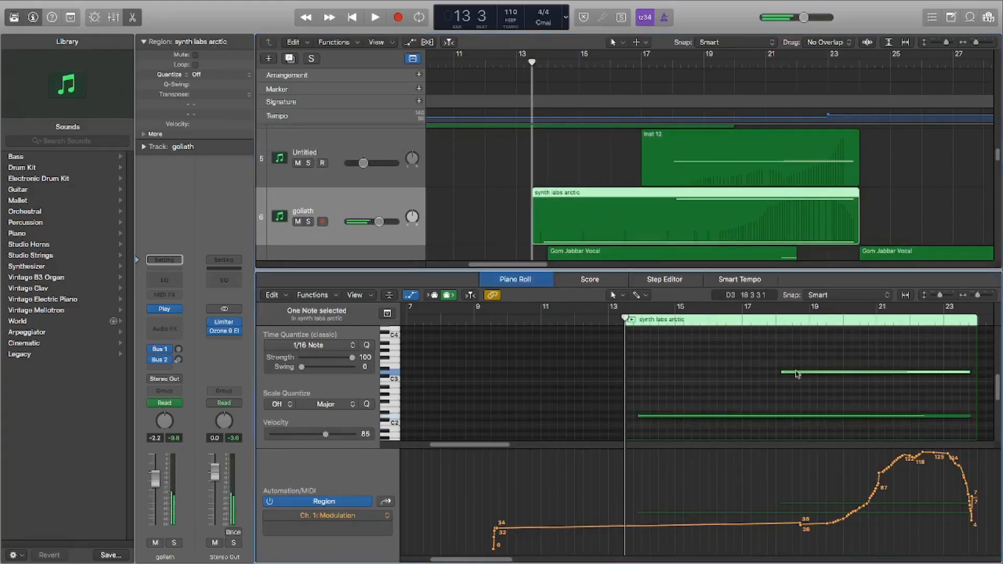
{"action": "left_click", "coordinate": [712, 417]}
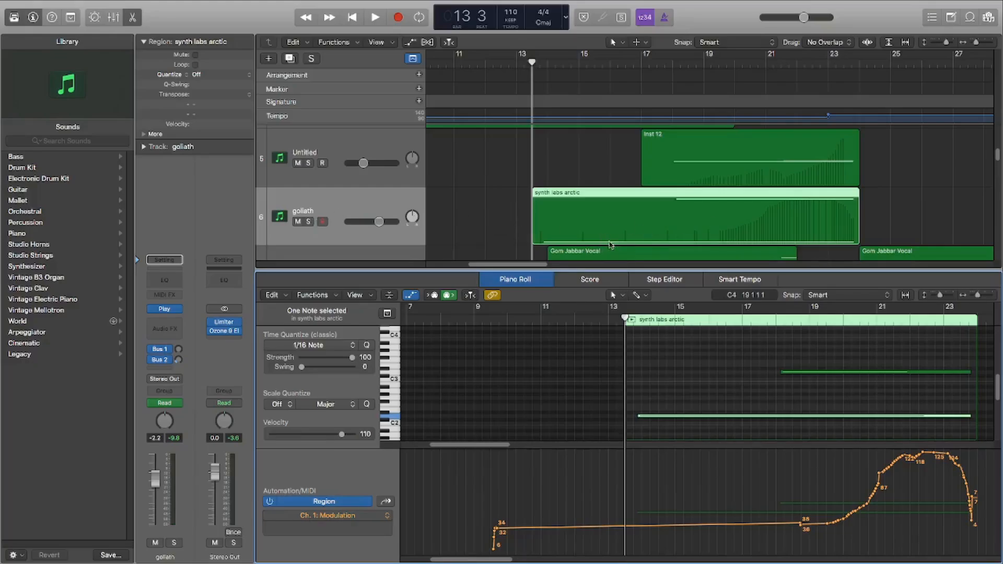
{"action": "scroll", "coordinate": [716, 224], "scroll_direction": "up", "scroll_amount": 1}
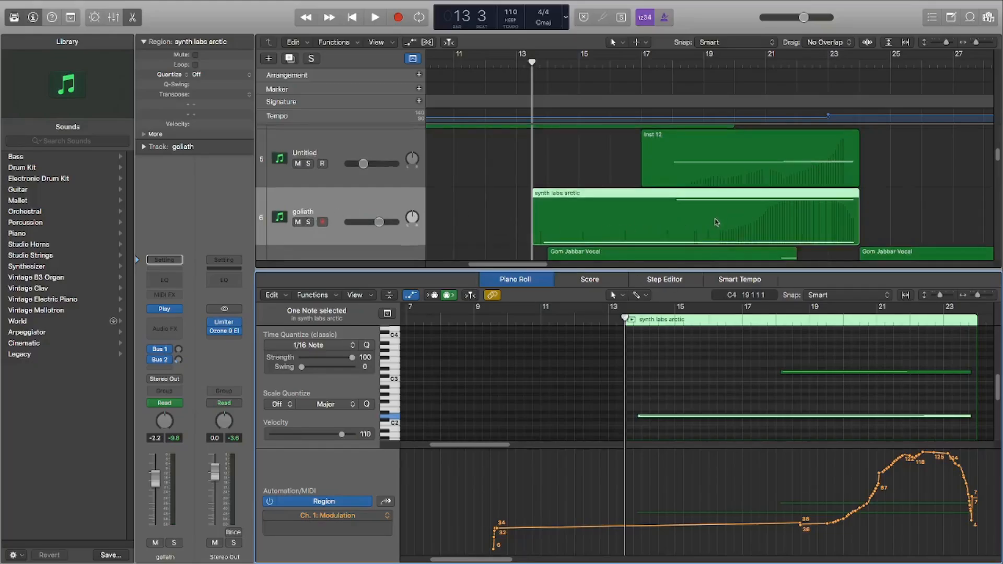
{"action": "scroll", "coordinate": [729, 194], "scroll_direction": "down", "scroll_amount": 3}
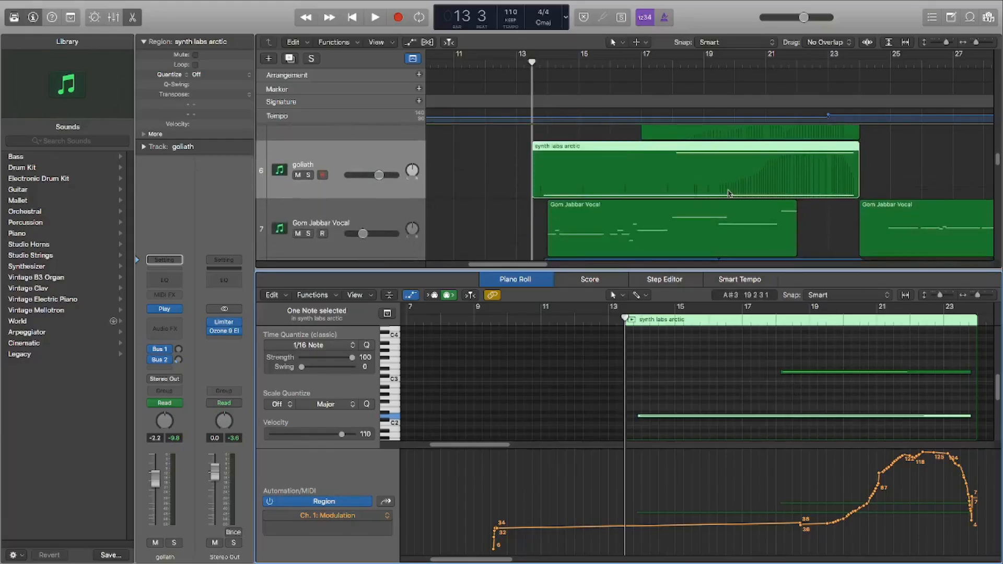
Step: Solo the Gom Jabbar Vocal track and audition its first region from 14 1
{"action": "scroll", "coordinate": [557, 236], "scroll_direction": "down", "scroll_amount": 1}
{"action": "left_click", "coordinate": [308, 213]}
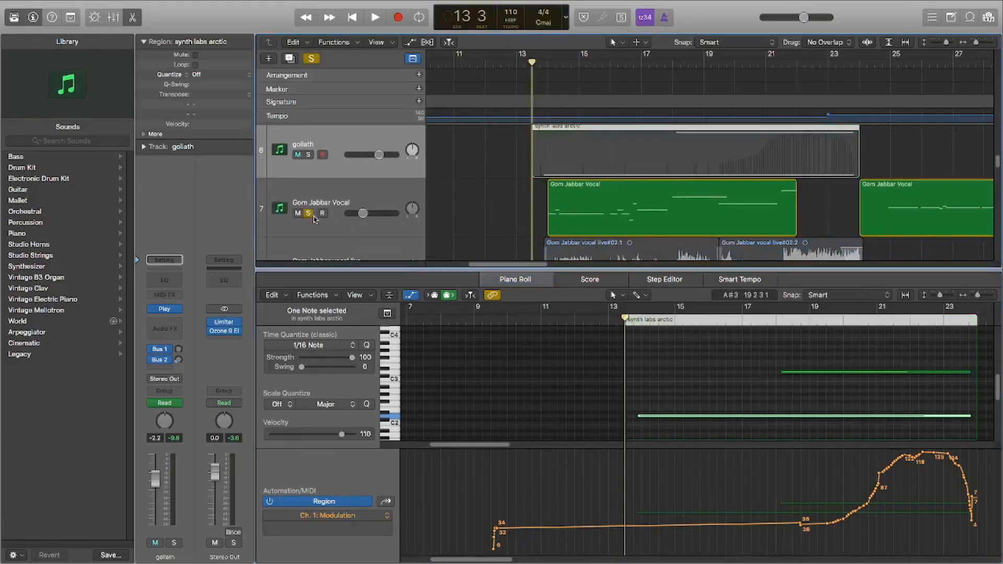
{"action": "scroll", "coordinate": [450, 178], "scroll_direction": "down", "scroll_amount": 2}
{"action": "scroll", "coordinate": [423, 158], "scroll_direction": "down", "scroll_amount": 1}
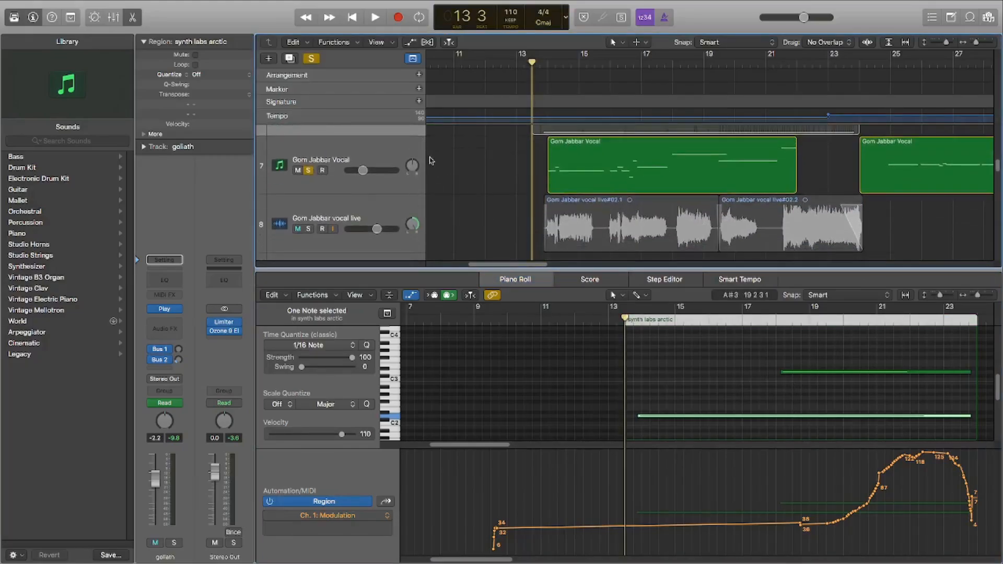
{"action": "left_click_drag", "start_coordinate": [538, 71], "coordinate": [548, 92]}
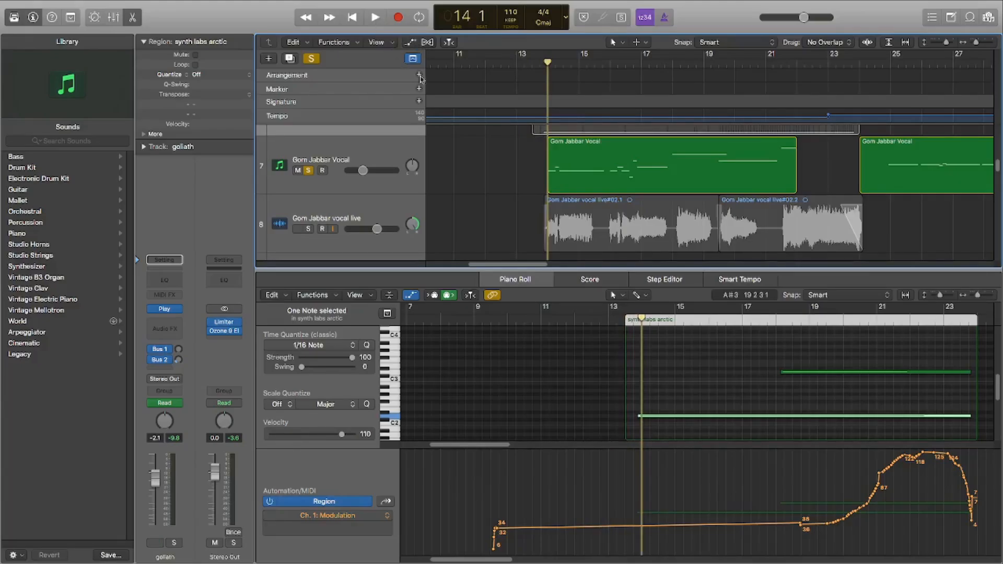
{"action": "left_click", "coordinate": [377, 20]}
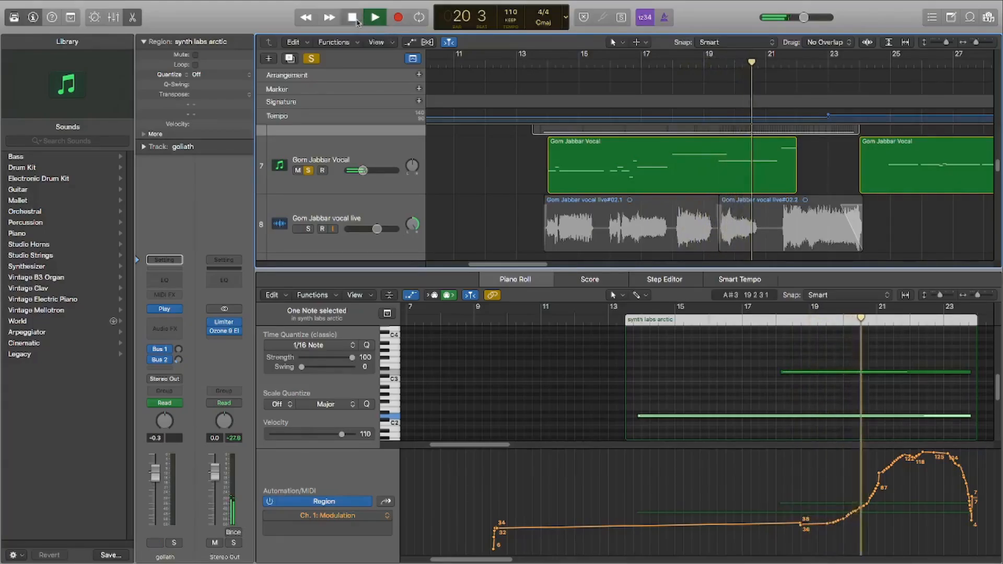
Step: Turn off the Gom Jabbar Vocal solo, zoom in the arrangement horizontally, and return the playhead to 13 1
{"action": "left_click_drag", "start_coordinate": [554, 72], "coordinate": [517, 77]}
{"action": "left_click", "coordinate": [316, 61]}
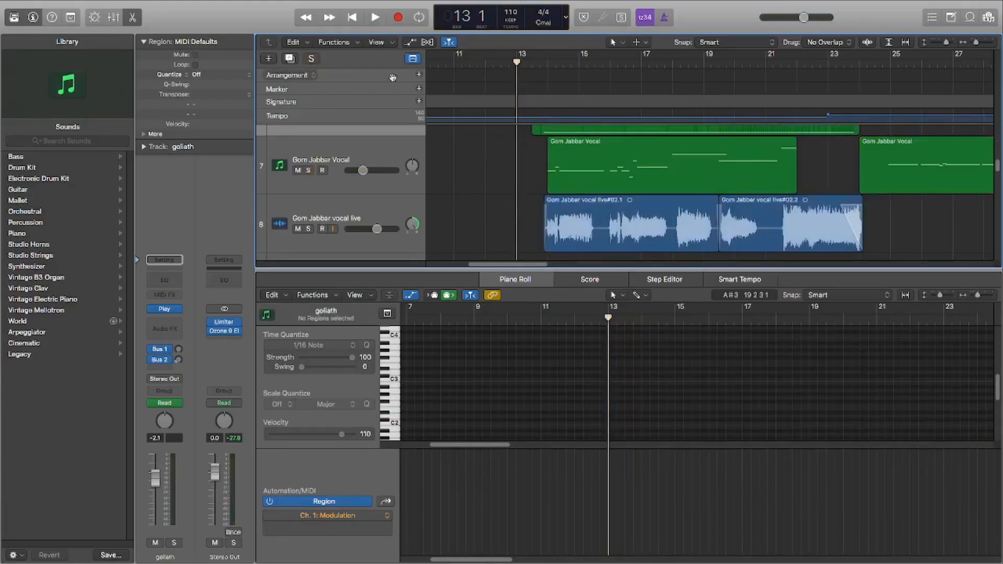
{"action": "left_click_drag", "start_coordinate": [944, 45], "coordinate": [983, 46]}
{"action": "scroll", "coordinate": [604, 131], "scroll_direction": "down", "scroll_amount": 2}
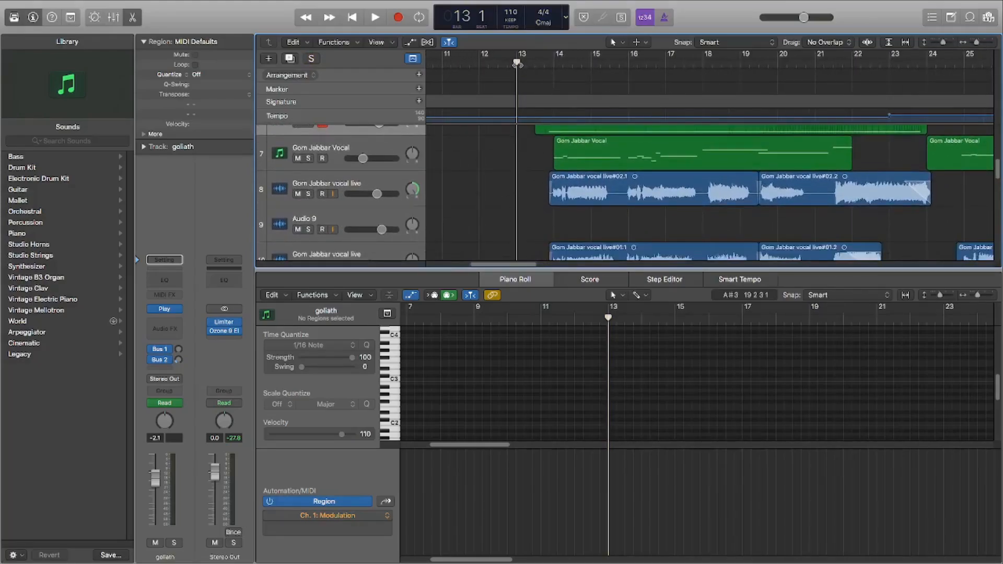
{"action": "left_click_drag", "start_coordinate": [517, 63], "coordinate": [478, 75]}
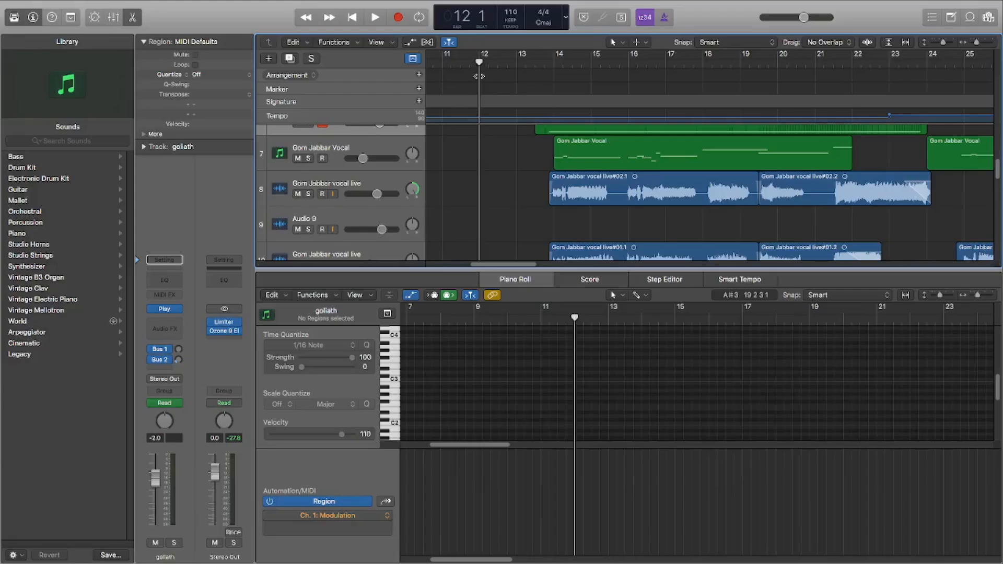
{"action": "left_click", "coordinate": [517, 63]}
Step: Select the Gom Jabbar live vocal tracks 11, 12 and 8 in turn to view their waveforms
{"action": "scroll", "coordinate": [568, 196], "scroll_direction": "down", "scroll_amount": 1}
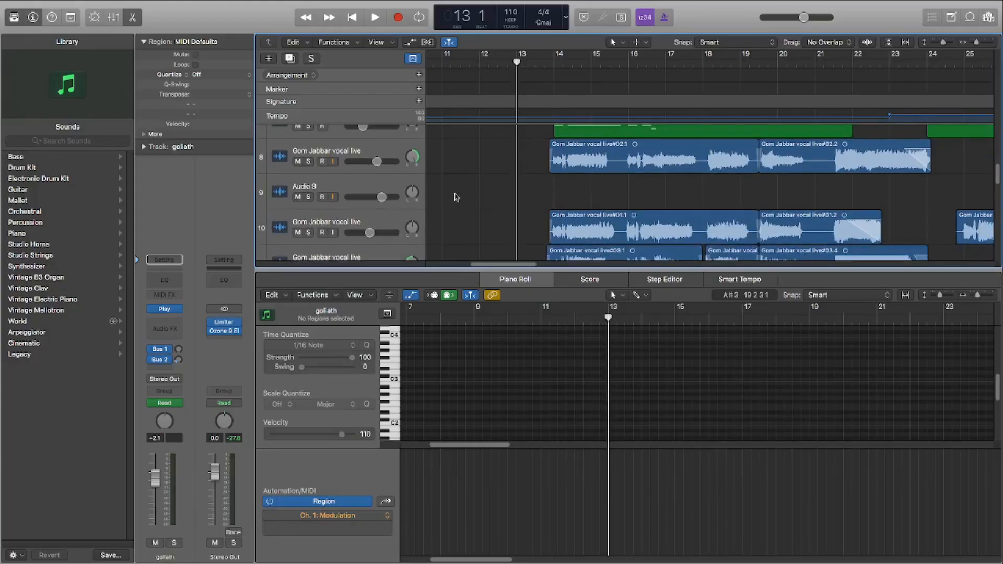
{"action": "scroll", "coordinate": [384, 225], "scroll_direction": "down", "scroll_amount": 1}
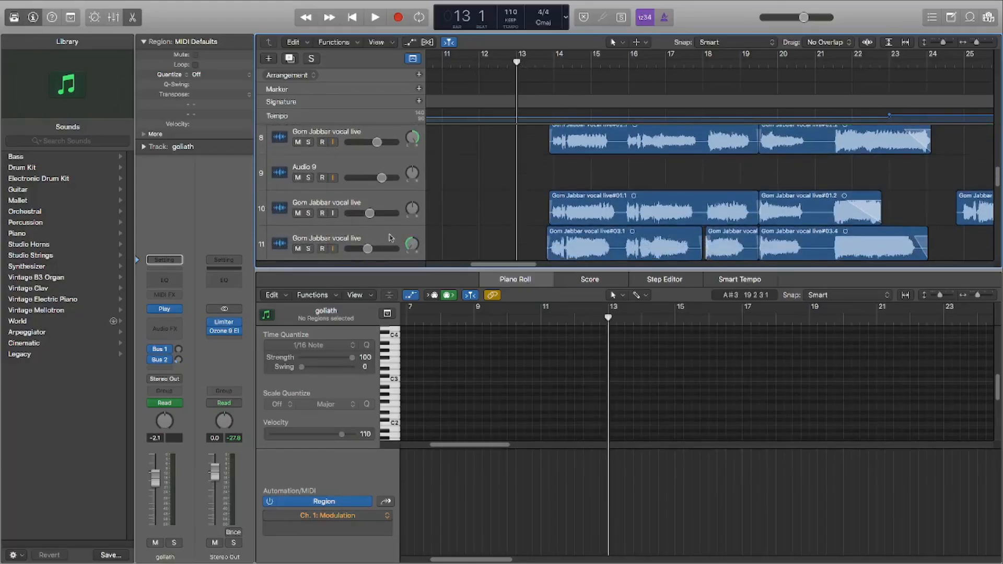
{"action": "left_click", "coordinate": [391, 238]}
{"action": "scroll", "coordinate": [390, 235], "scroll_direction": "down", "scroll_amount": 3}
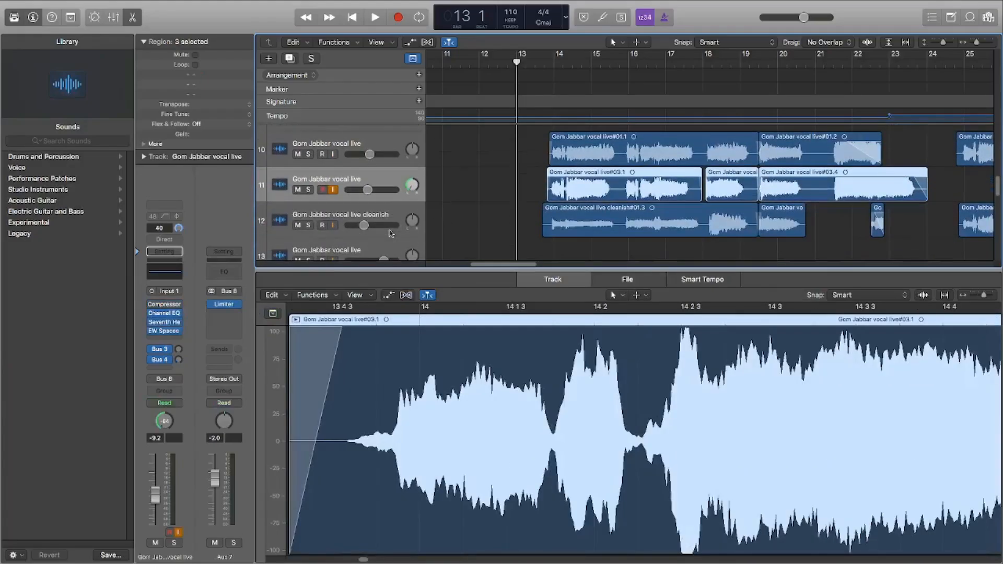
{"action": "left_click", "coordinate": [391, 215]}
{"action": "scroll", "coordinate": [389, 220], "scroll_direction": "up", "scroll_amount": 4}
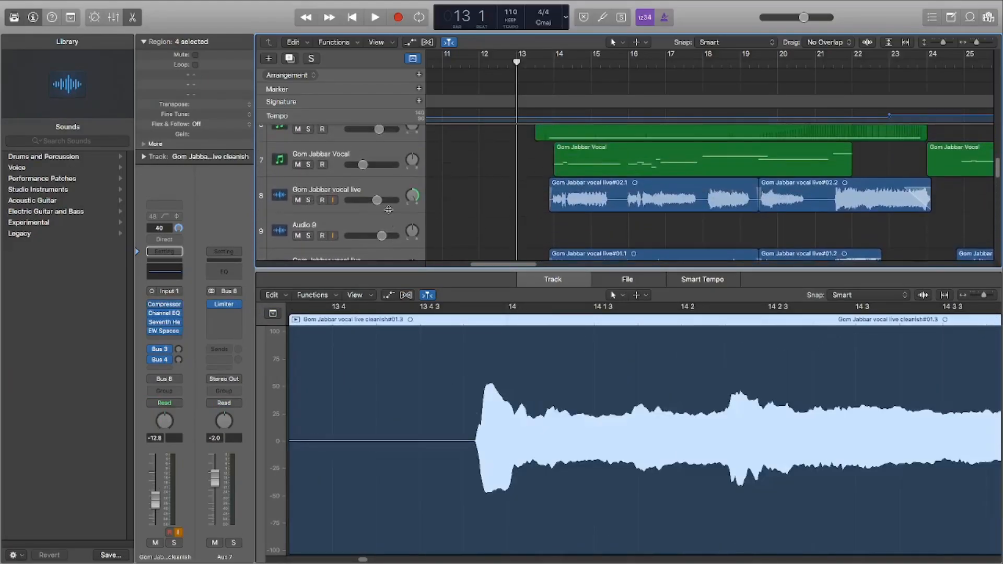
{"action": "left_click", "coordinate": [389, 223]}
{"action": "left_click", "coordinate": [389, 191]}
{"action": "scroll", "coordinate": [392, 229], "scroll_direction": "down", "scroll_amount": 1}
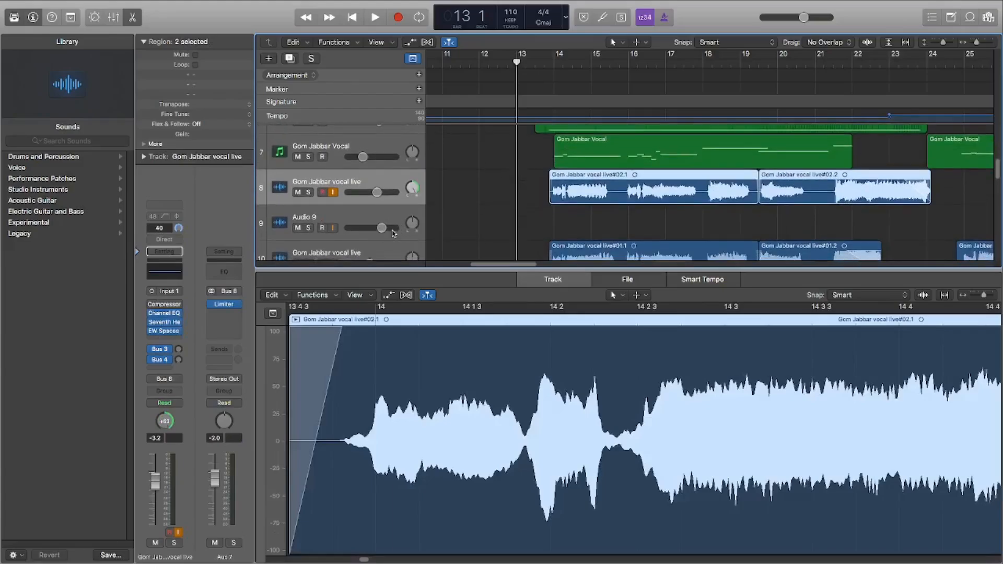
Step: Solo the Gom Jabbar vocal live track 8 and audition it from 13 4 to 24 1
{"action": "left_click", "coordinate": [548, 65]}
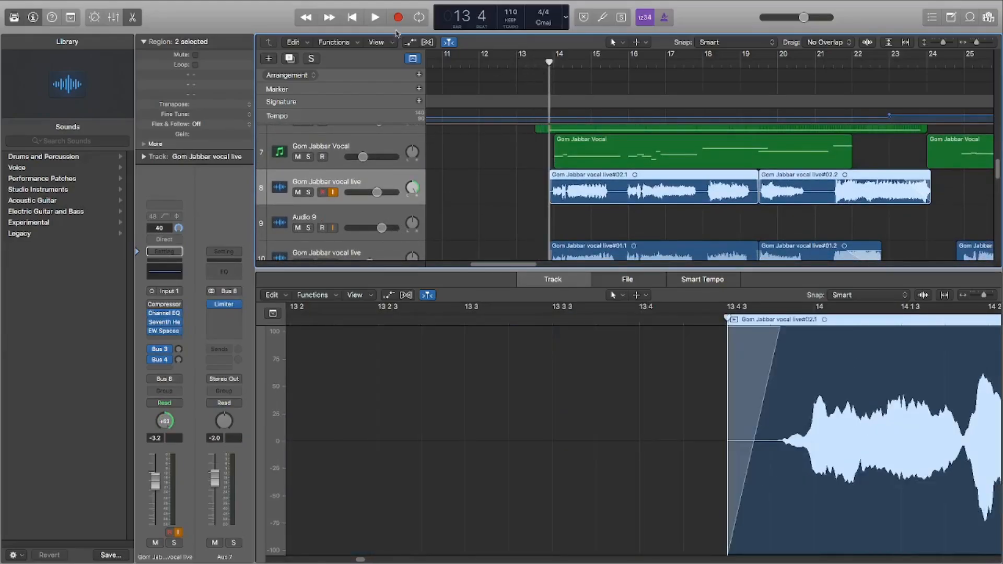
{"action": "left_click", "coordinate": [309, 193]}
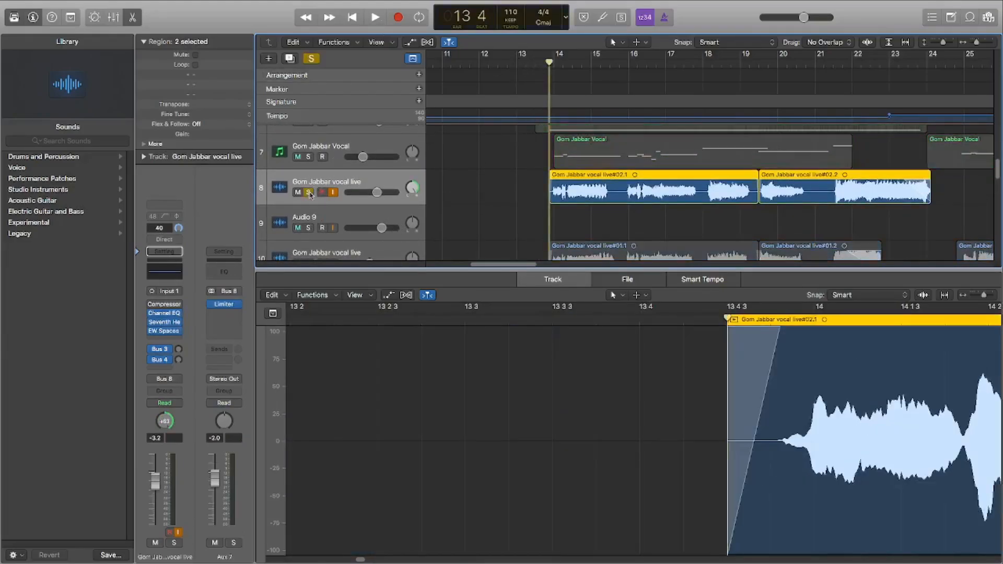
{"action": "left_click", "coordinate": [379, 22]}
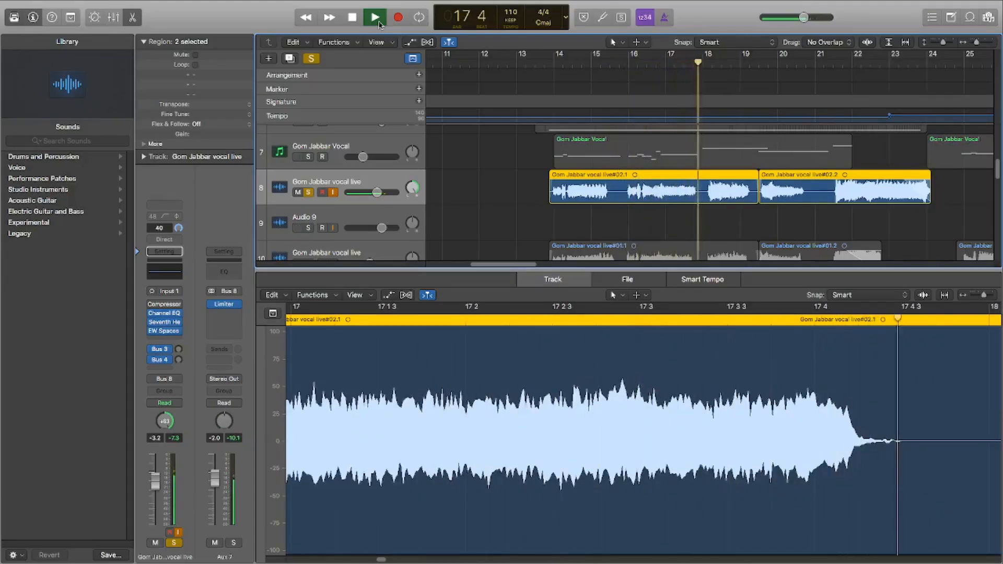
{"action": "scroll", "coordinate": [455, 154], "scroll_direction": "down", "scroll_amount": 2}
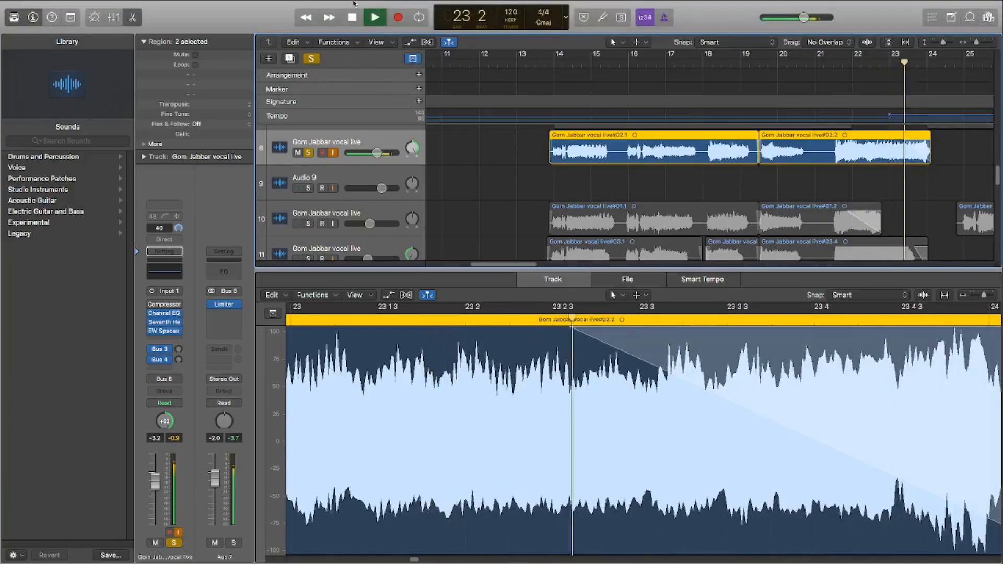
{"action": "left_click", "coordinate": [356, 20]}
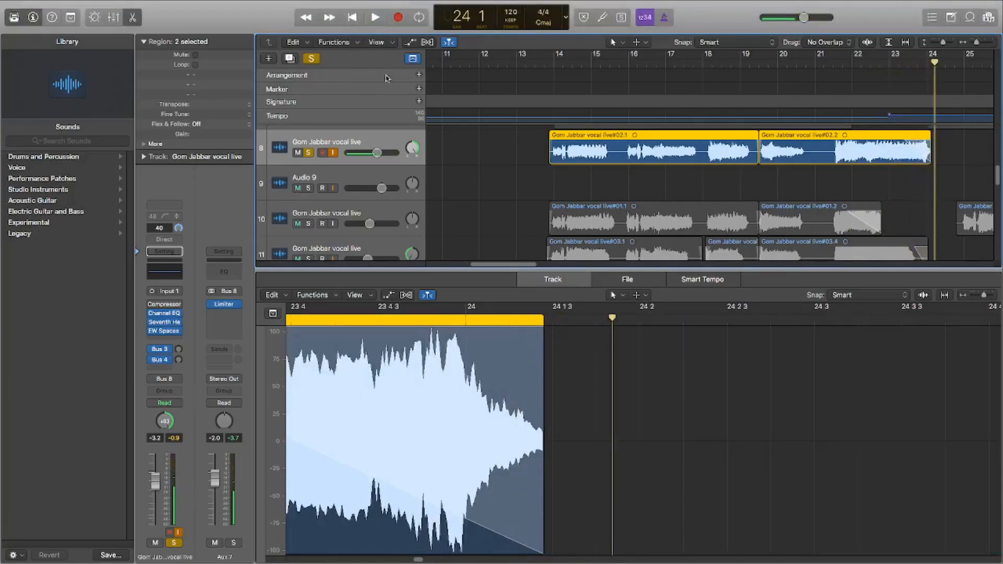
Step: Select Gom Jabbar vocal live track 10, turn off the solo on track 8, and place the playhead at 13 1
{"action": "left_click", "coordinate": [350, 226]}
{"action": "left_click", "coordinate": [307, 154]}
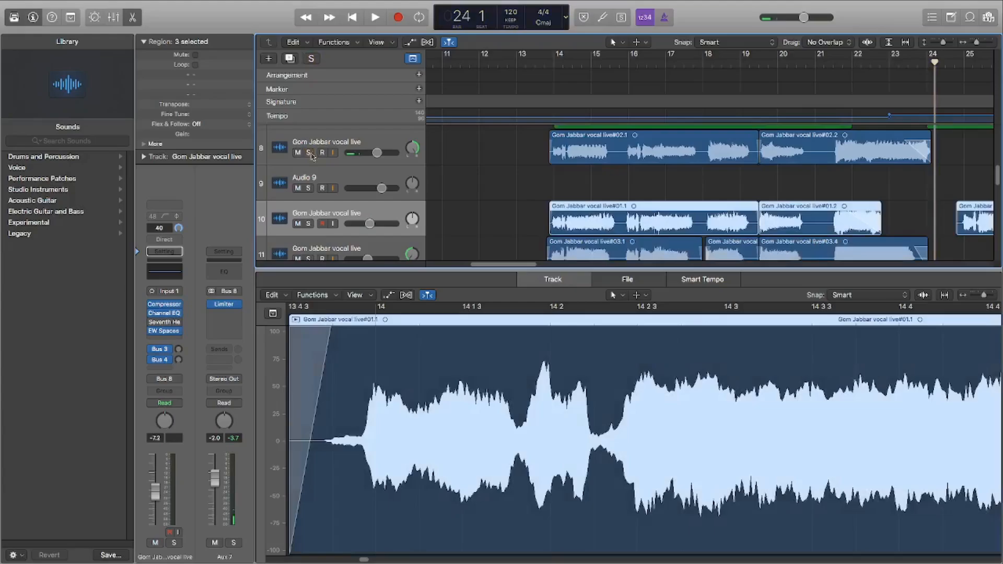
{"action": "left_click", "coordinate": [521, 57]}
Step: Select the Gom Jabbar vocal live cleanish track and view the live vocal regions up to bar 30
{"action": "scroll", "coordinate": [537, 163], "scroll_direction": "down", "scroll_amount": 2}
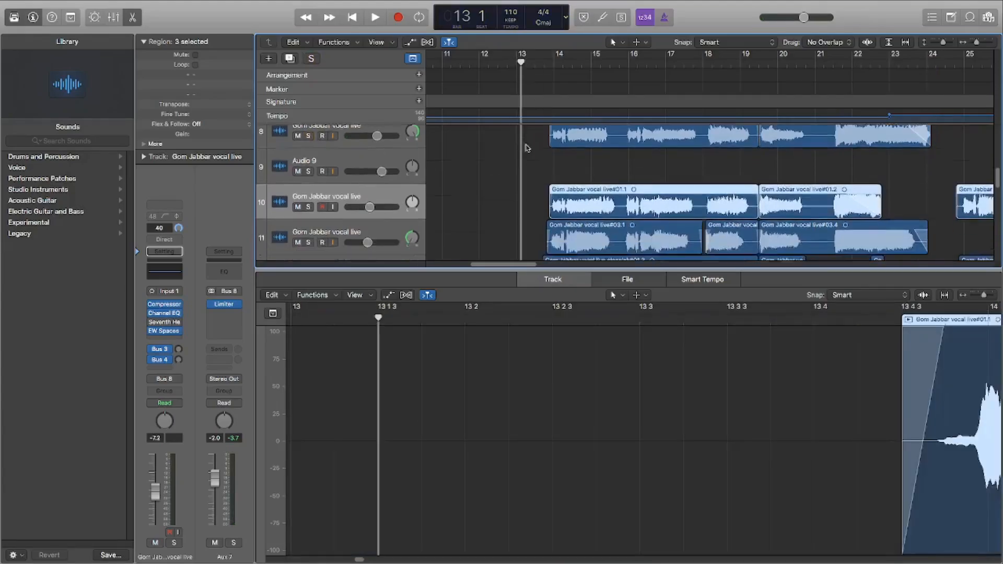
{"action": "scroll", "coordinate": [537, 166], "scroll_direction": "down", "scroll_amount": 1}
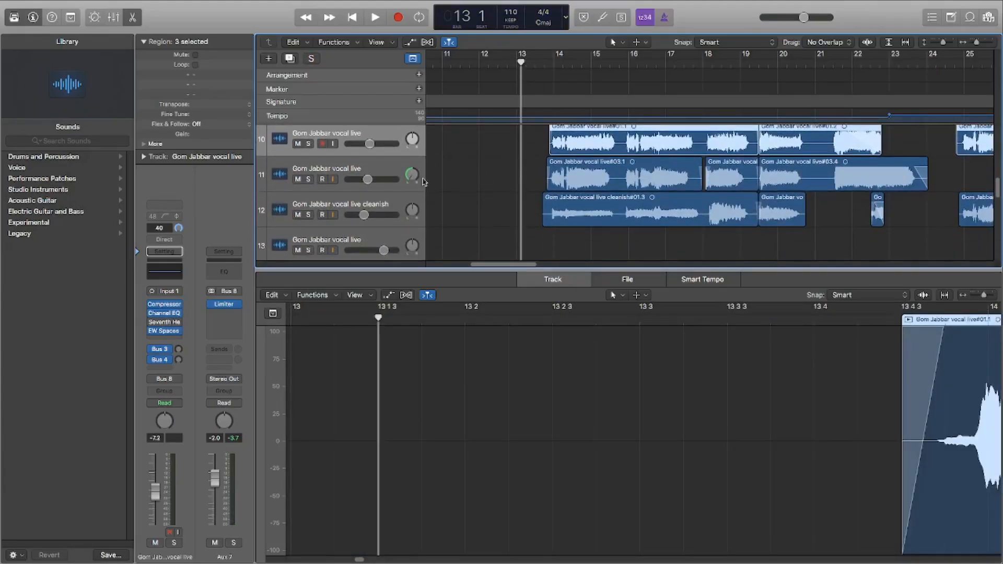
{"action": "scroll", "coordinate": [421, 186], "scroll_direction": "up", "scroll_amount": 2}
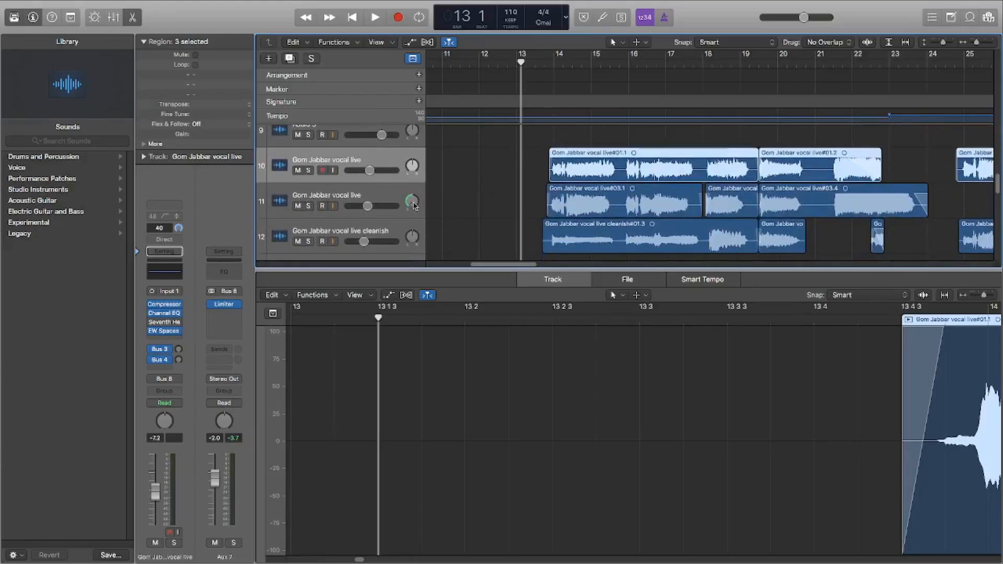
{"action": "scroll", "coordinate": [412, 173], "scroll_direction": "down", "scroll_amount": 1}
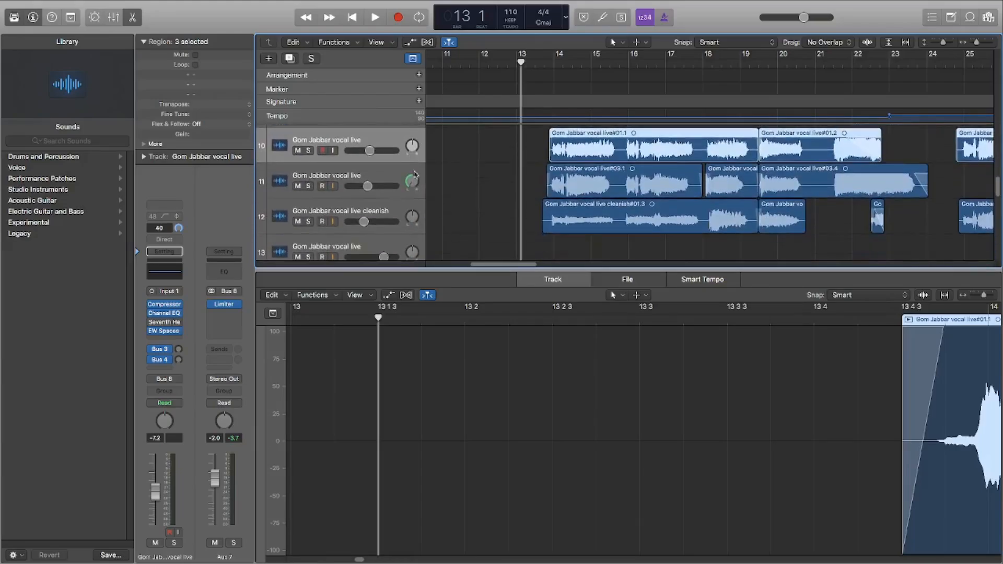
{"action": "left_click", "coordinate": [389, 208]}
{"action": "left_click_drag", "start_coordinate": [526, 263], "coordinate": [541, 266]}
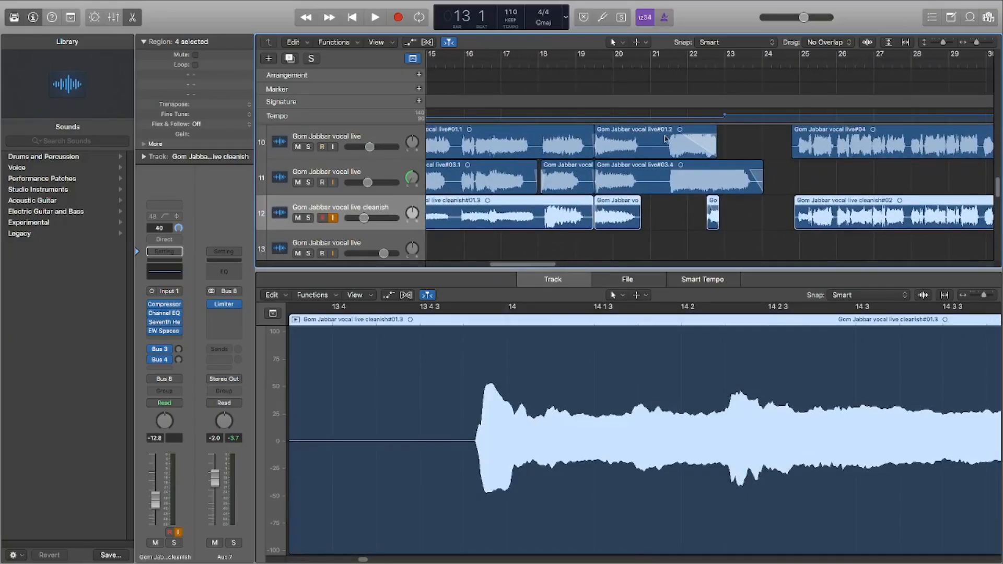
Step: Examine the goliath, Gom Jabbar Vocal and live vocal regions on tracks 6 to 12 between bars 11 and 27
{"action": "left_click_drag", "start_coordinate": [944, 42], "coordinate": [976, 42]}
{"action": "left_click_drag", "start_coordinate": [527, 264], "coordinate": [510, 268]}
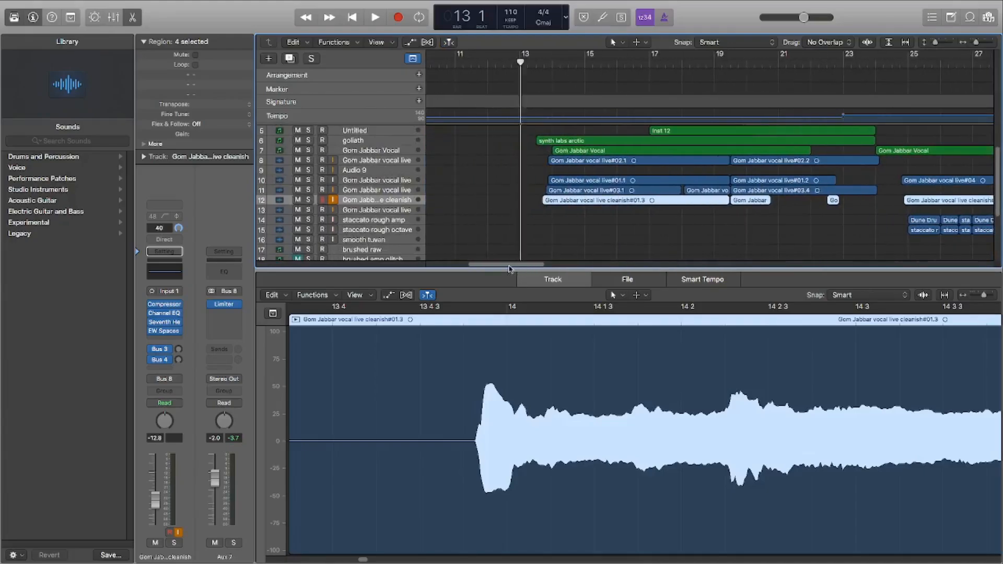
{"action": "left_click", "coordinate": [948, 42]}
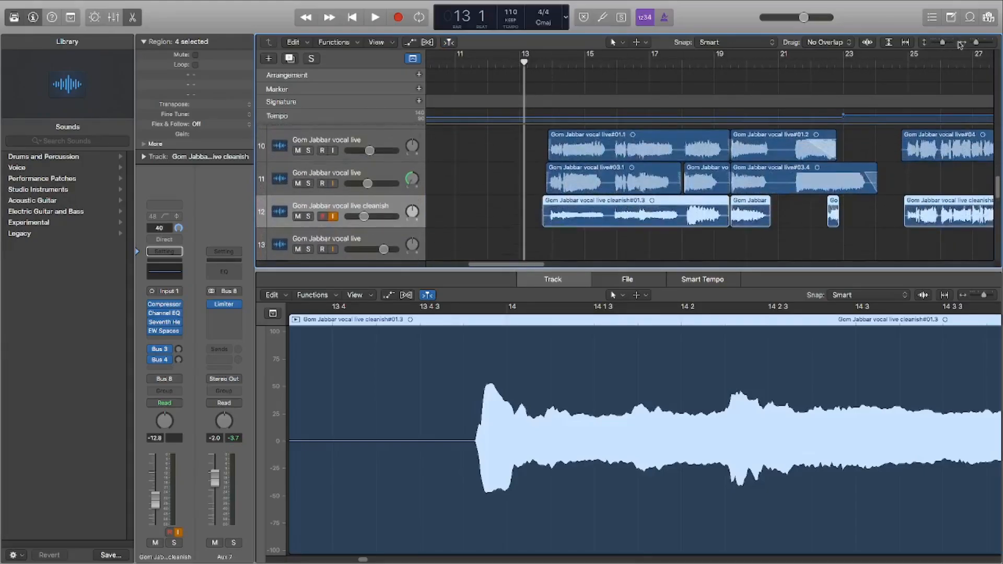
{"action": "left_click_drag", "start_coordinate": [938, 43], "coordinate": [945, 45]}
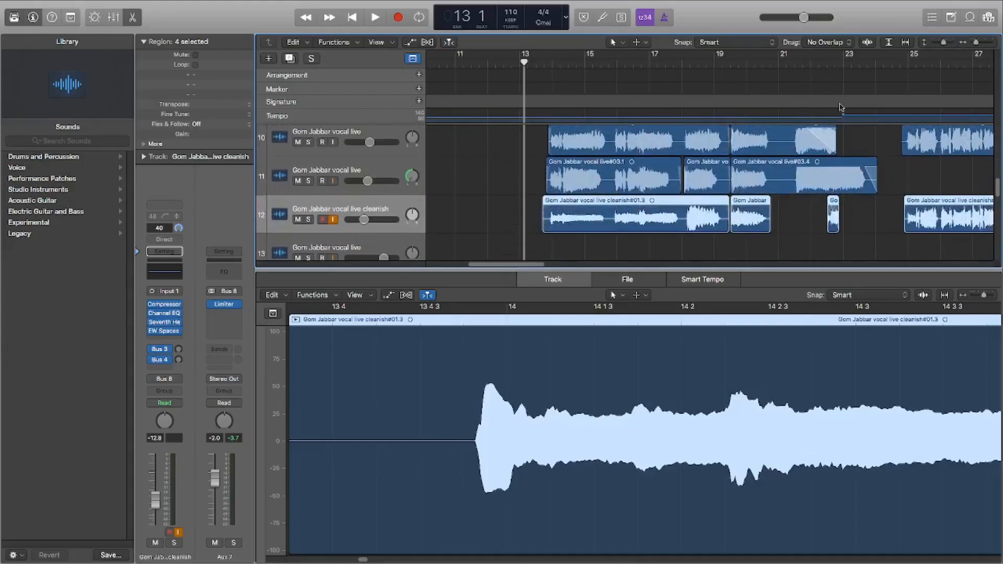
{"action": "scroll", "coordinate": [661, 217], "scroll_direction": "down", "scroll_amount": 2}
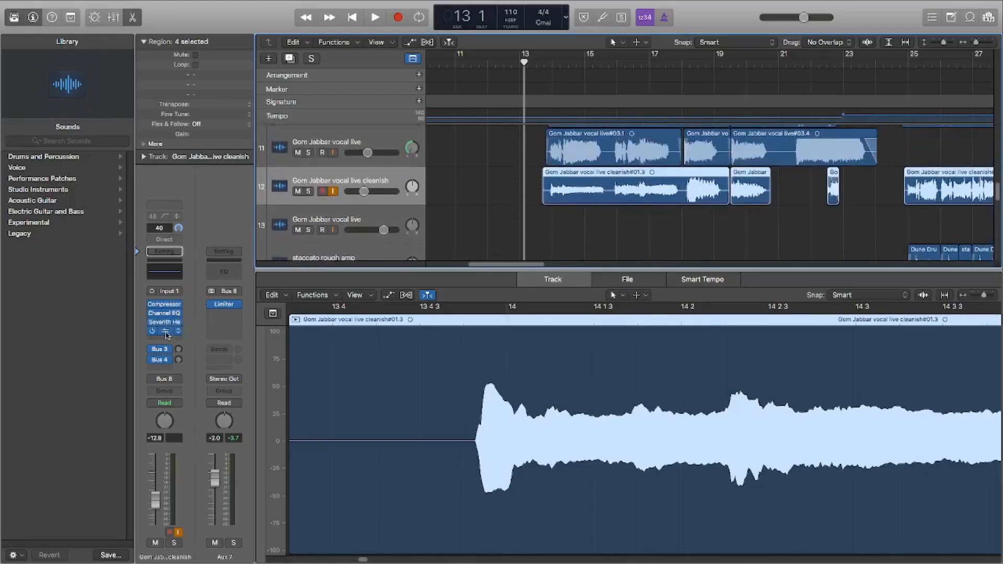
{"action": "scroll", "coordinate": [532, 214], "scroll_direction": "up", "scroll_amount": 4}
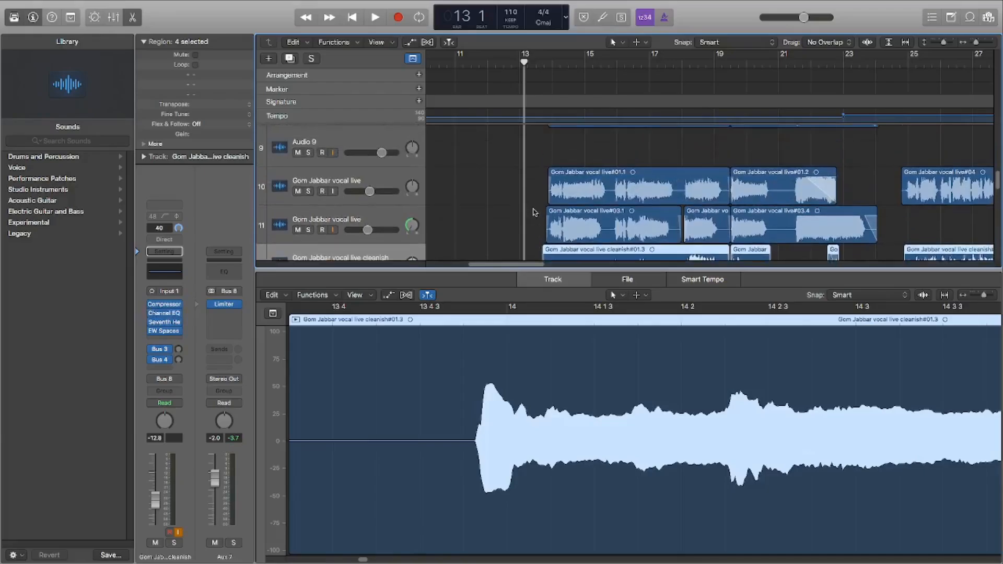
{"action": "scroll", "coordinate": [537, 220], "scroll_direction": "down", "scroll_amount": 1}
{"action": "scroll", "coordinate": [523, 235], "scroll_direction": "up", "scroll_amount": 2}
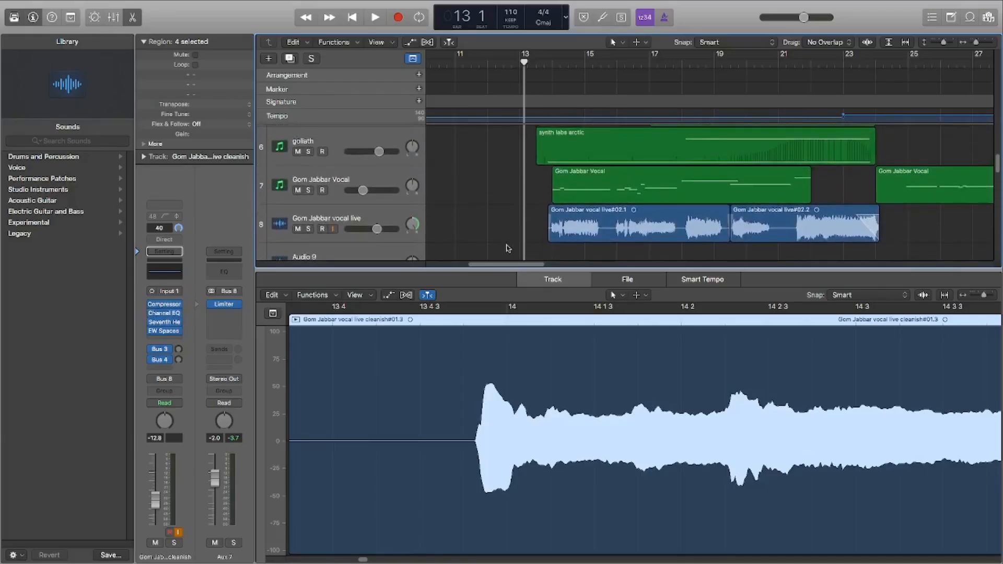
Step: Place the playhead at 7 1 and audition the combined synth, duduk, goliath and vocal layers up to 24 1
{"action": "left_click_drag", "start_coordinate": [950, 44], "coordinate": [974, 43]}
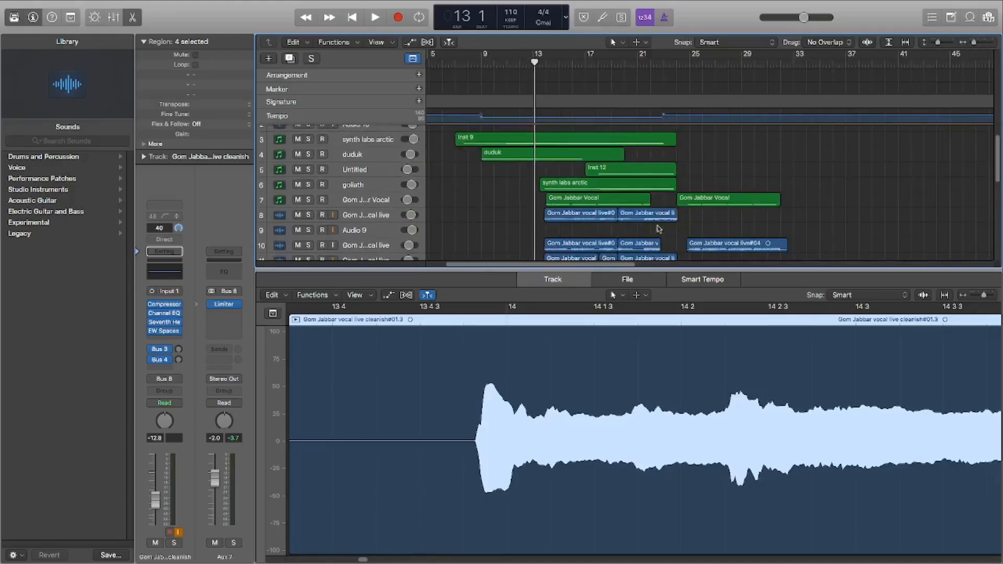
{"action": "left_click_drag", "start_coordinate": [622, 267], "coordinate": [604, 268]}
{"action": "left_click", "coordinate": [509, 63]}
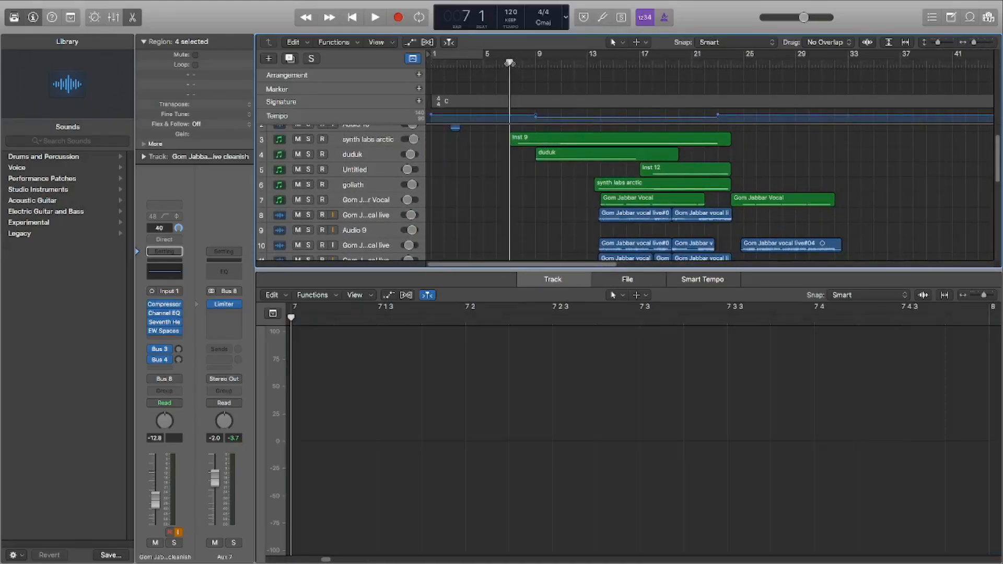
{"action": "left_click", "coordinate": [377, 18]}
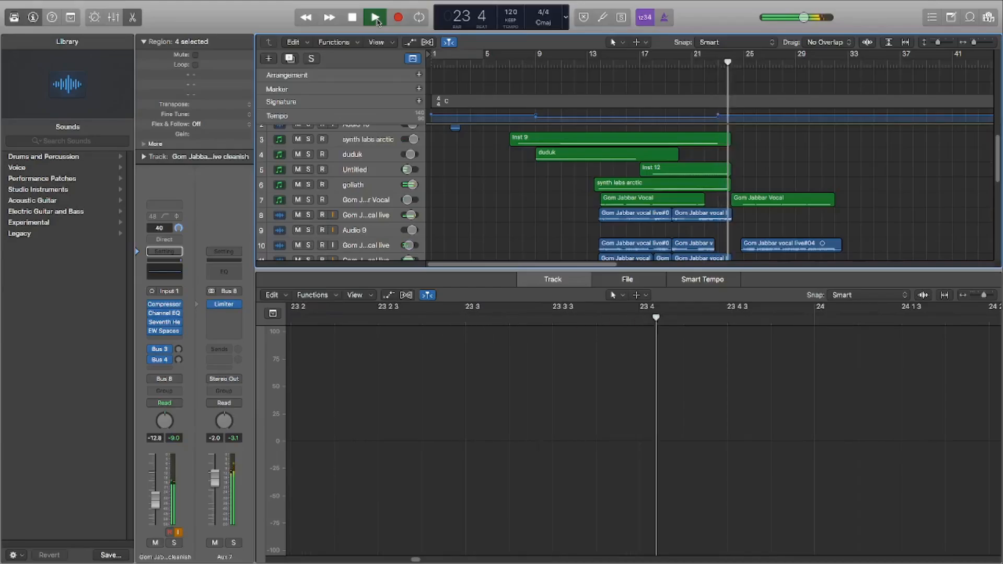
{"action": "left_click", "coordinate": [378, 21]}
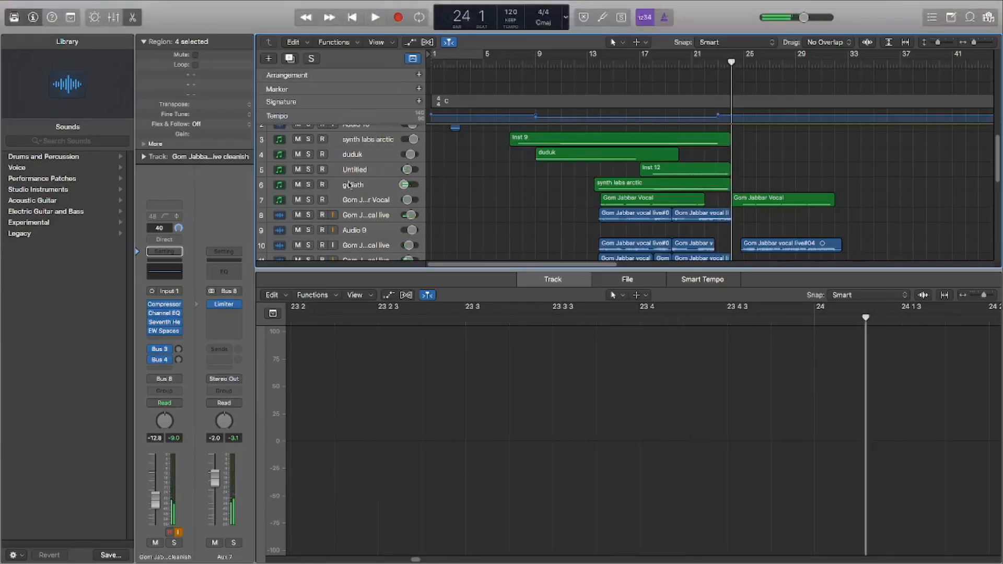
Step: Place the playhead at 3 3 and select the staccato rough amp, staccato rough octave and smooth tuvan tracks in turn
{"action": "scroll", "coordinate": [564, 233], "scroll_direction": "down", "scroll_amount": 5}
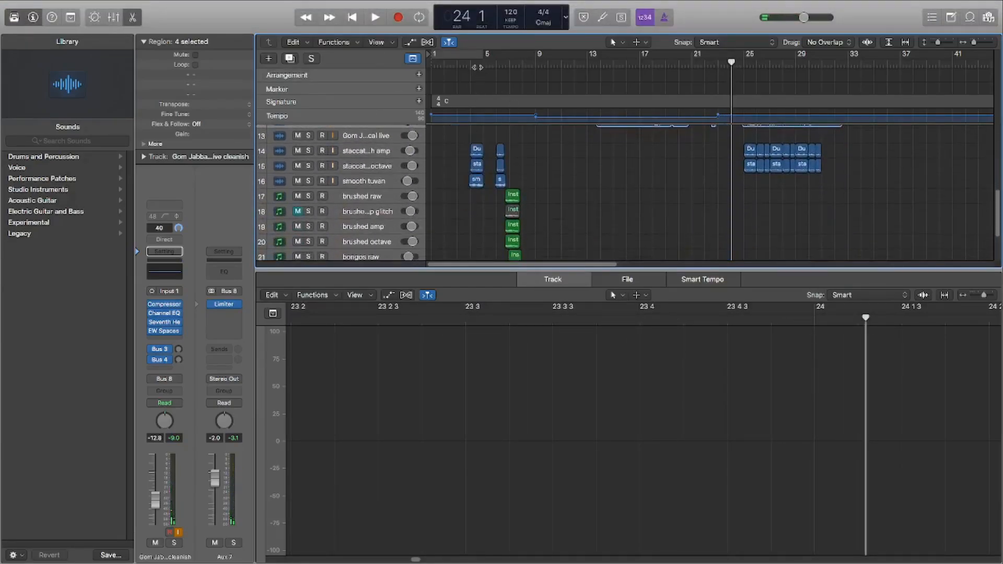
{"action": "left_click", "coordinate": [467, 62]}
{"action": "left_click_drag", "start_coordinate": [938, 42], "coordinate": [977, 43]}
{"action": "scroll", "coordinate": [694, 170], "scroll_direction": "down", "scroll_amount": 3}
{"action": "left_click_drag", "start_coordinate": [523, 269], "coordinate": [484, 270]}
{"action": "left_click", "coordinate": [393, 131]}
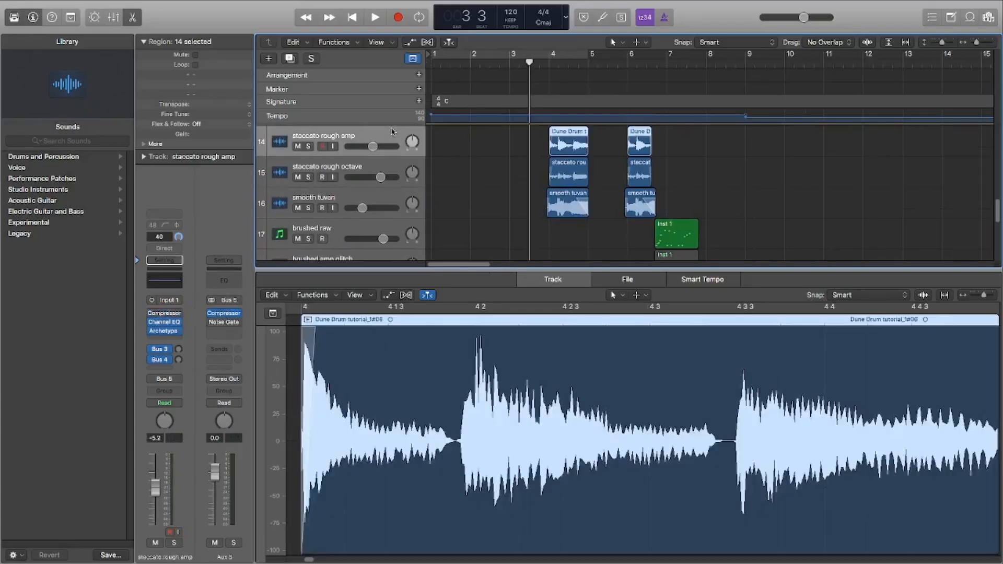
{"action": "left_click", "coordinate": [398, 169]}
{"action": "left_click", "coordinate": [400, 200]}
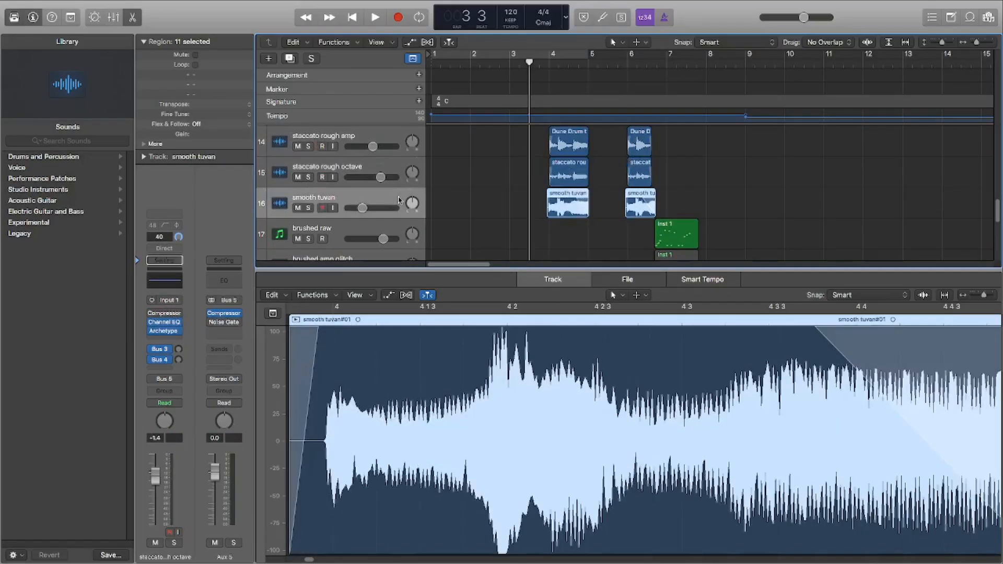
Step: Select the brushed raw track to view its MIDI region, and return to the smooth tuvan track
{"action": "scroll", "coordinate": [412, 229], "scroll_direction": "down", "scroll_amount": 2}
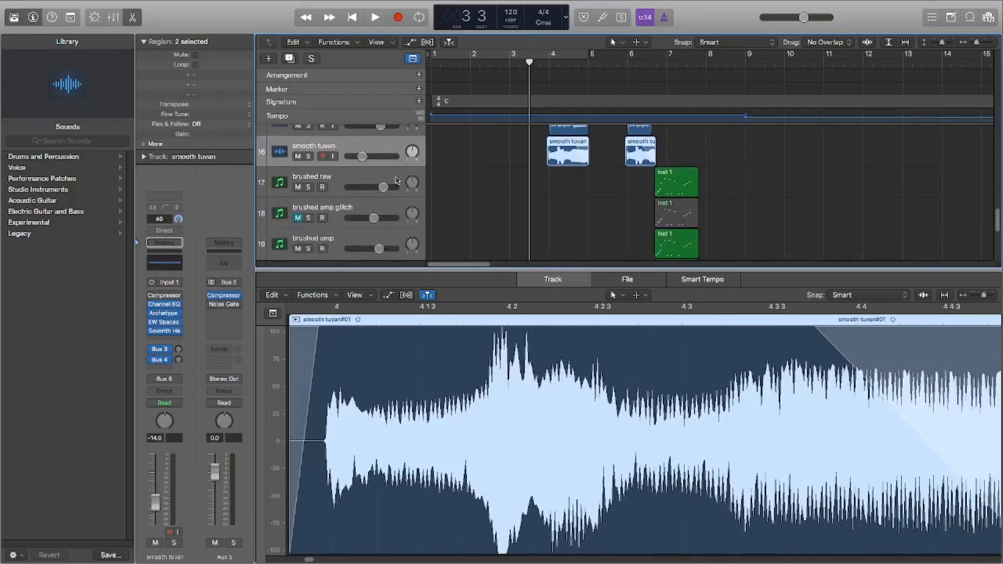
{"action": "left_click", "coordinate": [397, 181]}
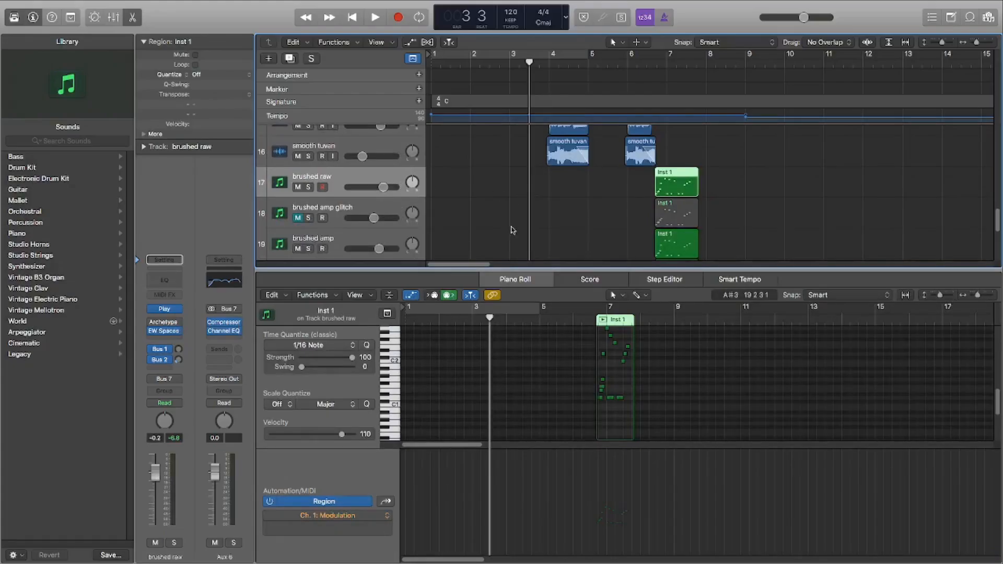
{"action": "scroll", "coordinate": [512, 230], "scroll_direction": "up", "scroll_amount": 2}
{"action": "left_click", "coordinate": [389, 198]}
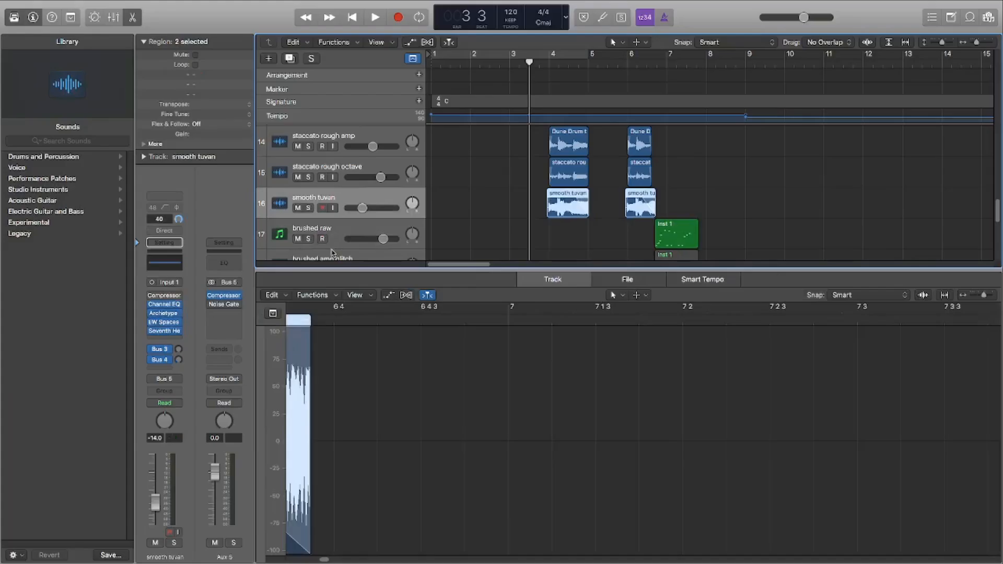
Step: View the live vocal cleanish and staccato rough regions around bars 25 to 31, and switch to OBS
{"action": "left_click_drag", "start_coordinate": [943, 42], "coordinate": [973, 43]}
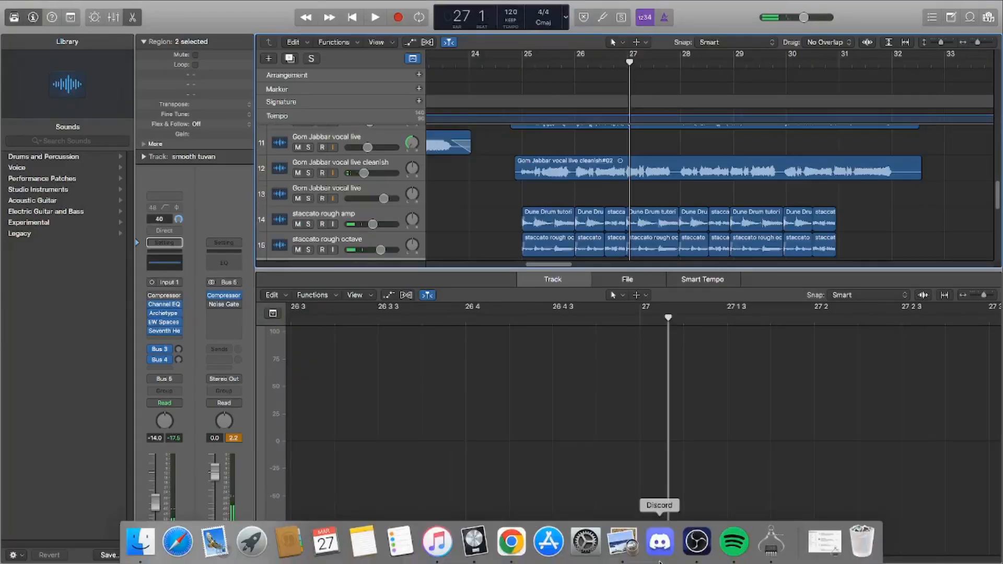
{"action": "left_click", "coordinate": [697, 541]}
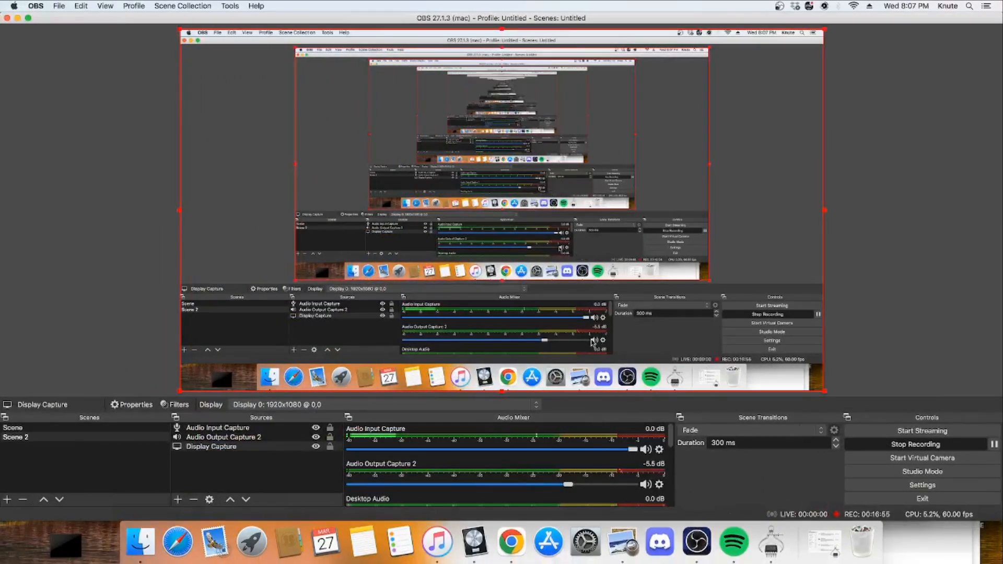